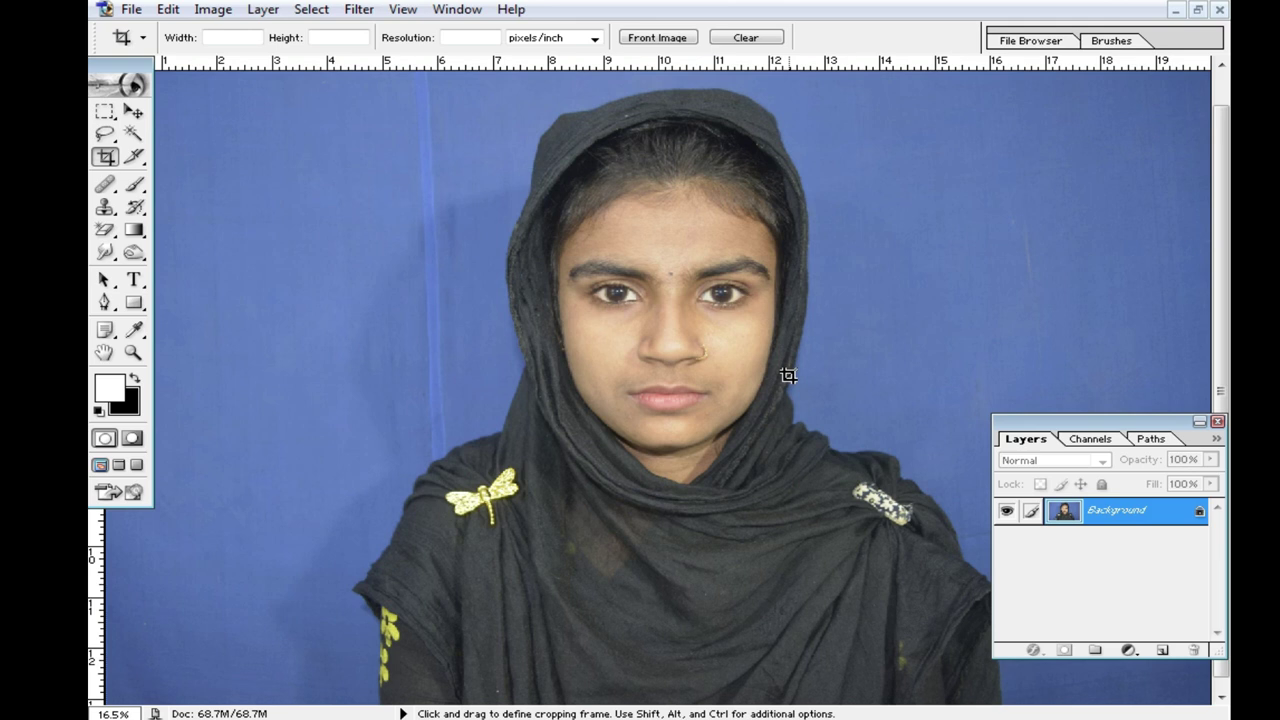
Step: Zoom in on the face and brighten it slightly with Curves raised to 126/132
{"action": "left_click", "coordinate": [684, 366]}
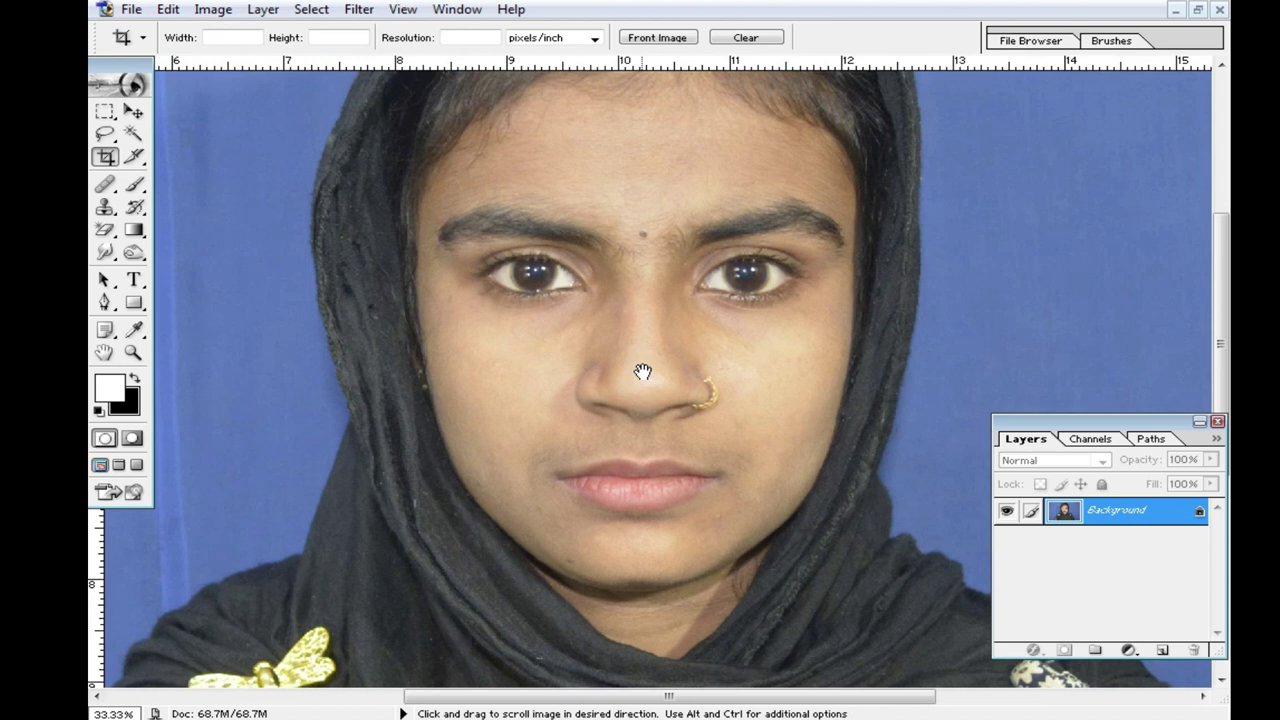
{"action": "left_click", "coordinate": [645, 366]}
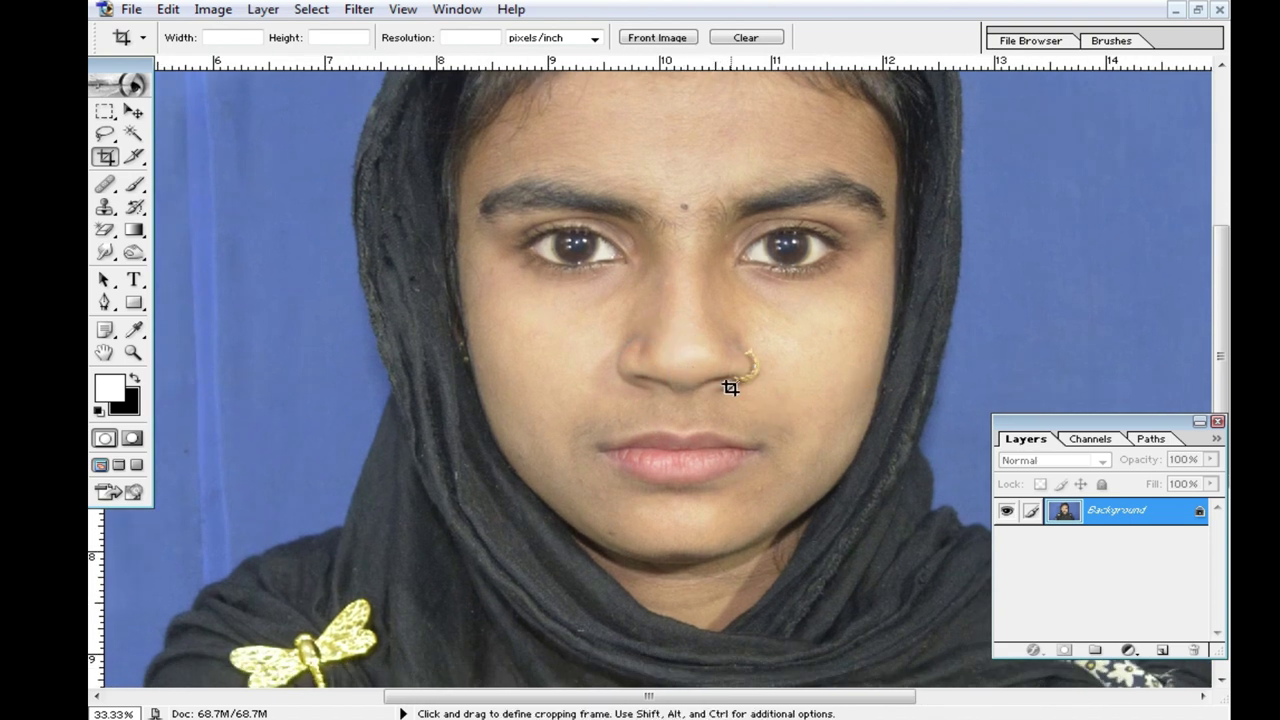
{"action": "key", "text": "ctrl+m"}
{"action": "left_click_drag", "start_coordinate": [678, 180], "coordinate": [963, 183]}
{"action": "left_click_drag", "start_coordinate": [899, 322], "coordinate": [894, 314]}
{"action": "left_click", "coordinate": [1076, 228]}
{"action": "key", "text": "c"}
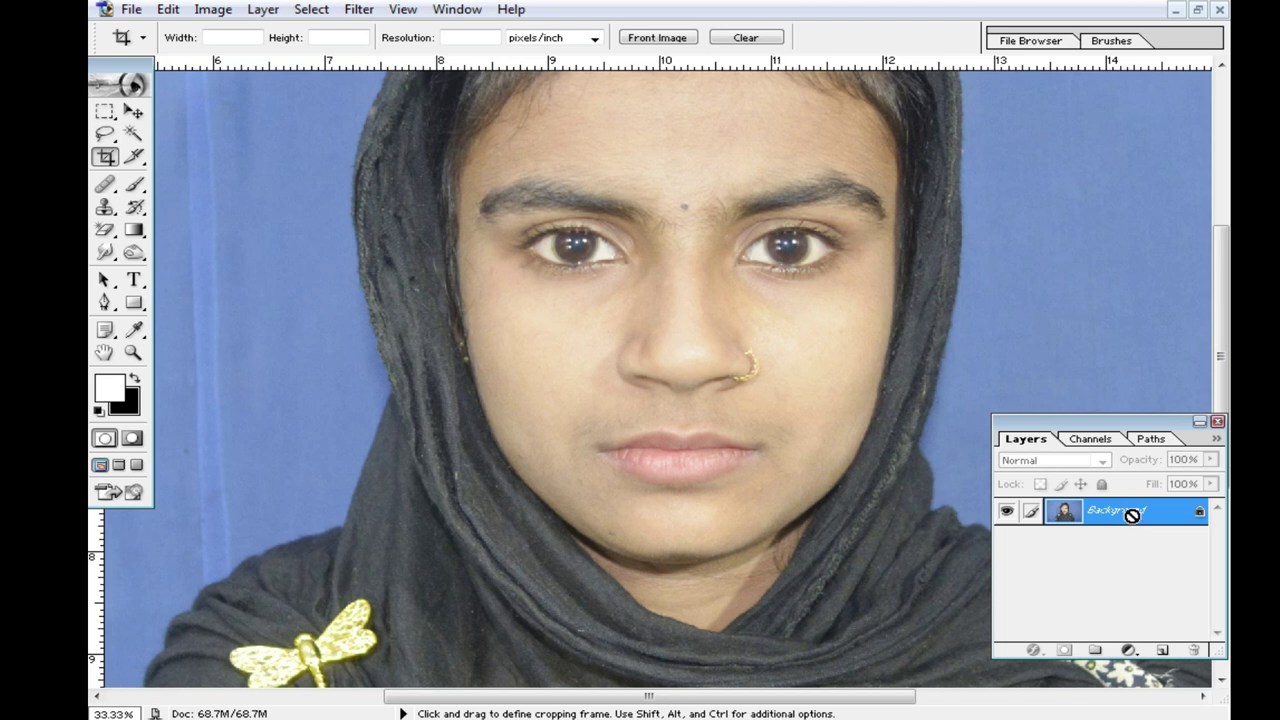
Step: Duplicate the brightened photo onto a new Layer 1 above the Background
{"action": "key", "text": "ctrl+j"}
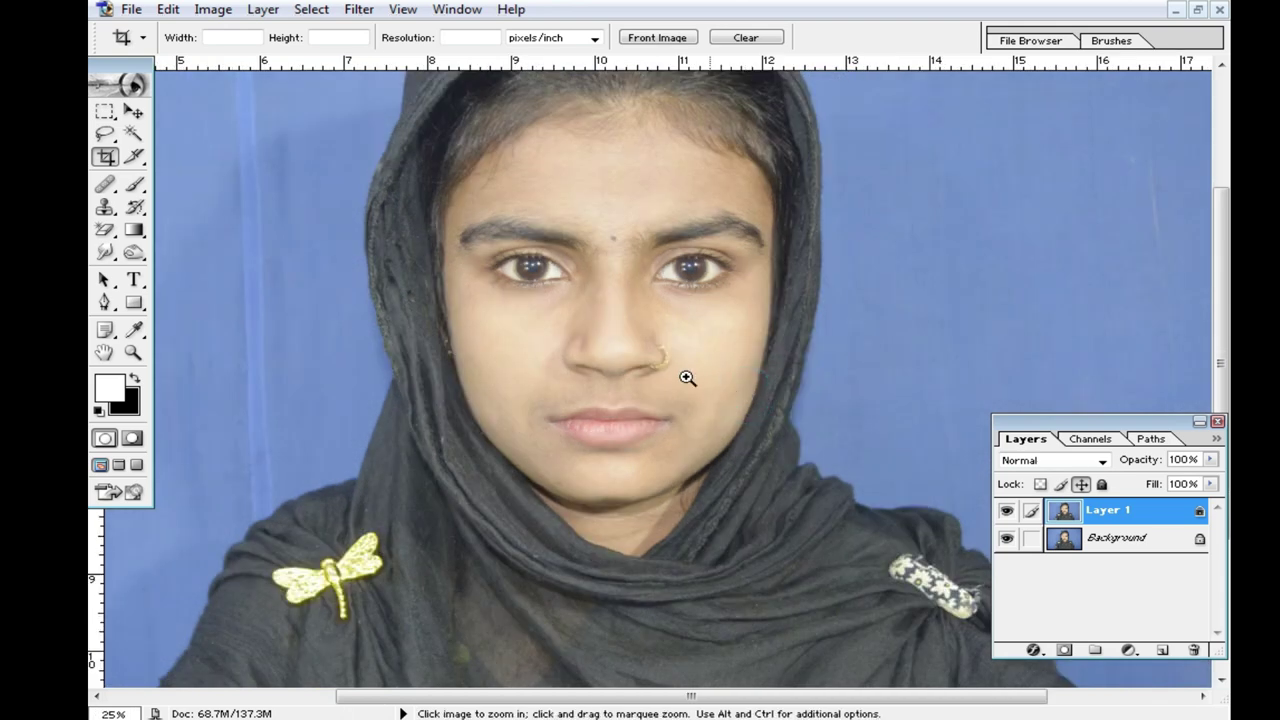
{"action": "left_click", "coordinate": [670, 372], "text": "alt"}
{"action": "left_click", "coordinate": [632, 378]}
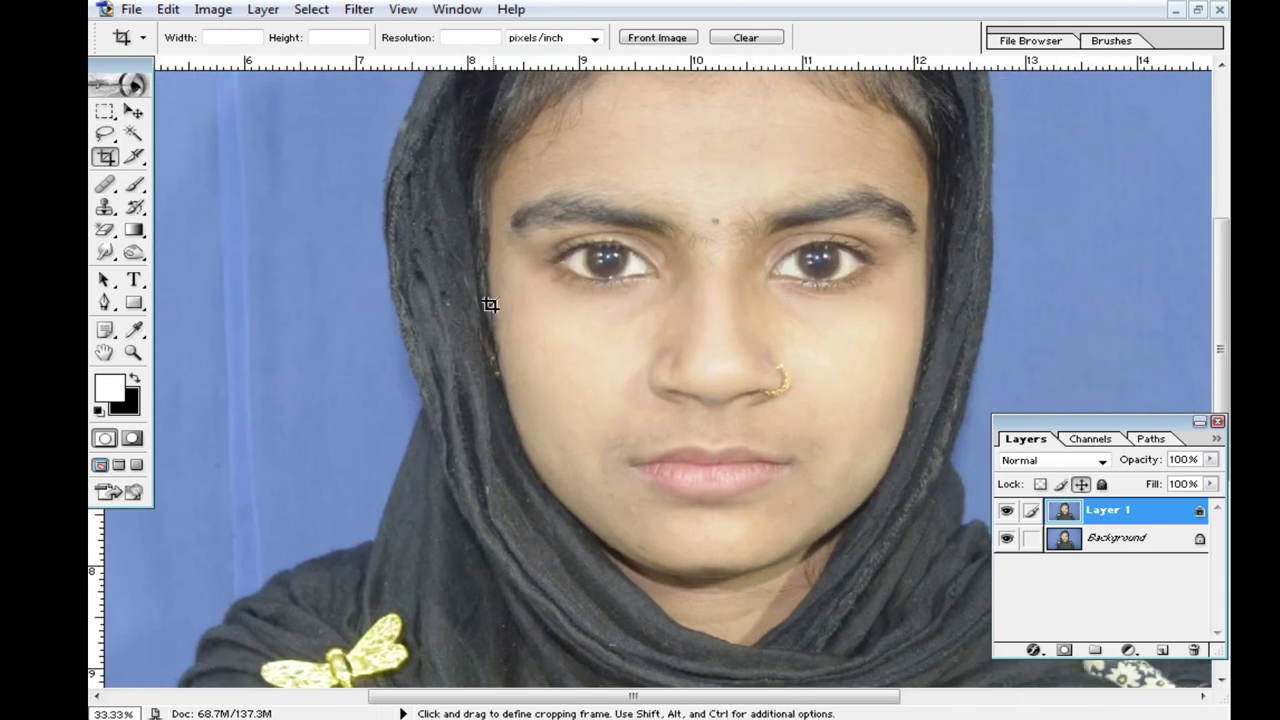
{"action": "left_click", "coordinate": [135, 133]}
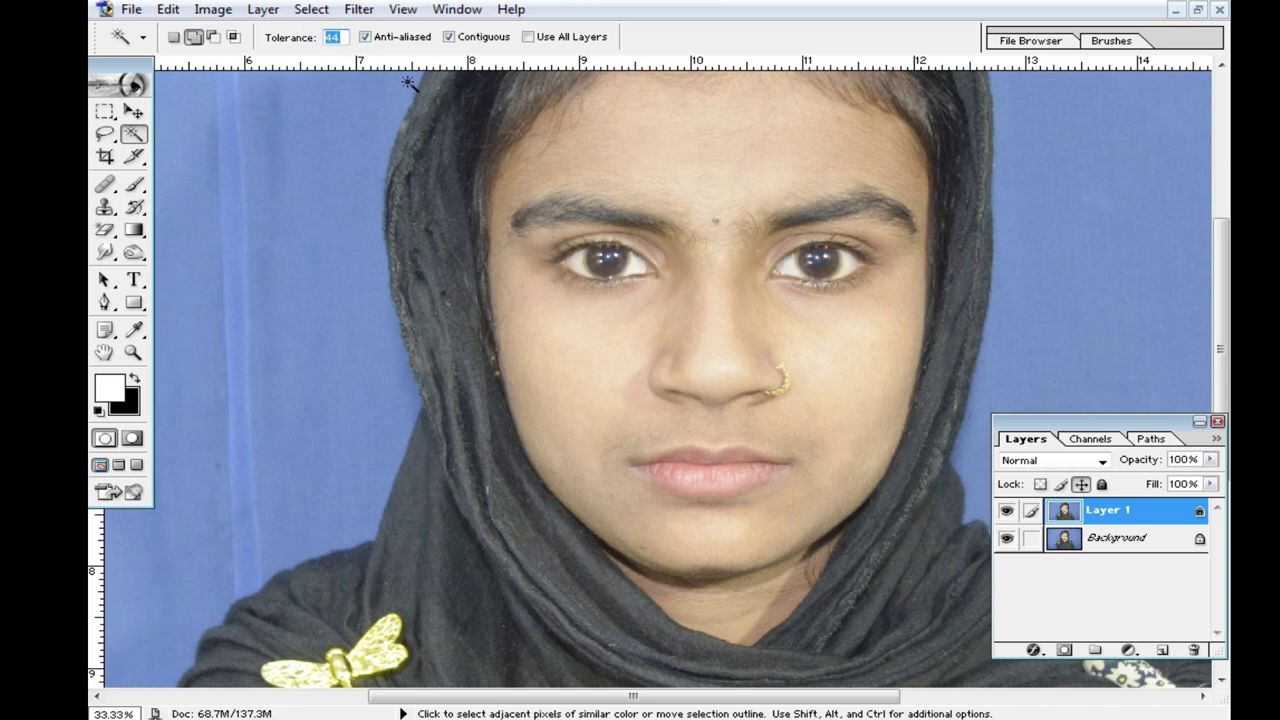
Step: Magic Wand-select the forehead, temple, cheek and chin skin at Tolerance 22
{"action": "left_click", "coordinate": [638, 124]}
{"action": "left_click", "coordinate": [523, 166]}
{"action": "left_click", "coordinate": [509, 206]}
{"action": "left_click", "coordinate": [537, 311]}
{"action": "left_click", "coordinate": [613, 507]}
{"action": "left_click", "coordinate": [725, 571]}
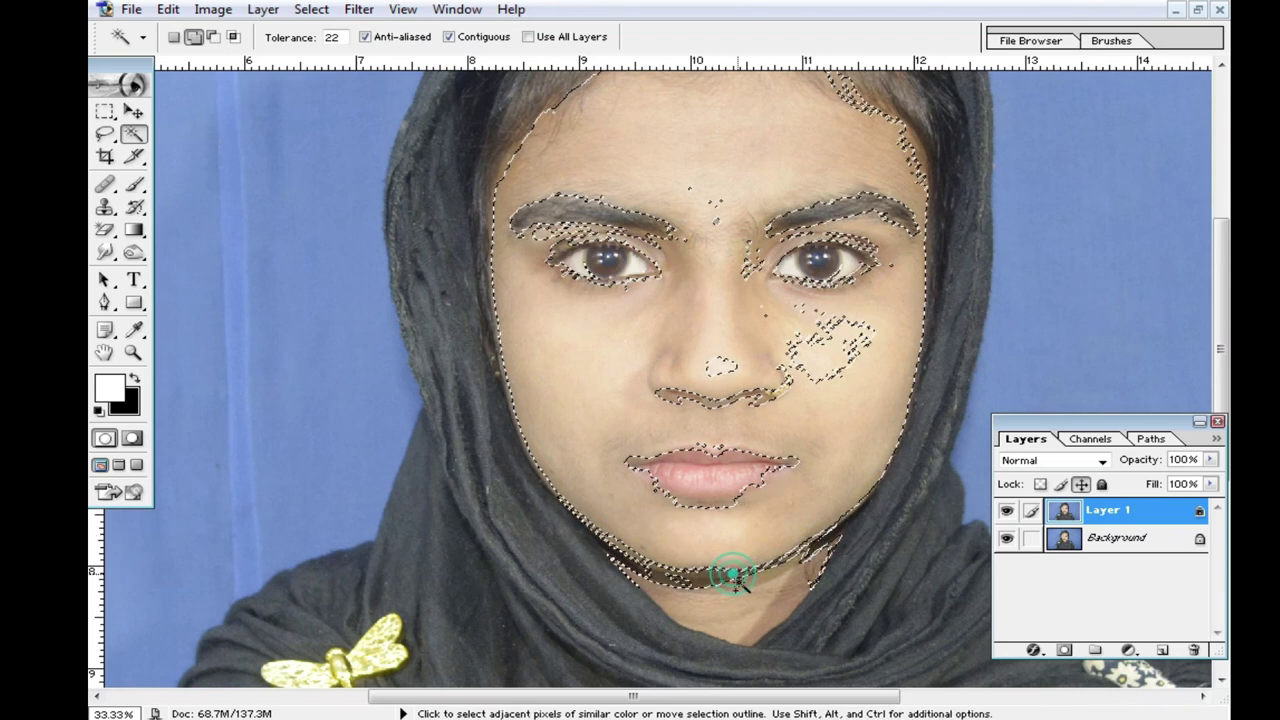
Step: Extend the skin selection to the neck and fill patches on the nose, right cheek and forehead
{"action": "left_click", "coordinate": [664, 573]}
{"action": "left_click", "coordinate": [724, 515]}
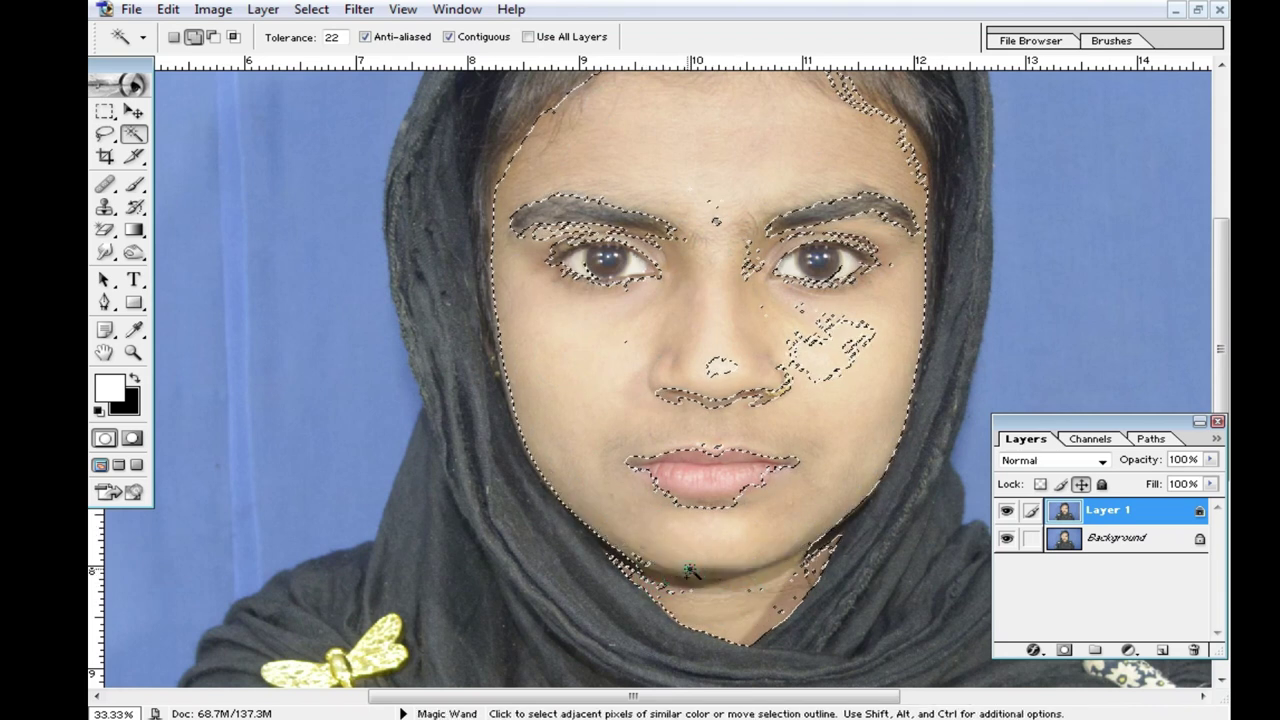
{"action": "left_click", "coordinate": [722, 367]}
{"action": "left_click", "coordinate": [829, 351]}
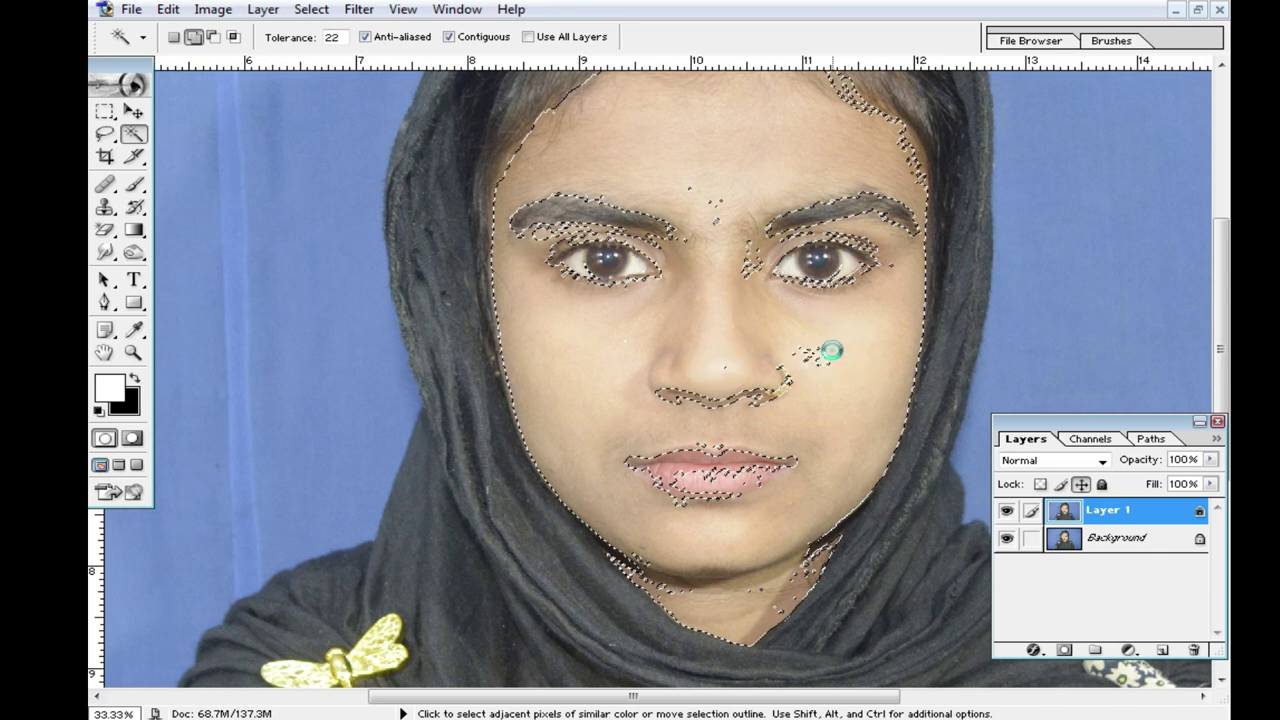
{"action": "left_click", "coordinate": [689, 193]}
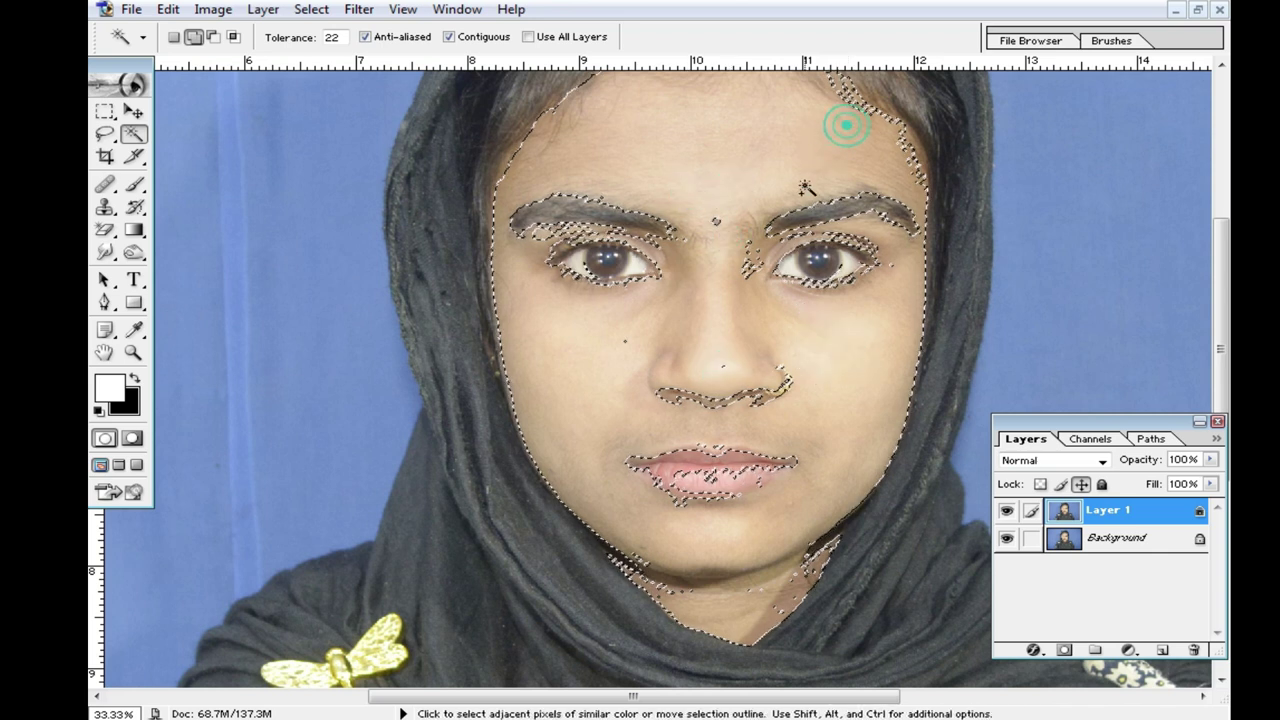
{"action": "scroll", "coordinate": [807, 210], "scroll_direction": "up", "scroll_amount": 2}
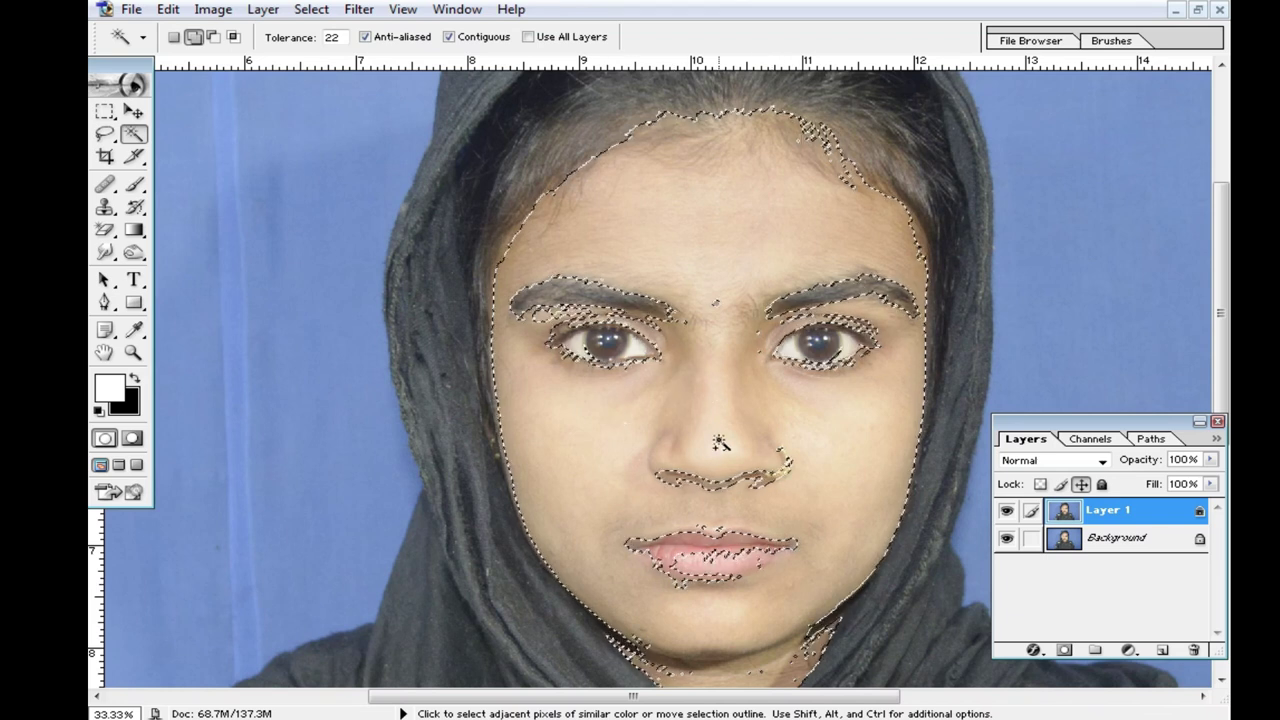
{"action": "scroll", "coordinate": [720, 443], "scroll_direction": "down", "scroll_amount": 2}
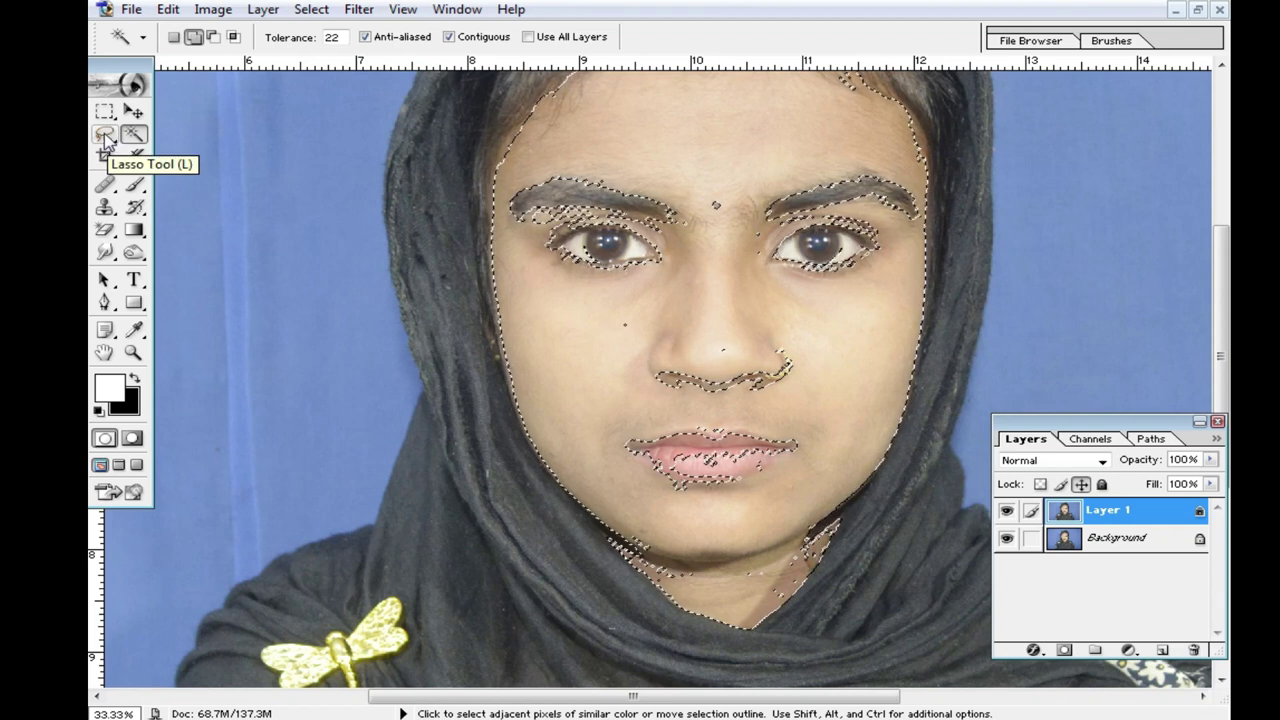
Step: Lasso-add the nose, jawline, mouth, eye and brow gaps into the face selection
{"action": "left_click", "coordinate": [105, 138]}
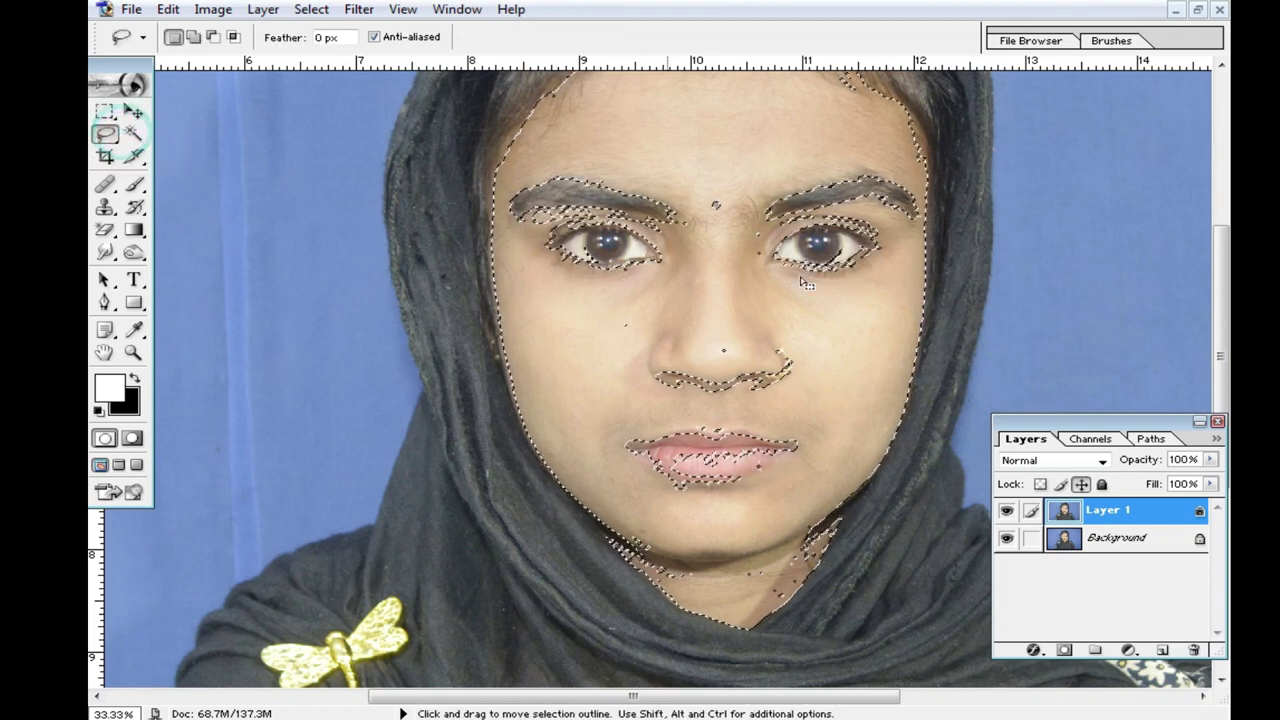
{"action": "mouse_move", "coordinate": [792, 327]}
{"action": "left_mouse_down"}
{"action": "mouse_move", "coordinate": [744, 423]}
{"action": "mouse_move", "coordinate": [820, 400]}
{"action": "mouse_move", "coordinate": [798, 412]}
{"action": "left_mouse_up"}
{"action": "left_click_drag", "start_coordinate": [810, 535], "coordinate": [858, 485]}
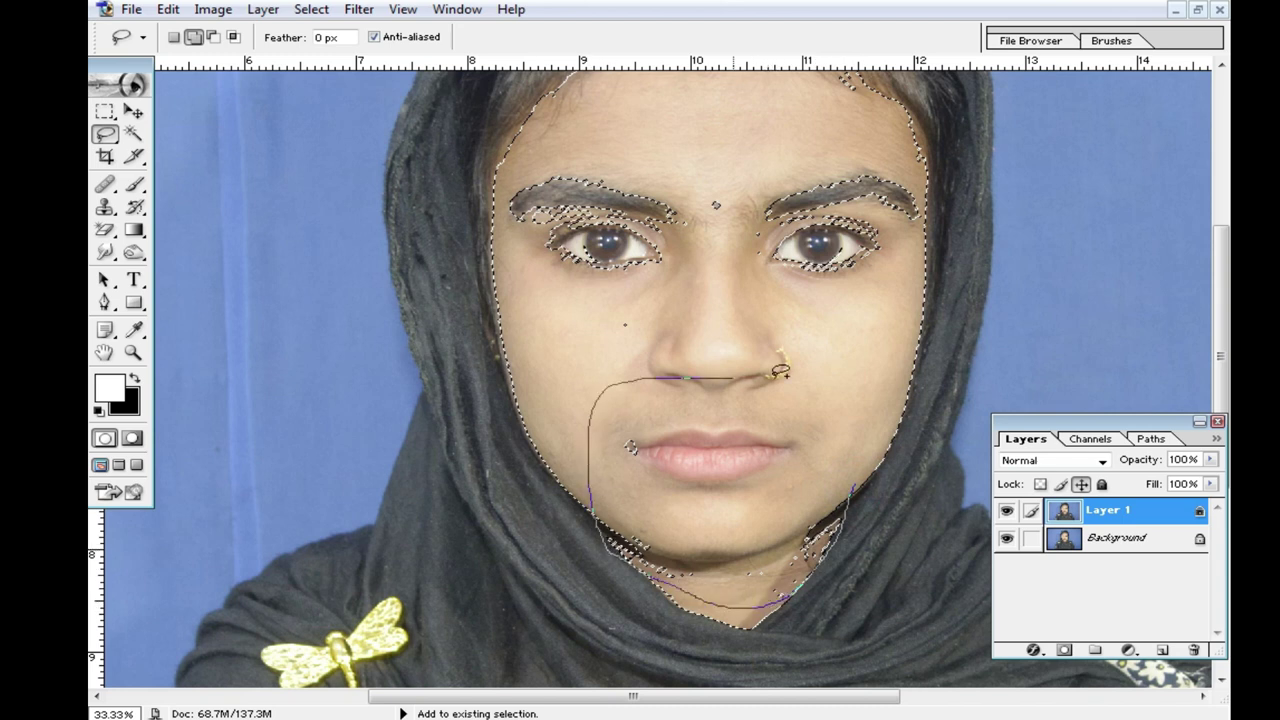
{"action": "left_click_drag", "start_coordinate": [849, 419], "coordinate": [849, 419]}
{"action": "left_click_drag", "start_coordinate": [690, 170], "coordinate": [607, 292]}
{"action": "left_click_drag", "start_coordinate": [632, 125], "coordinate": [694, 109]}
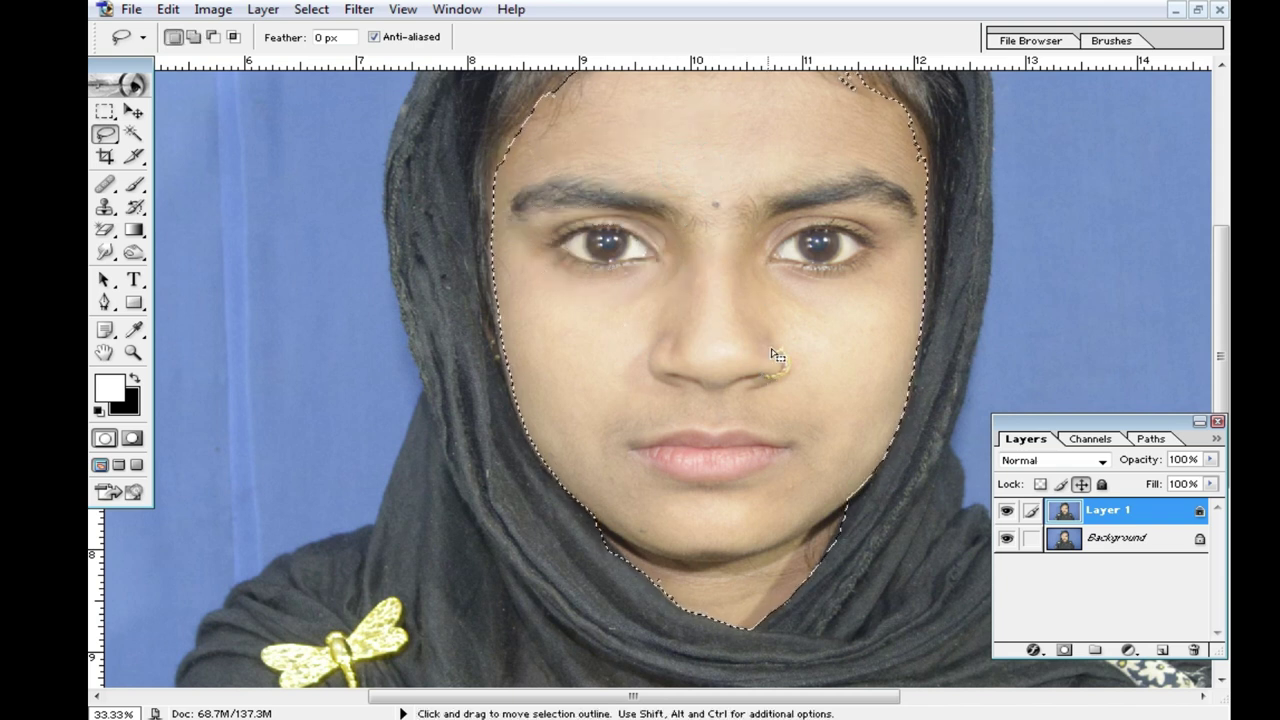
{"action": "left_click_drag", "start_coordinate": [604, 300], "coordinate": [668, 364]}
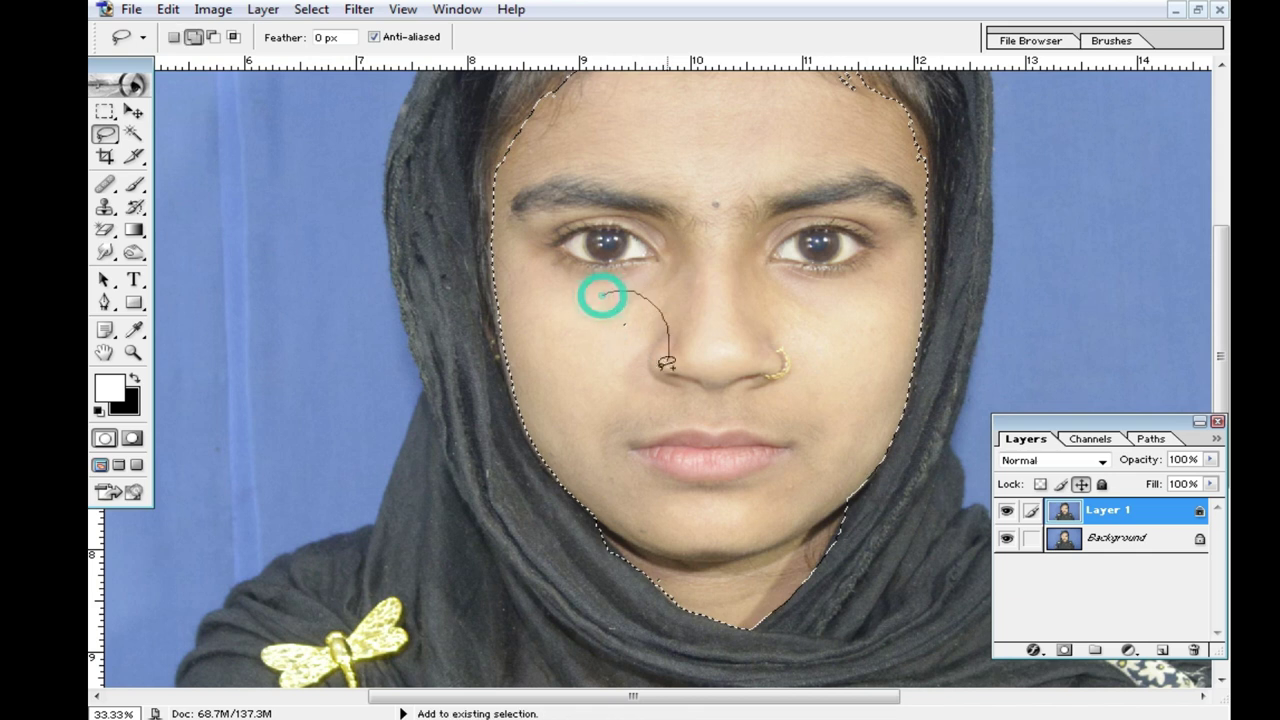
{"action": "scroll", "coordinate": [784, 340], "scroll_direction": "up", "scroll_amount": 2}
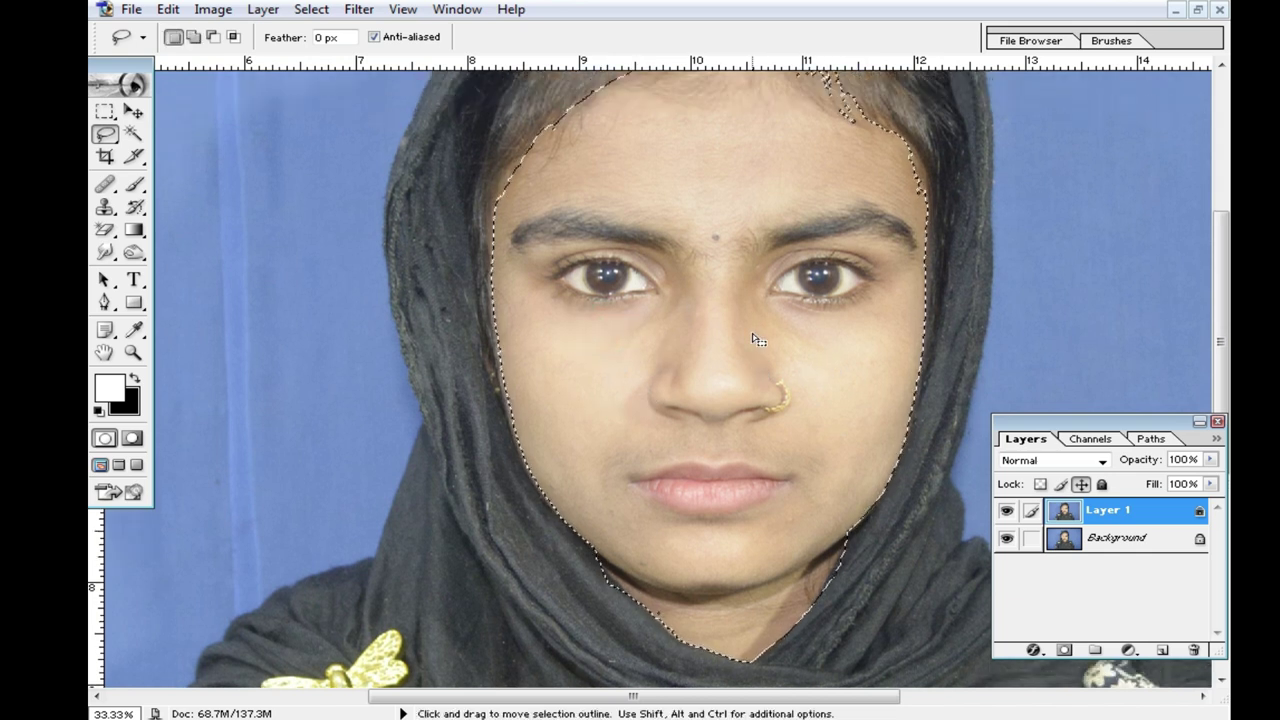
Step: Apply a Feather to the face selection from its right-click menu
{"action": "right_click", "coordinate": [797, 348]}
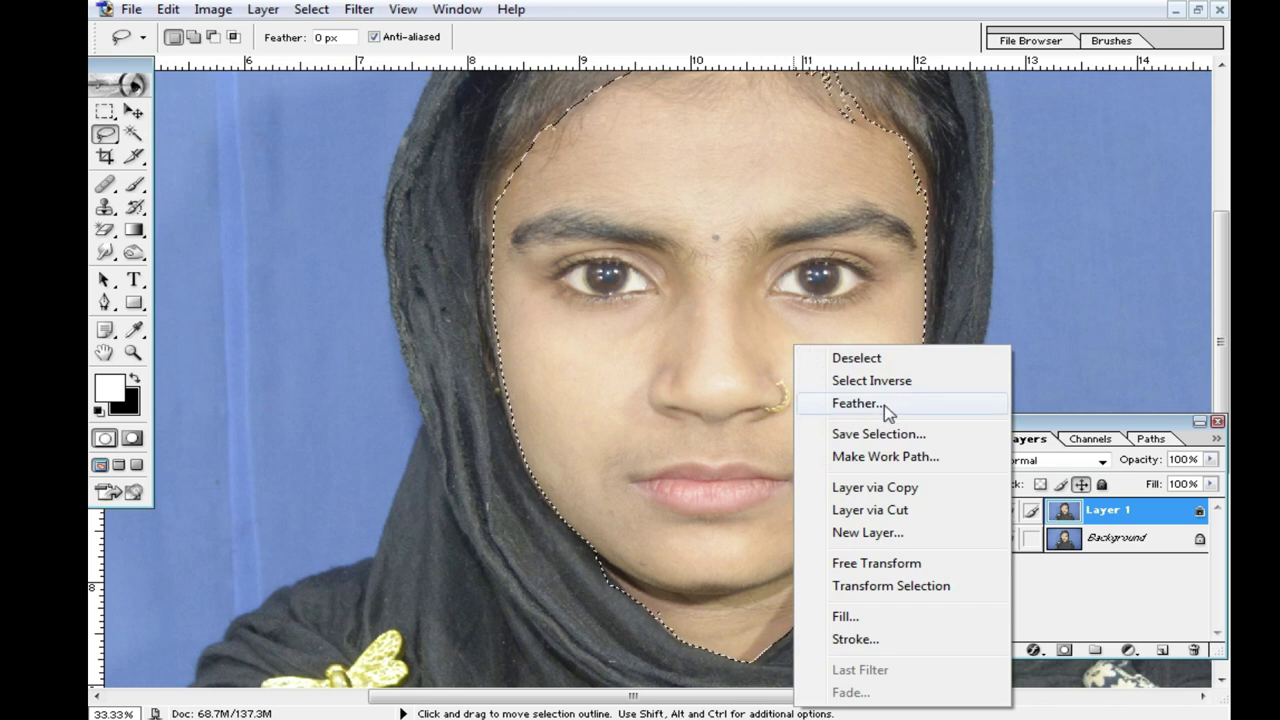
{"action": "left_click", "coordinate": [886, 404]}
{"action": "left_click", "coordinate": [752, 356]}
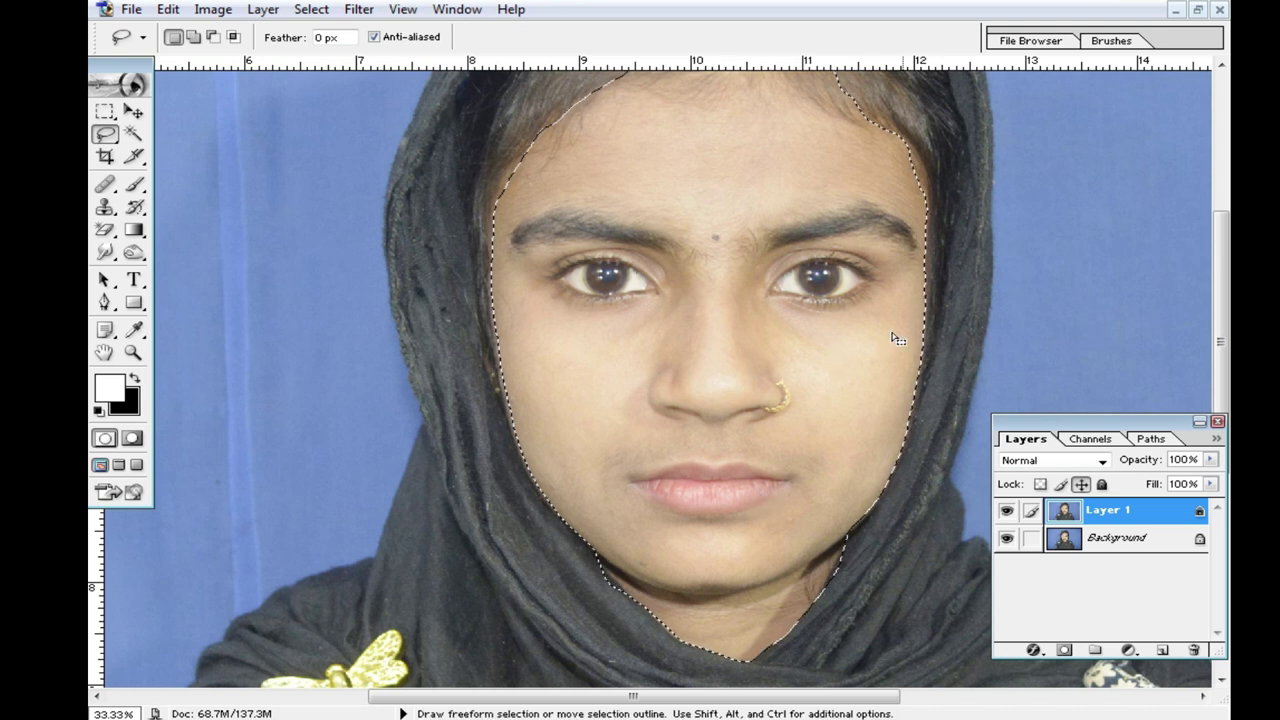
{"action": "left_click", "coordinate": [133, 188]}
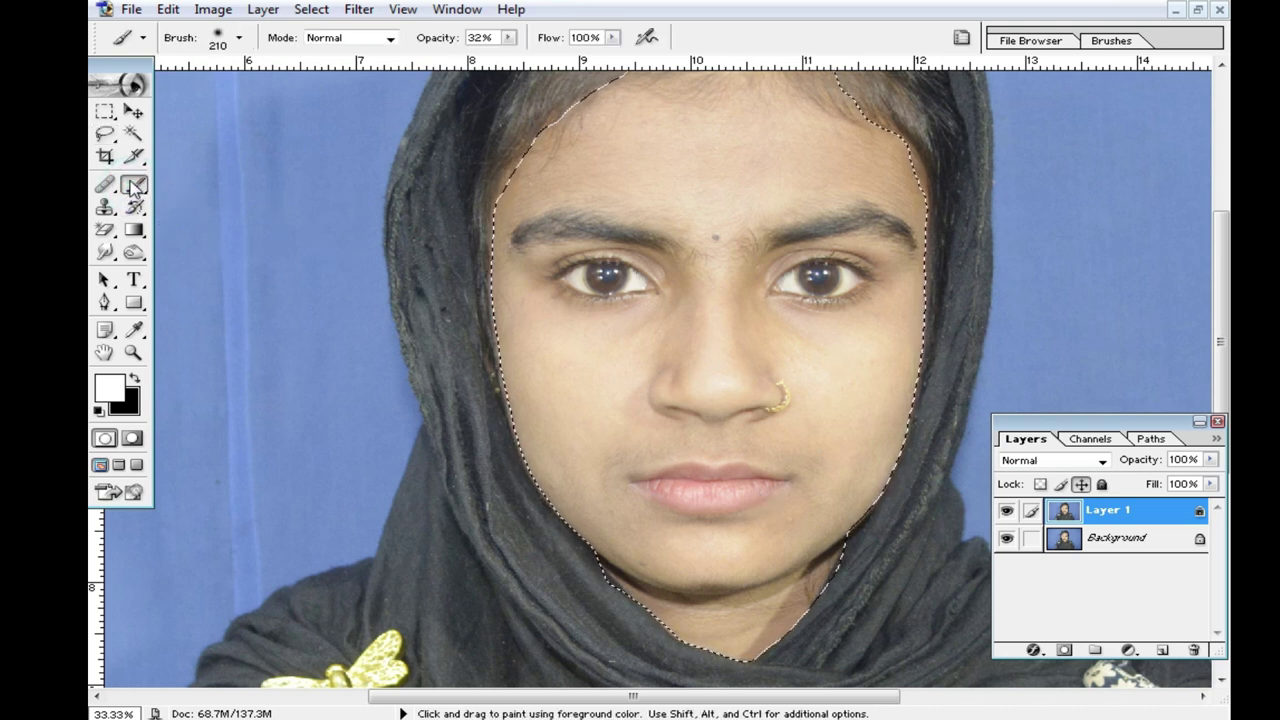
Step: Zoom to 50% on the cheek and sample its skin tone as foreground colour
{"action": "left_click", "coordinate": [780, 417], "text": "ctrl"}
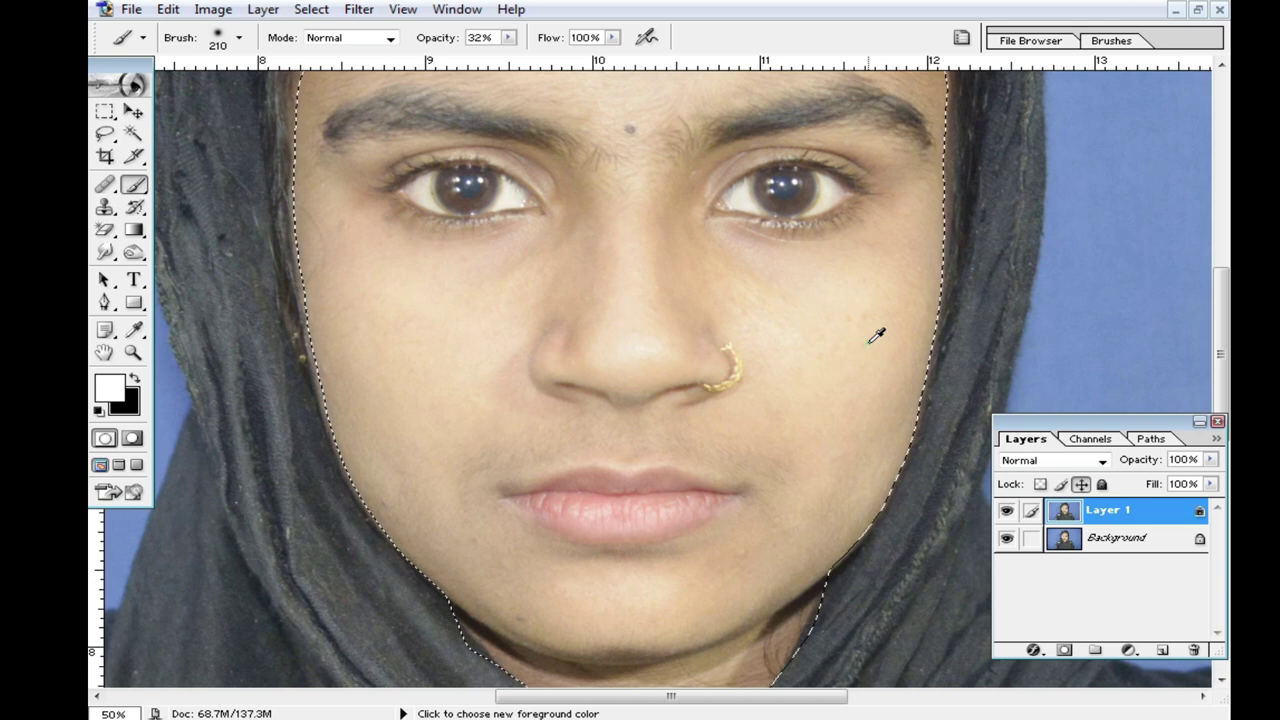
{"action": "left_click", "coordinate": [868, 343], "text": "alt"}
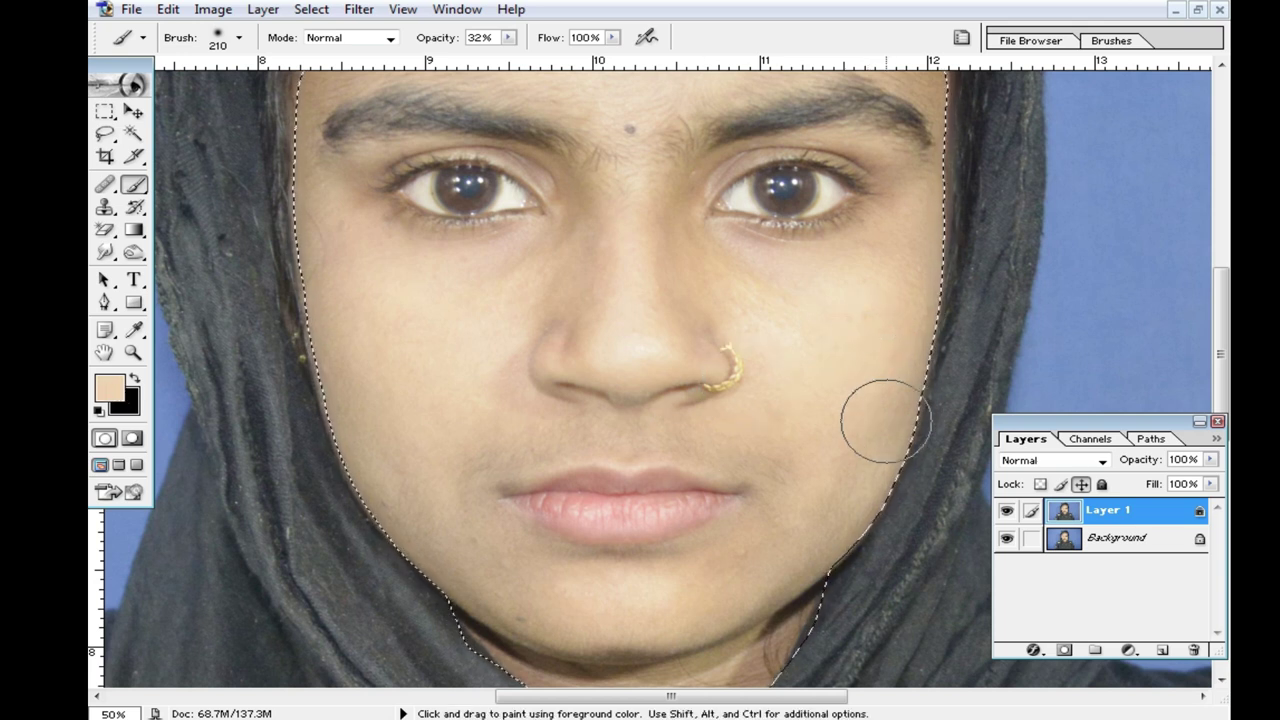
Step: Set the brush to 188 px and dab skin tone over the cheeks, upper lip, nose and forehead
{"action": "right_click", "coordinate": [856, 383]}
{"action": "left_click_drag", "start_coordinate": [1049, 420], "coordinate": [1038, 420]}
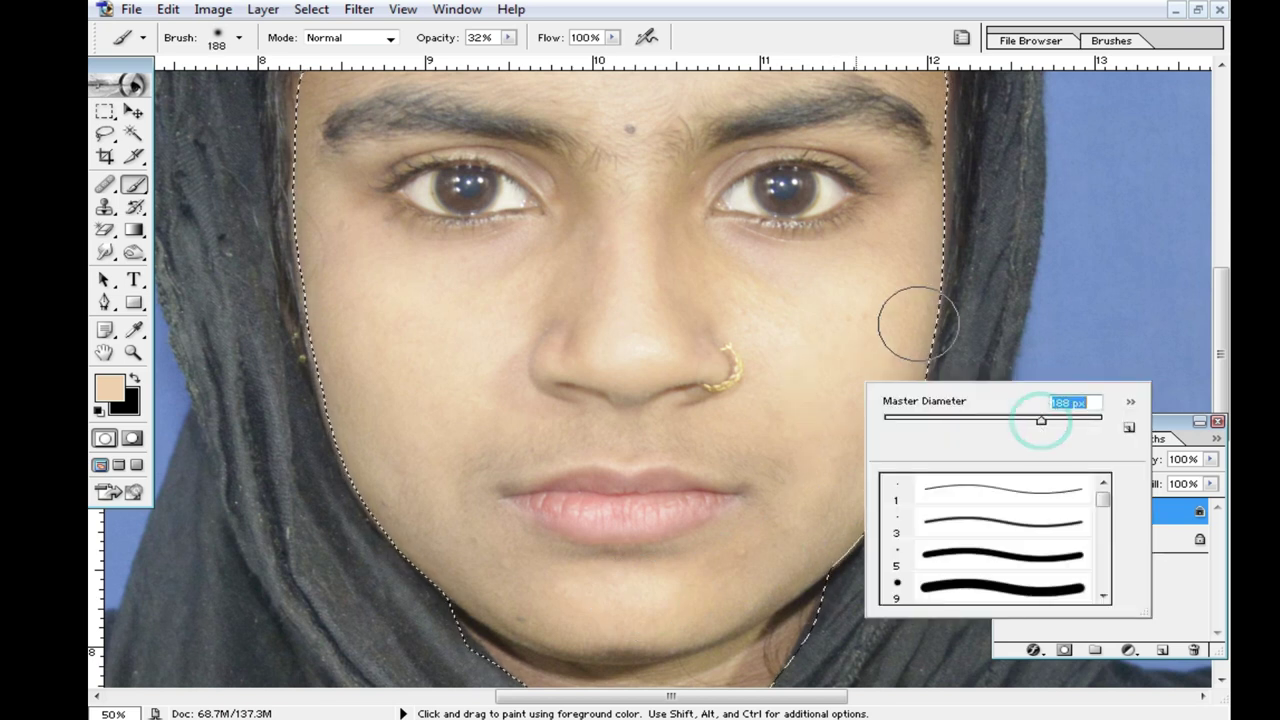
{"action": "left_click", "coordinate": [898, 322]}
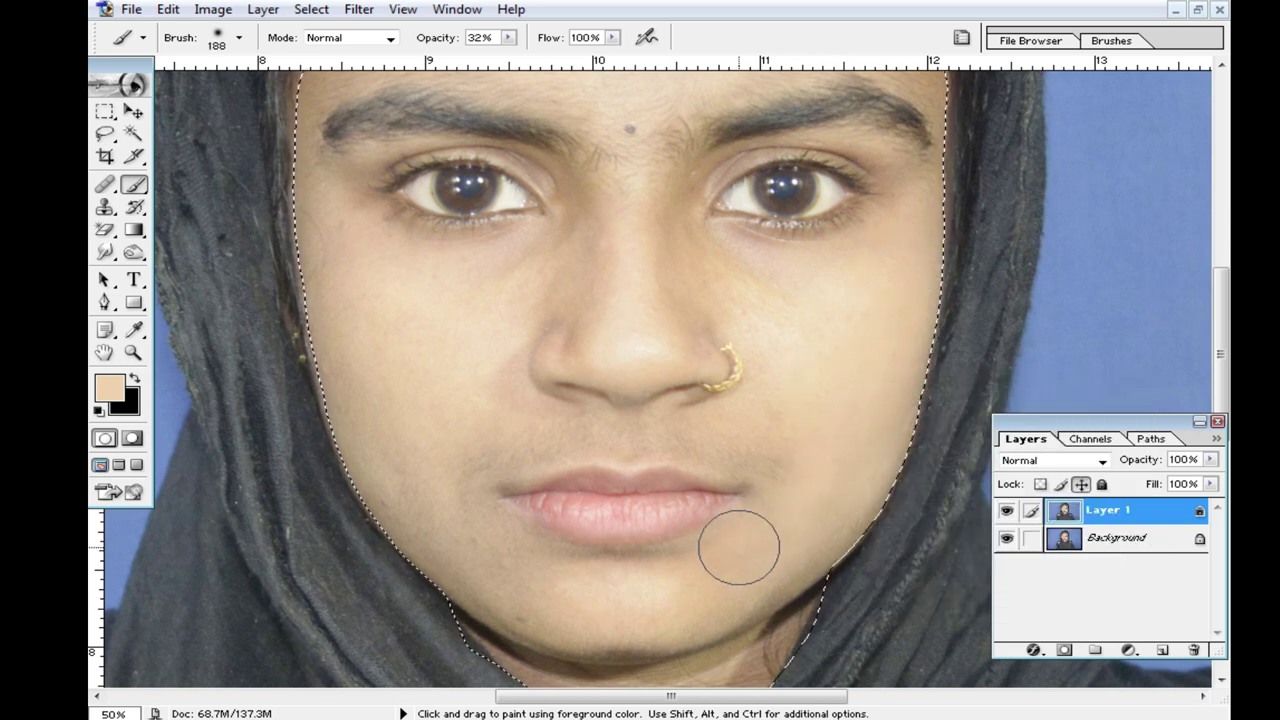
{"action": "left_click_drag", "start_coordinate": [357, 423], "coordinate": [334, 217]}
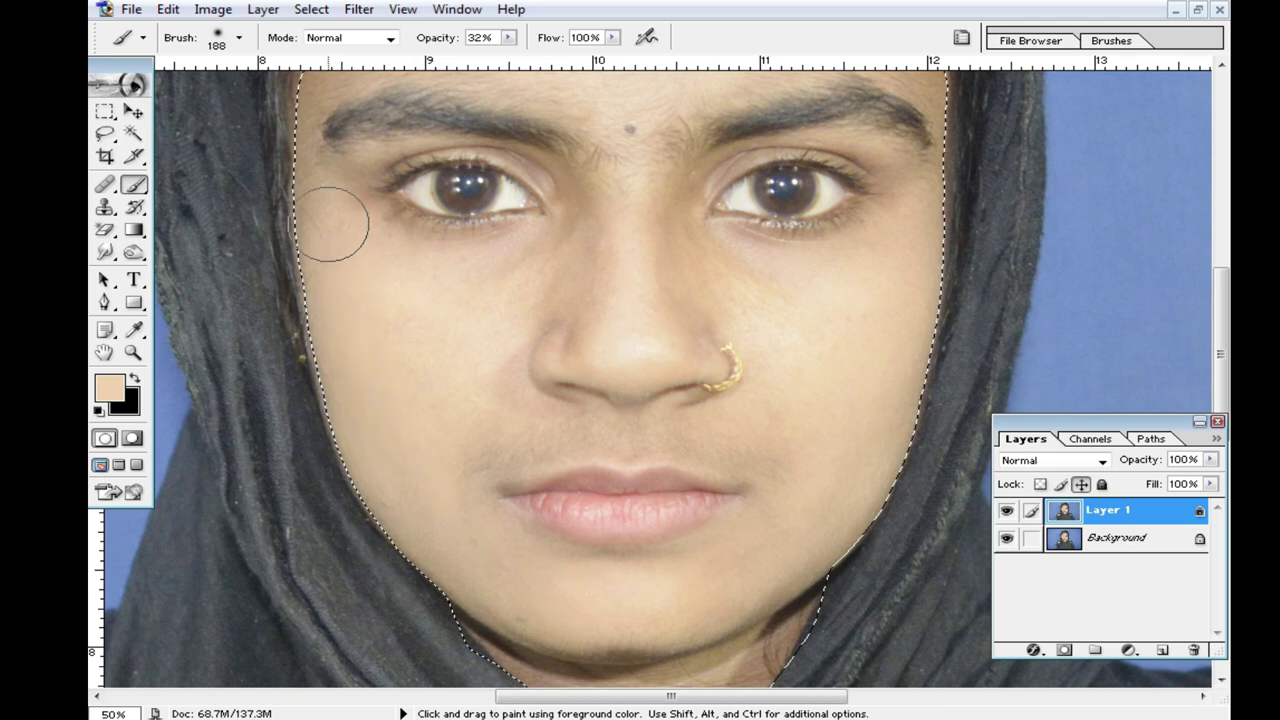
{"action": "left_click", "coordinate": [466, 466]}
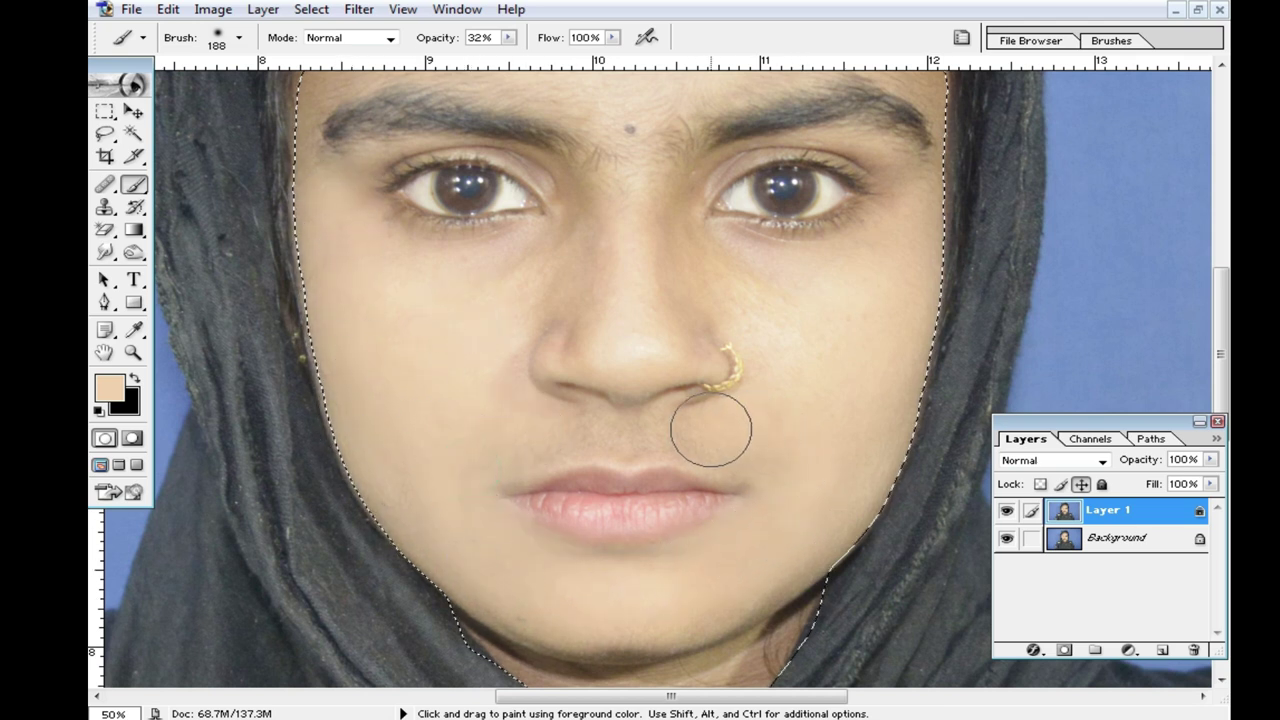
{"action": "left_click", "coordinate": [543, 429]}
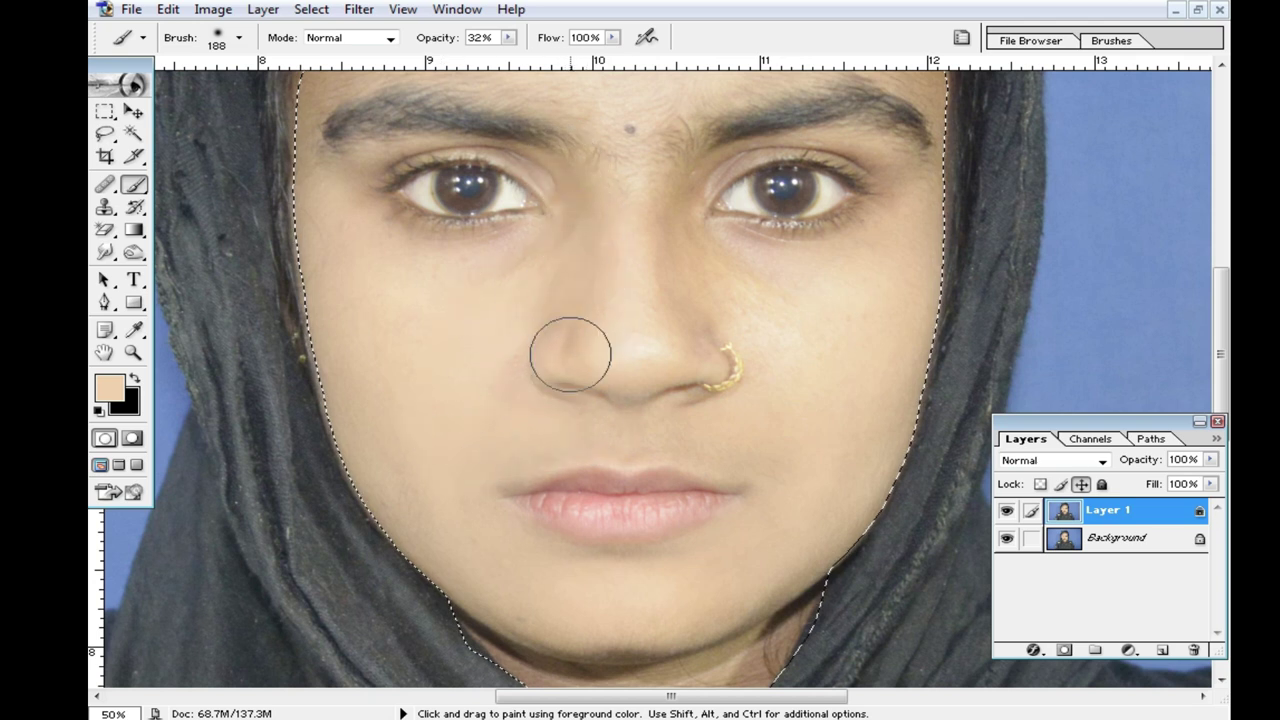
{"action": "left_click", "coordinate": [671, 215]}
{"action": "left_click", "coordinate": [786, 347]}
{"action": "left_click", "coordinate": [572, 318]}
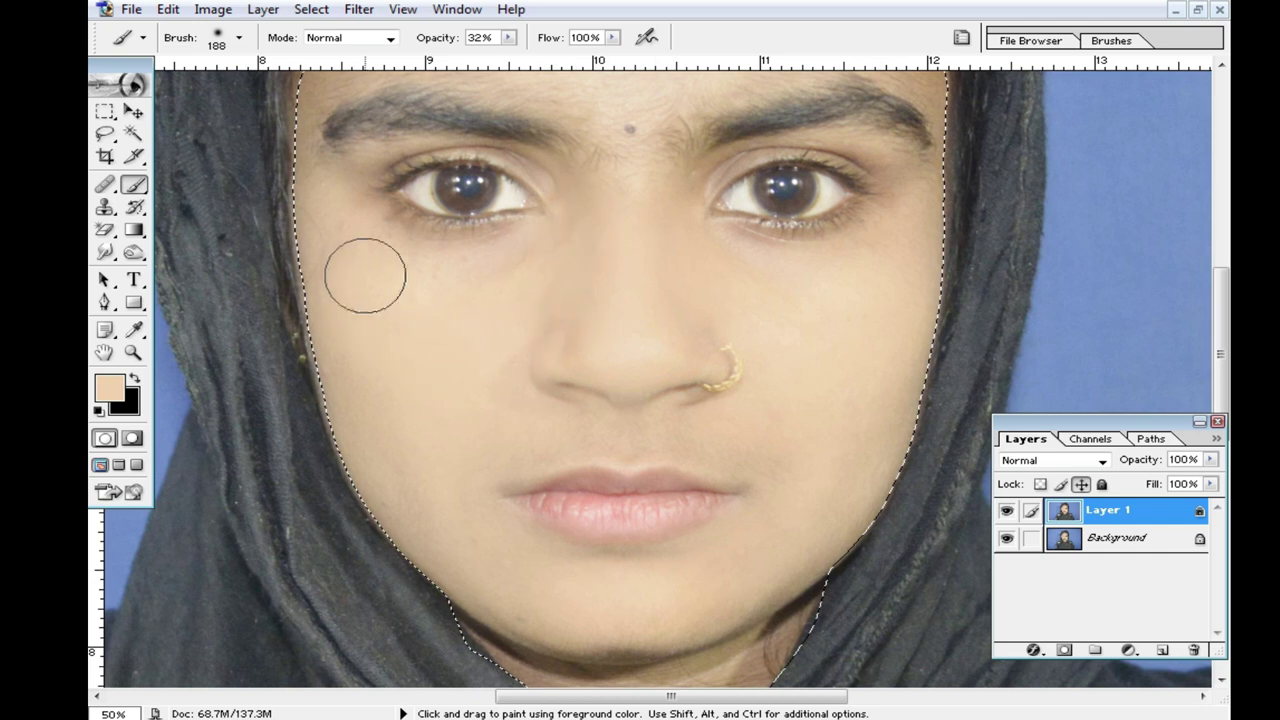
{"action": "left_click_drag", "start_coordinate": [355, 250], "coordinate": [410, 430]}
{"action": "left_click", "coordinate": [368, 365]}
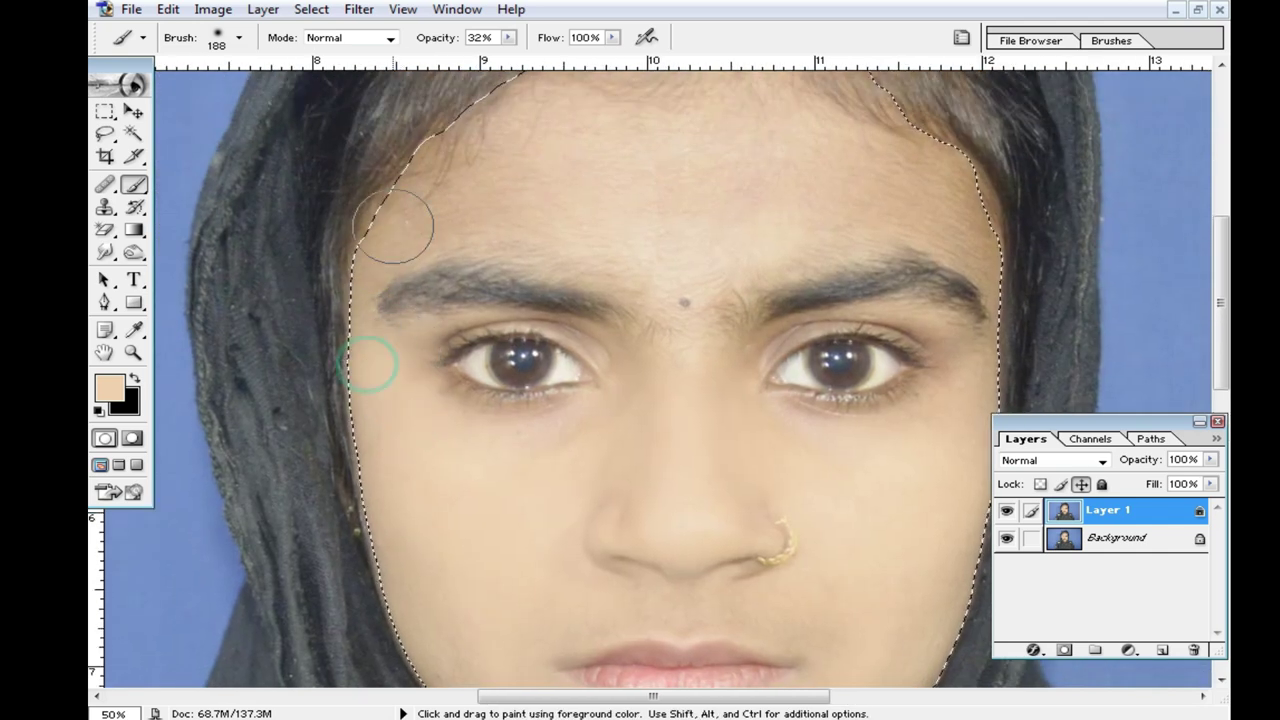
{"action": "left_click", "coordinate": [487, 208]}
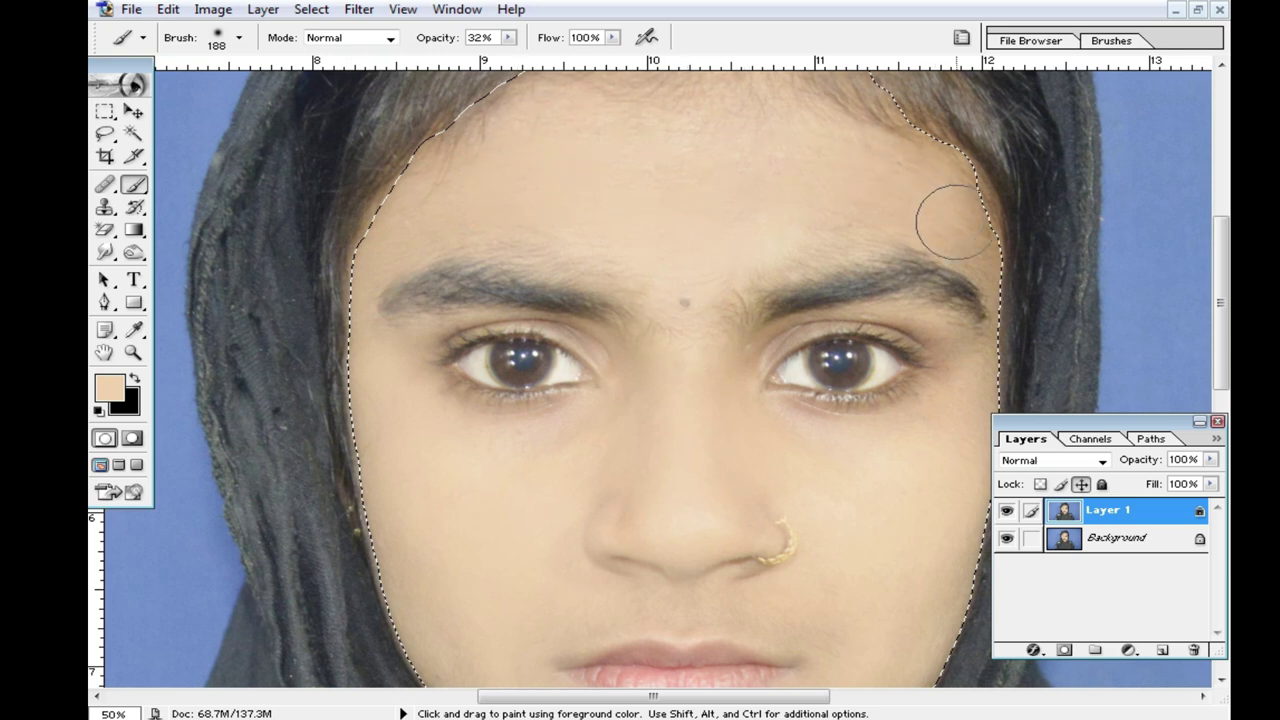
Step: Shrink the brush to 112 px and paint skin tone over the eyelid, under-eye and nose
{"action": "left_click_drag", "start_coordinate": [749, 443], "coordinate": [604, 383]}
{"action": "right_click", "coordinate": [814, 434]}
{"action": "left_click_drag", "start_coordinate": [862, 410], "coordinate": [840, 410]}
{"action": "left_click", "coordinate": [806, 327]}
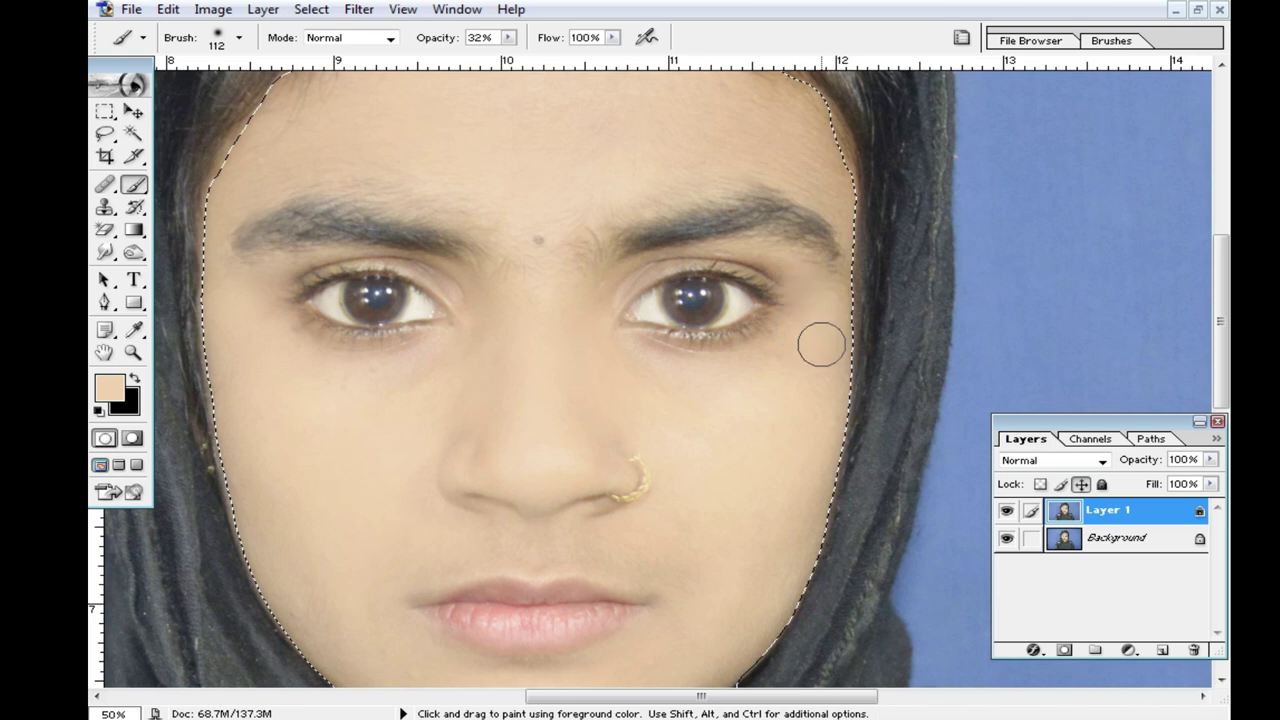
{"action": "left_click", "coordinate": [461, 287]}
{"action": "left_click_drag", "start_coordinate": [437, 267], "coordinate": [285, 277]}
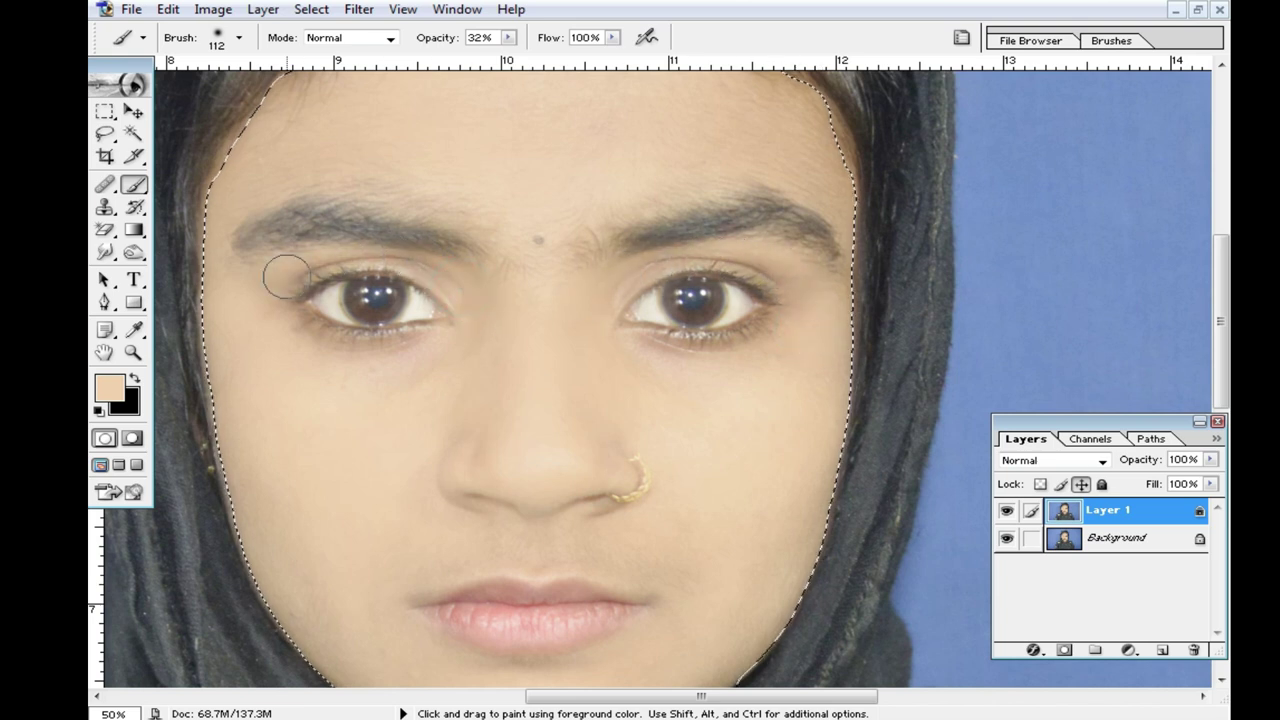
{"action": "left_click_drag", "start_coordinate": [337, 370], "coordinate": [450, 355]}
{"action": "left_click_drag", "start_coordinate": [487, 439], "coordinate": [526, 459]}
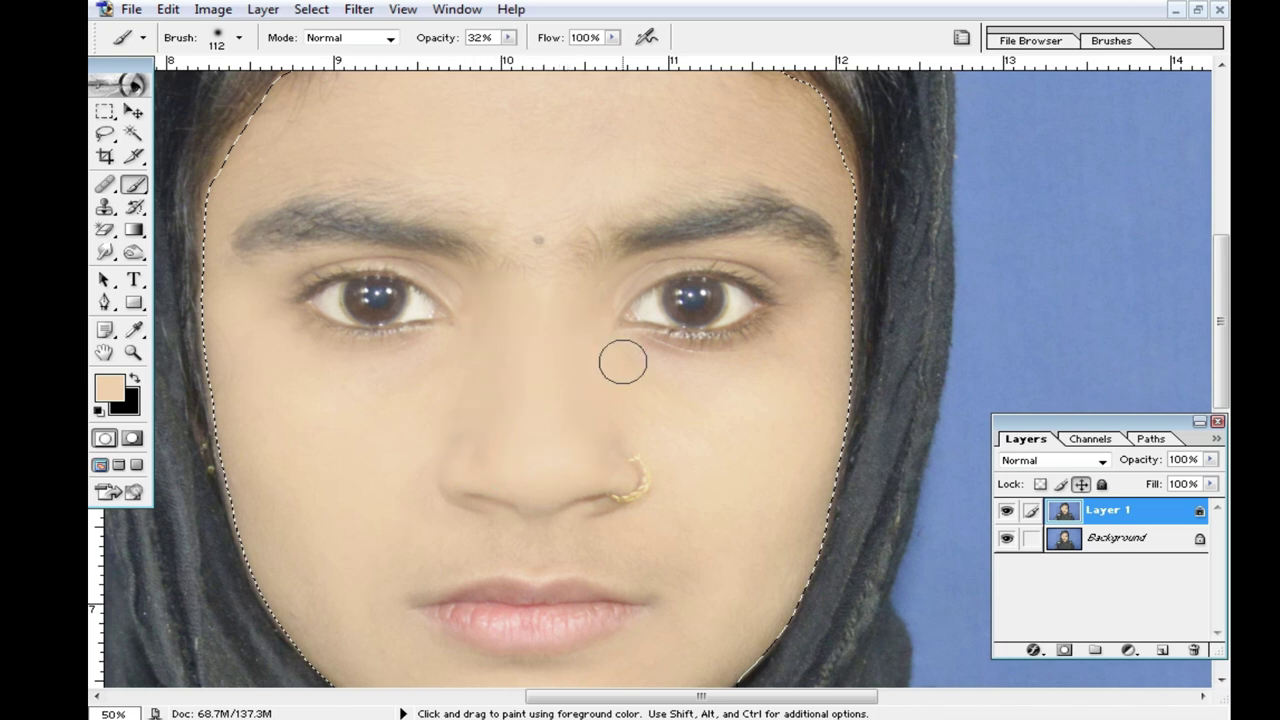
{"action": "left_click_drag", "start_coordinate": [831, 314], "coordinate": [857, 294]}
Step: Enlarge the brush to 135 px and recentre the view on the eyes and nose
{"action": "scroll", "coordinate": [823, 477], "scroll_direction": "down", "scroll_amount": 3}
{"action": "right_click", "coordinate": [938, 336]}
{"action": "left_click_drag", "start_coordinate": [974, 350], "coordinate": [986, 348]}
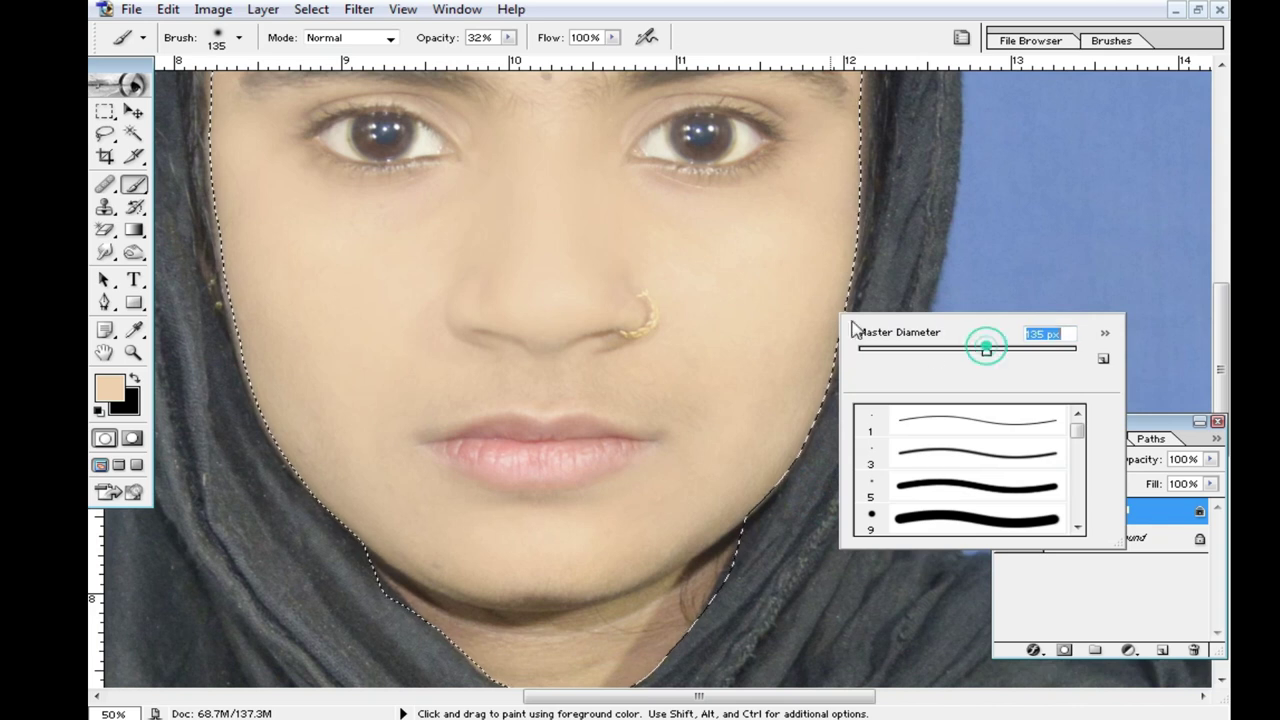
{"action": "left_click", "coordinate": [782, 334]}
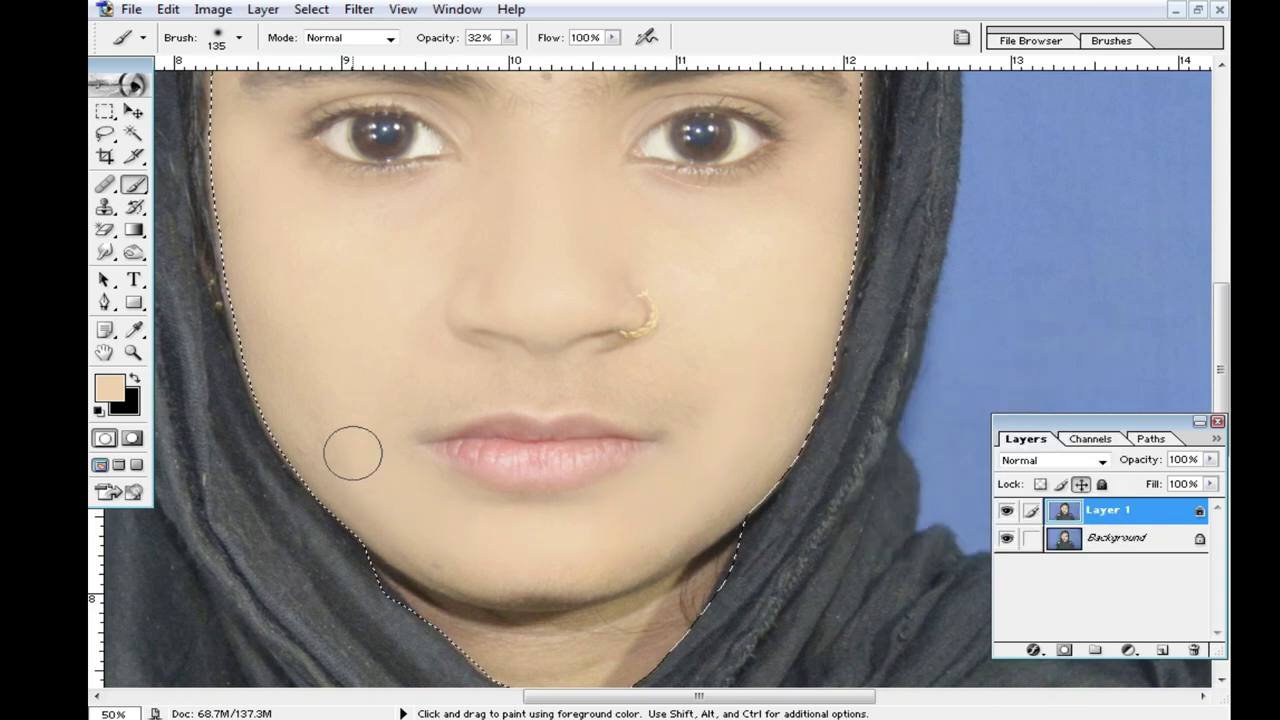
{"action": "left_click_drag", "start_coordinate": [690, 381], "coordinate": [710, 436]}
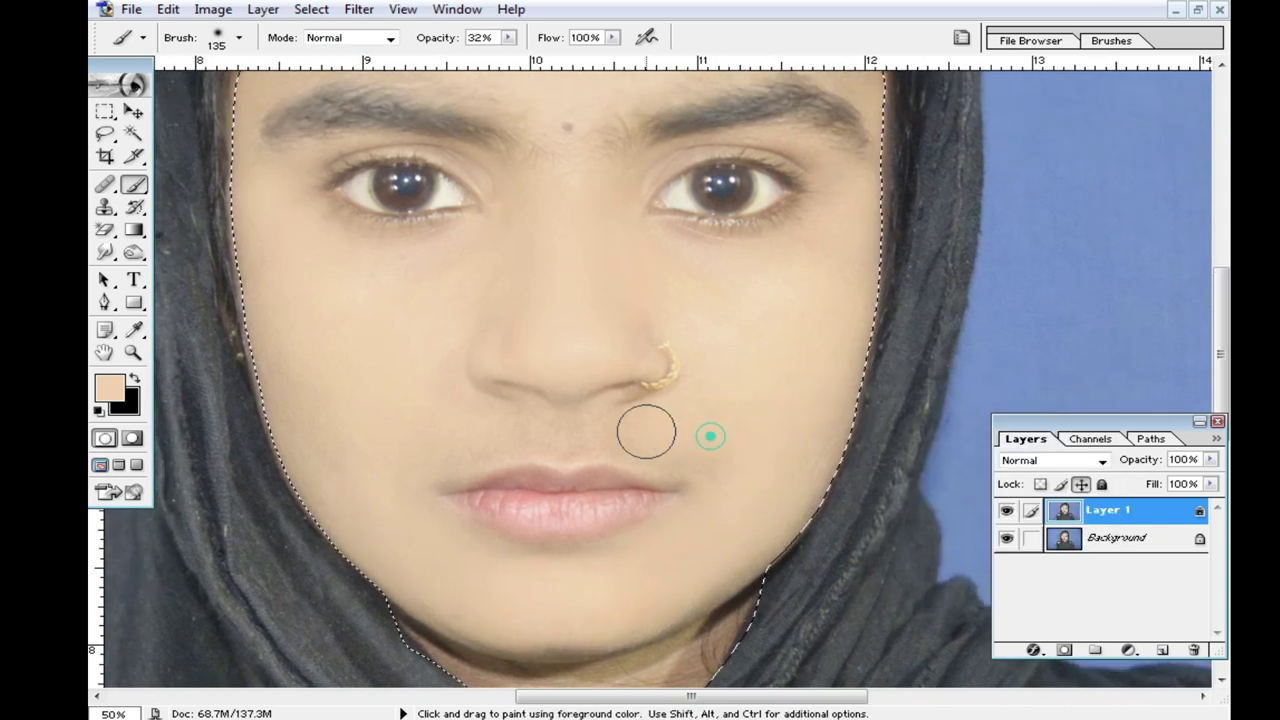
{"action": "left_click_drag", "start_coordinate": [457, 286], "coordinate": [480, 366]}
{"action": "left_click", "coordinate": [520, 346]}
{"action": "left_click", "coordinate": [560, 423]}
Step: Zoom to the chin and paint skin tone over the chin and upper neck shadows
{"action": "left_click", "coordinate": [611, 266]}
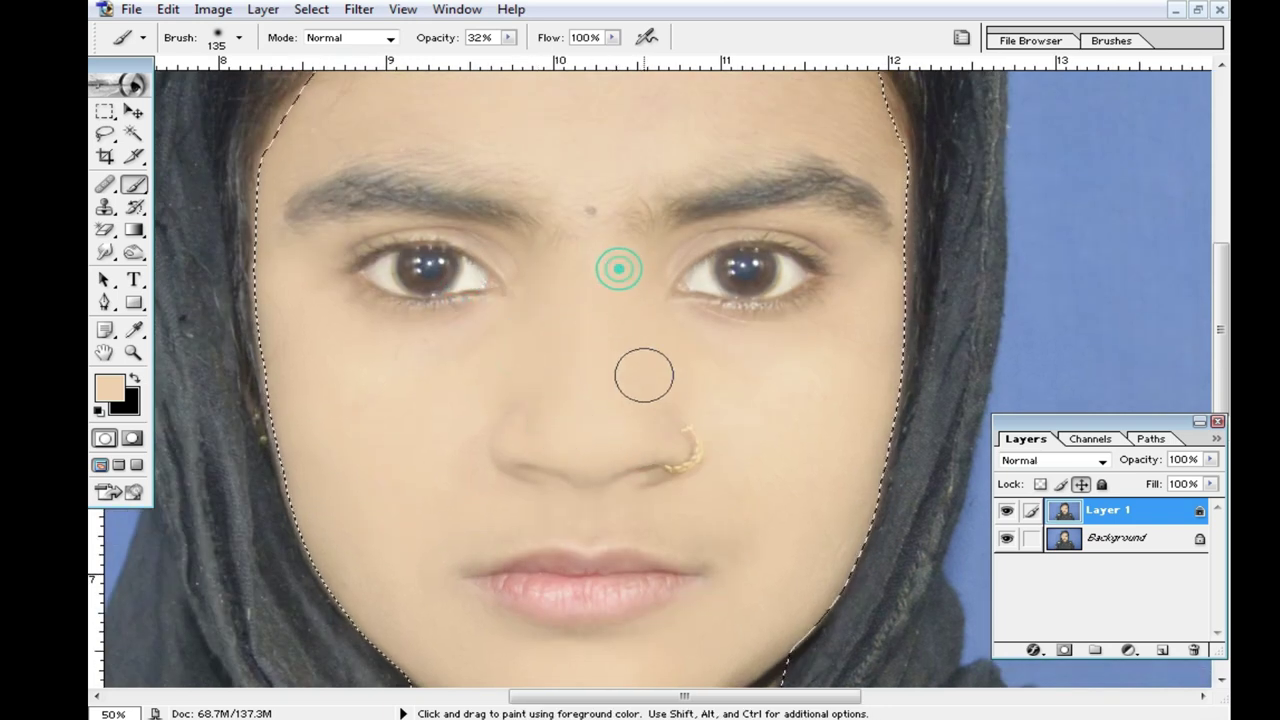
{"action": "left_click", "coordinate": [694, 457], "text": "ctrl+alt"}
{"action": "left_click", "coordinate": [694, 397], "text": "ctrl"}
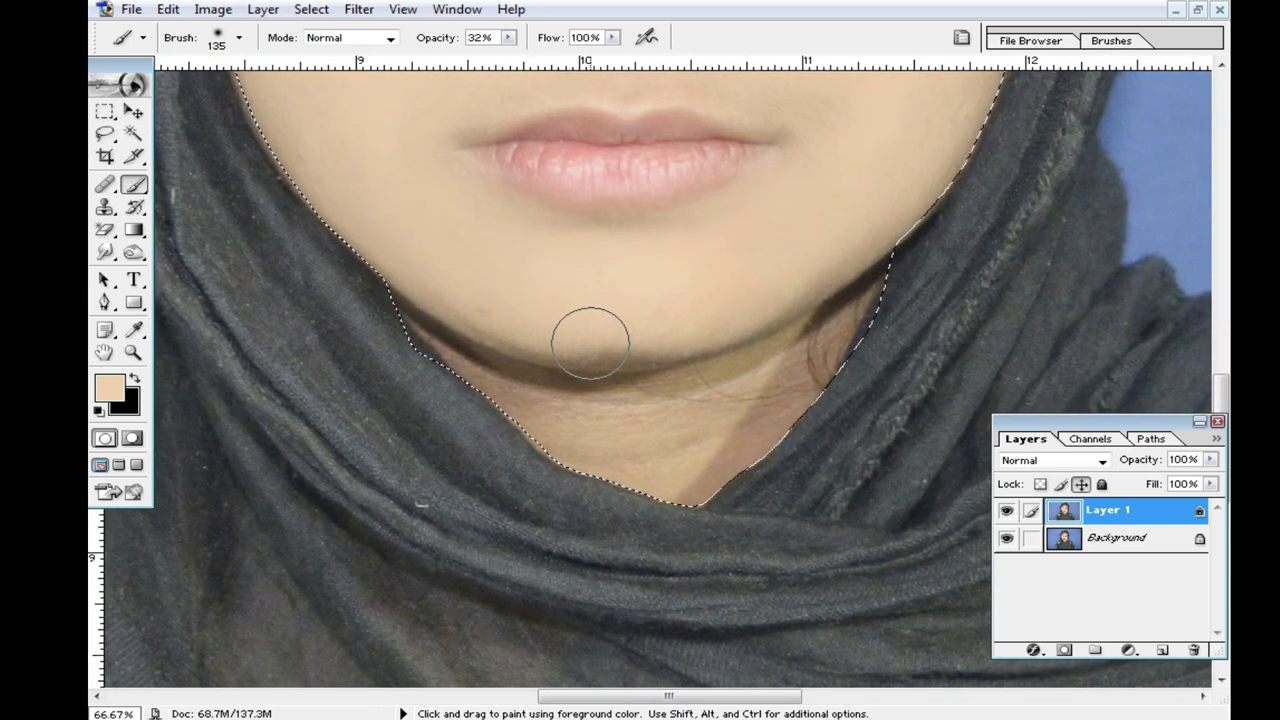
{"action": "mouse_move", "coordinate": [425, 273]}
{"action": "left_mouse_down"}
{"action": "mouse_move", "coordinate": [634, 334]}
{"action": "mouse_move", "coordinate": [811, 251]}
{"action": "mouse_move", "coordinate": [751, 277]}
{"action": "mouse_move", "coordinate": [889, 297]}
{"action": "mouse_move", "coordinate": [561, 459]}
{"action": "left_mouse_up"}
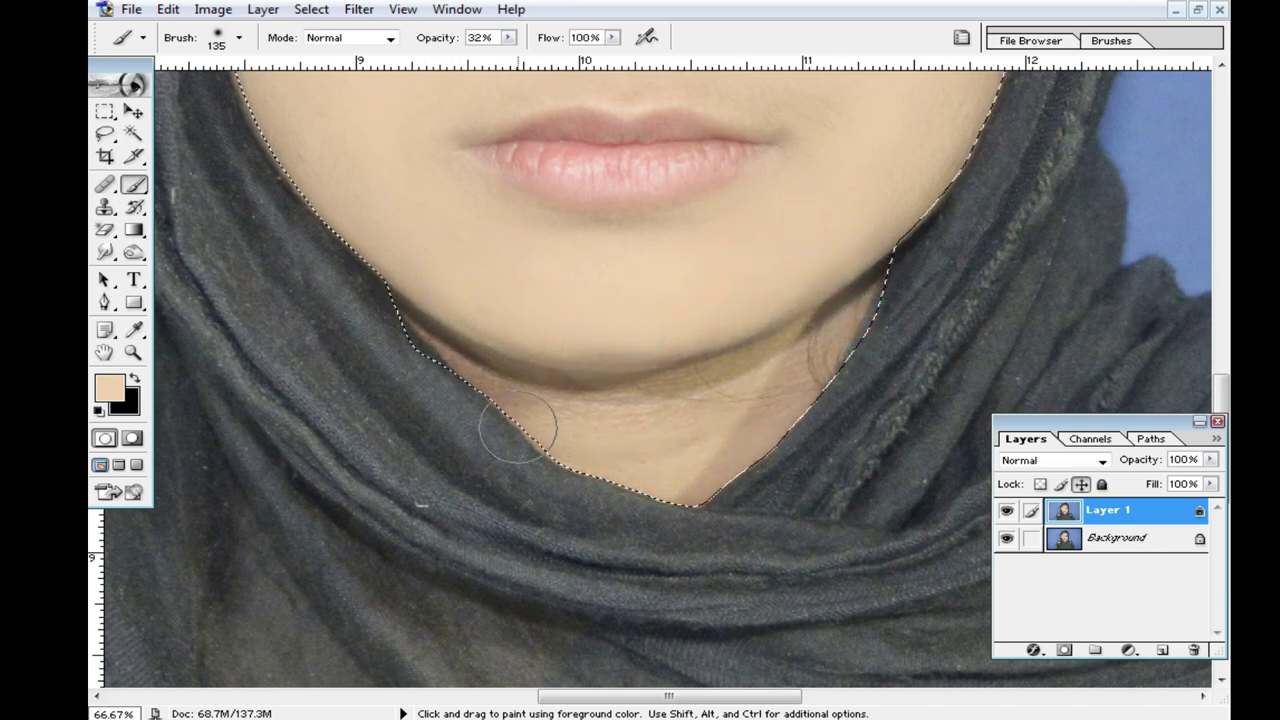
{"action": "left_click_drag", "start_coordinate": [414, 350], "coordinate": [636, 418]}
{"action": "mouse_move", "coordinate": [410, 360]}
{"action": "left_mouse_down"}
{"action": "mouse_move", "coordinate": [537, 409]}
{"action": "mouse_move", "coordinate": [875, 318]}
{"action": "mouse_move", "coordinate": [629, 428]}
{"action": "mouse_move", "coordinate": [857, 334]}
{"action": "mouse_move", "coordinate": [674, 486]}
{"action": "mouse_move", "coordinate": [711, 409]}
{"action": "mouse_move", "coordinate": [389, 259]}
{"action": "mouse_move", "coordinate": [731, 349]}
{"action": "mouse_move", "coordinate": [857, 360]}
{"action": "left_mouse_up"}
{"action": "left_click", "coordinate": [680, 303], "text": "ctrl+alt"}
{"action": "left_click", "coordinate": [634, 491]}
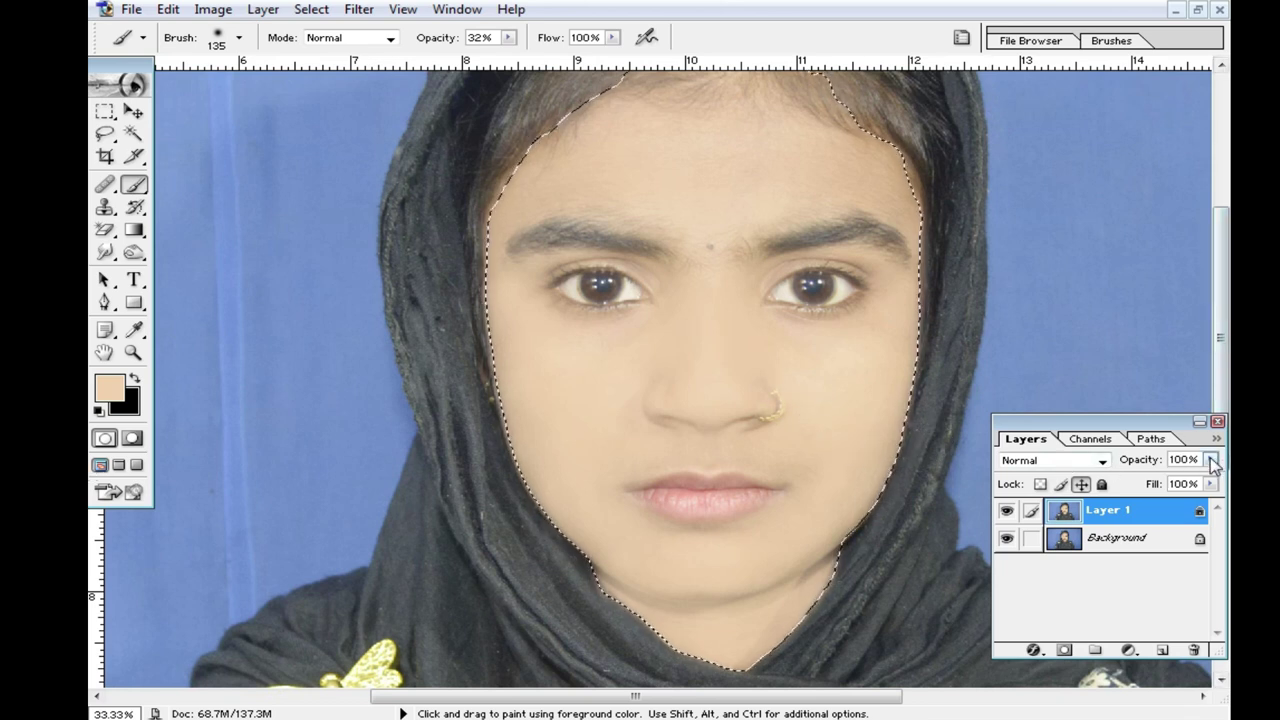
Step: Lower Layer 1 to 79% opacity, merge it down, deselect and zoom out to 16.67%
{"action": "mouse_move", "coordinate": [1211, 460]}
{"action": "left_mouse_down"}
{"action": "mouse_move", "coordinate": [1205, 485]}
{"action": "mouse_move", "coordinate": [1188, 482]}
{"action": "left_mouse_up"}
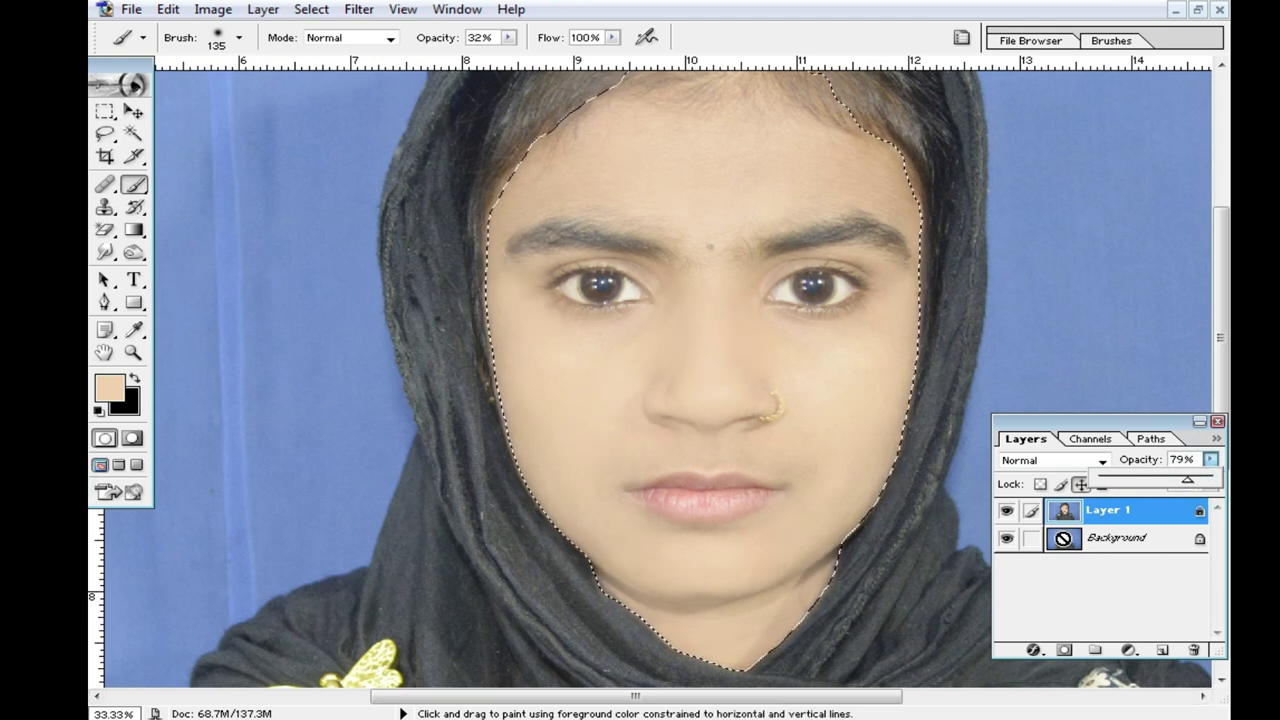
{"action": "key", "text": "ctrl+e"}
{"action": "left_click", "coordinate": [777, 416], "text": "alt"}
{"action": "left_click", "coordinate": [105, 111]}
{"action": "left_click", "coordinate": [651, 351]}
{"action": "left_click", "coordinate": [766, 343], "text": "alt"}
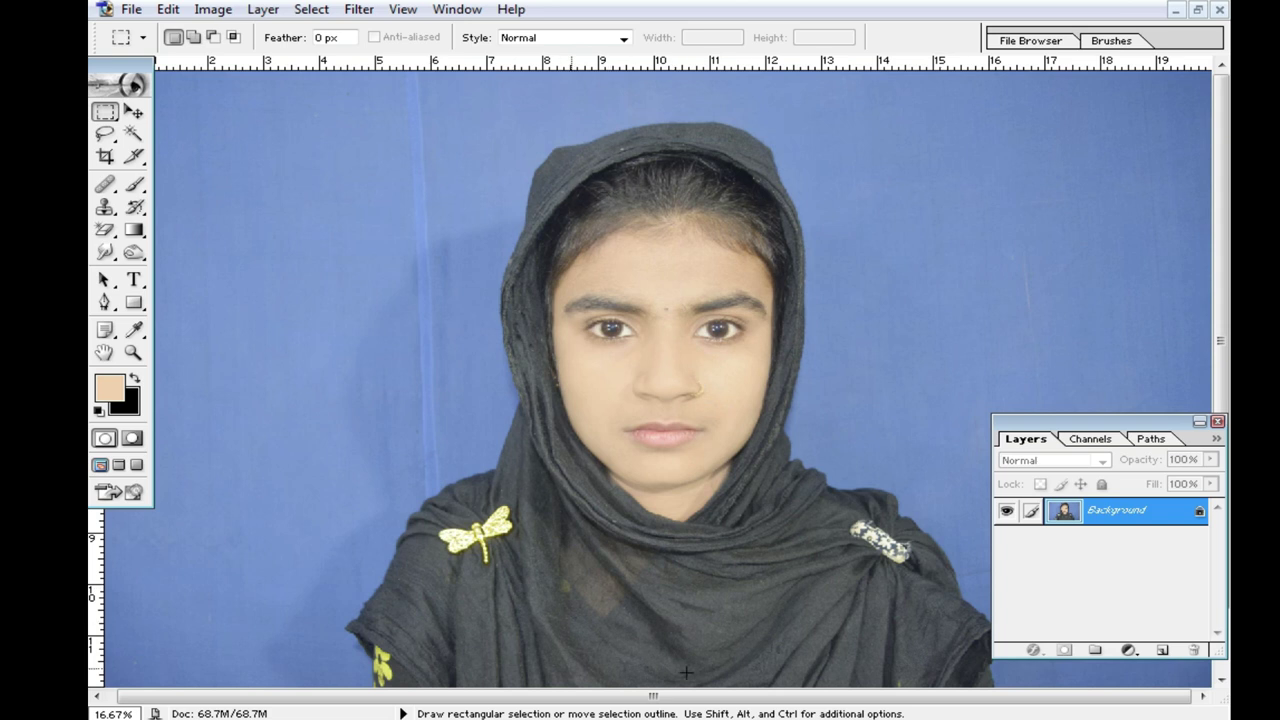
Step: Apply Selective Color with the Blacks range's Black slider at +51%
{"action": "left_click", "coordinate": [210, 10]}
{"action": "mouse_move", "coordinate": [262, 63]}
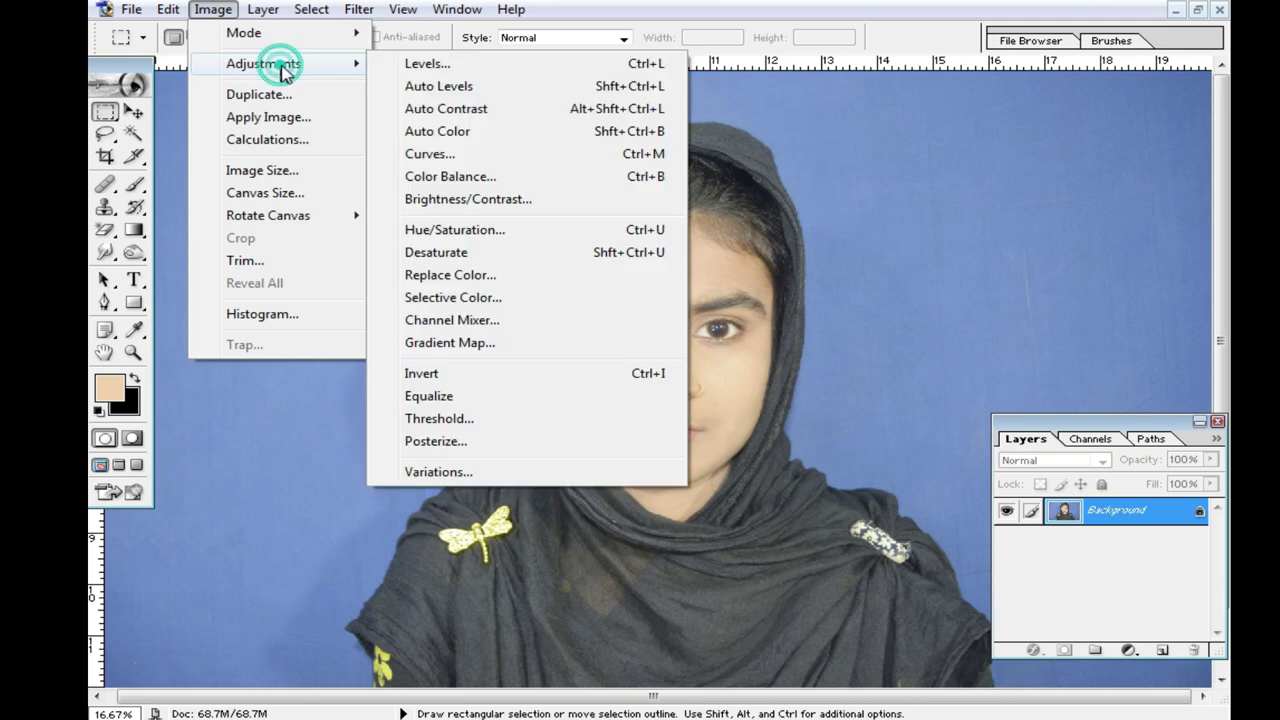
{"action": "left_click", "coordinate": [552, 298]}
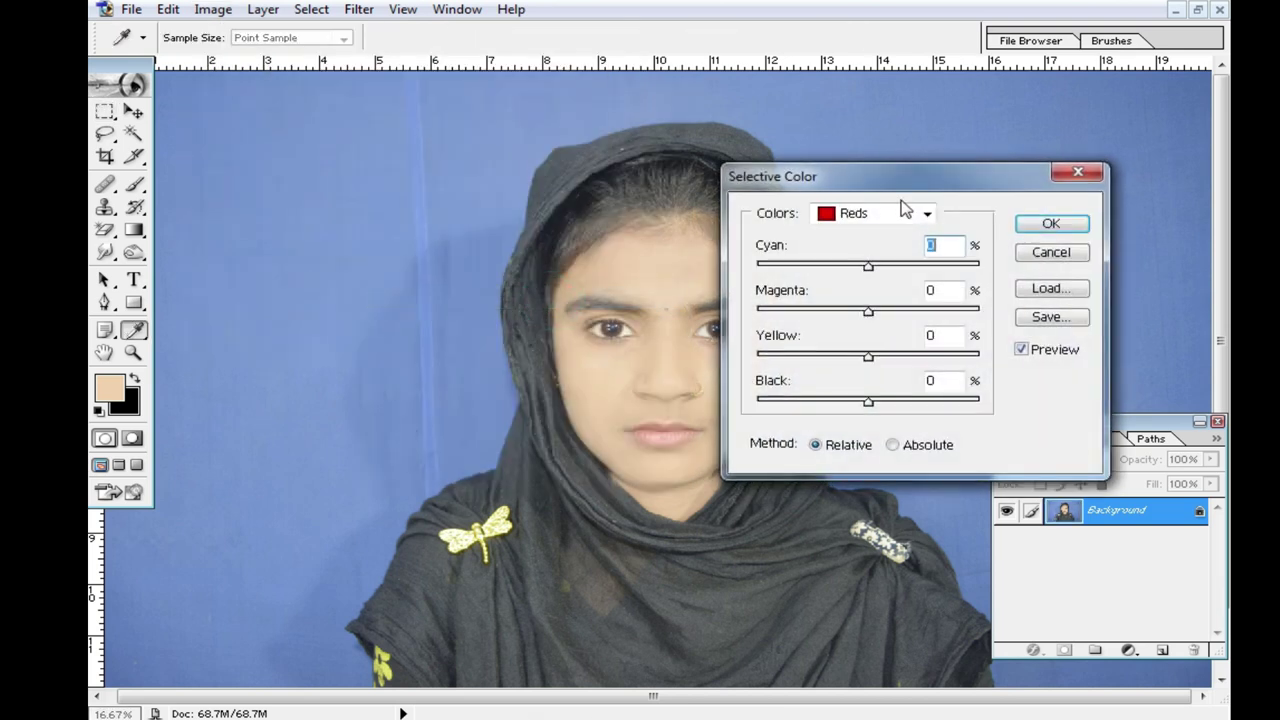
{"action": "left_click", "coordinate": [926, 213]}
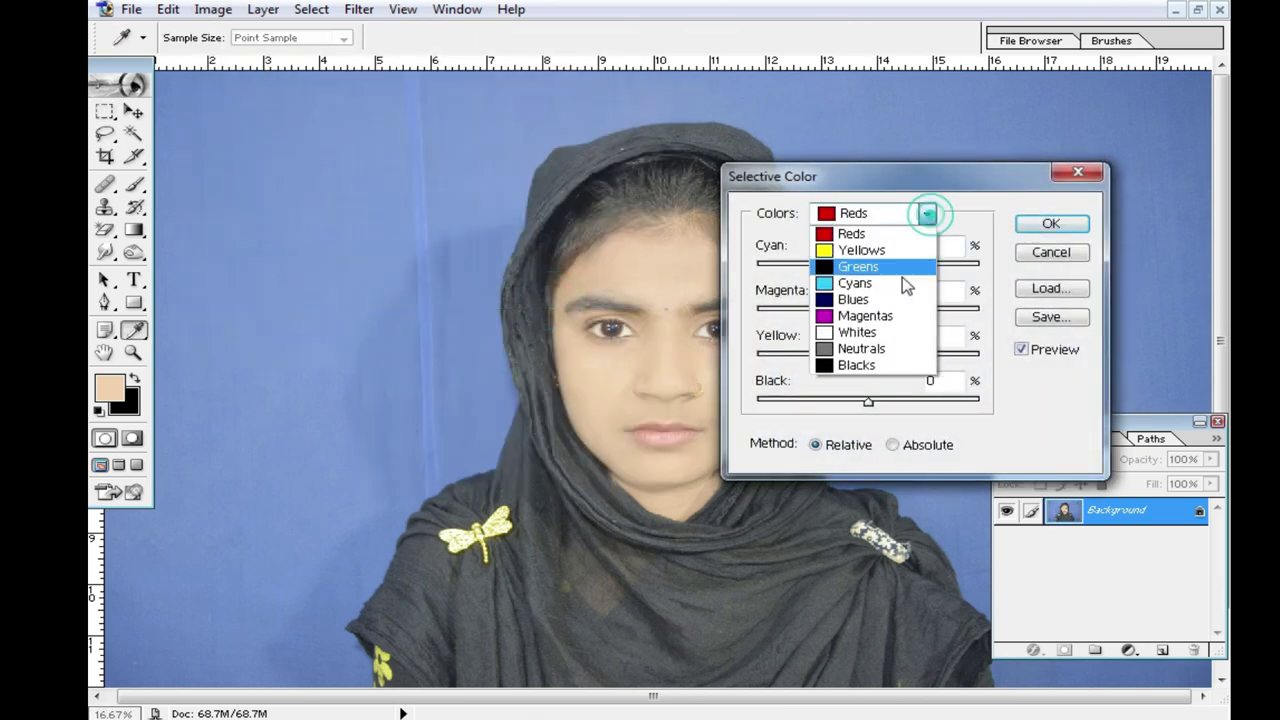
{"action": "left_click", "coordinate": [868, 366]}
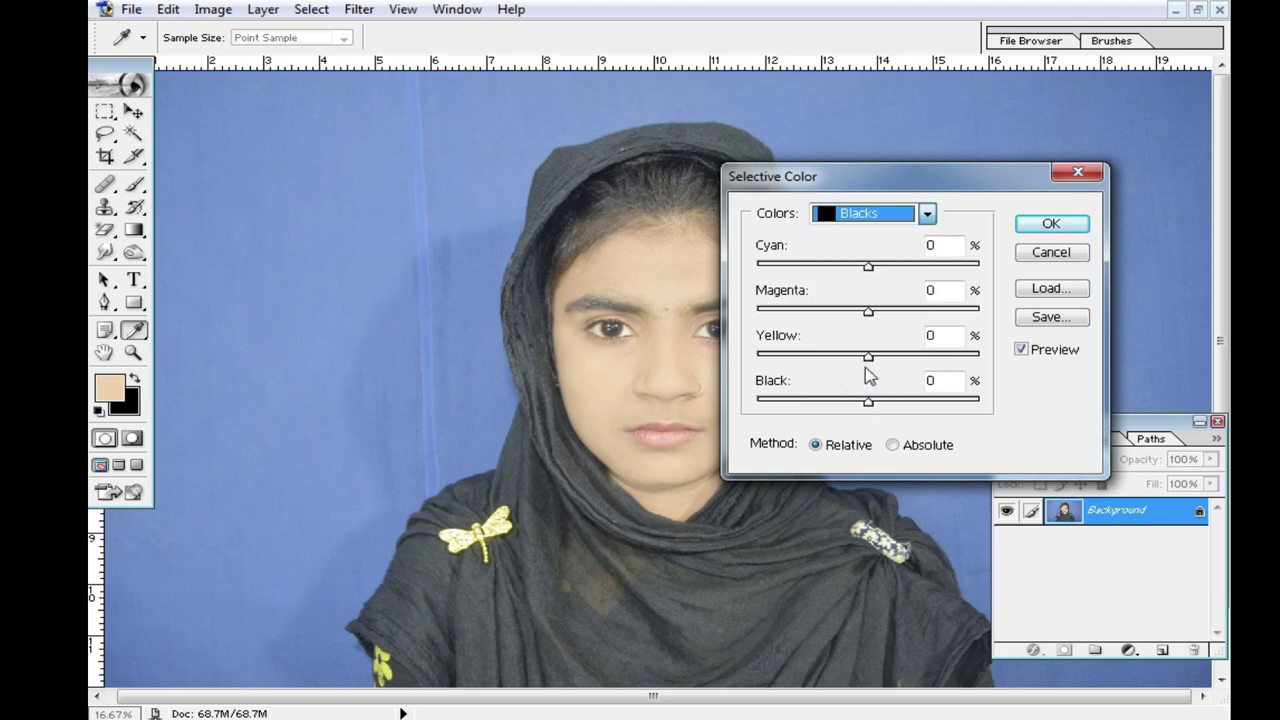
{"action": "left_click_drag", "start_coordinate": [868, 401], "coordinate": [925, 404]}
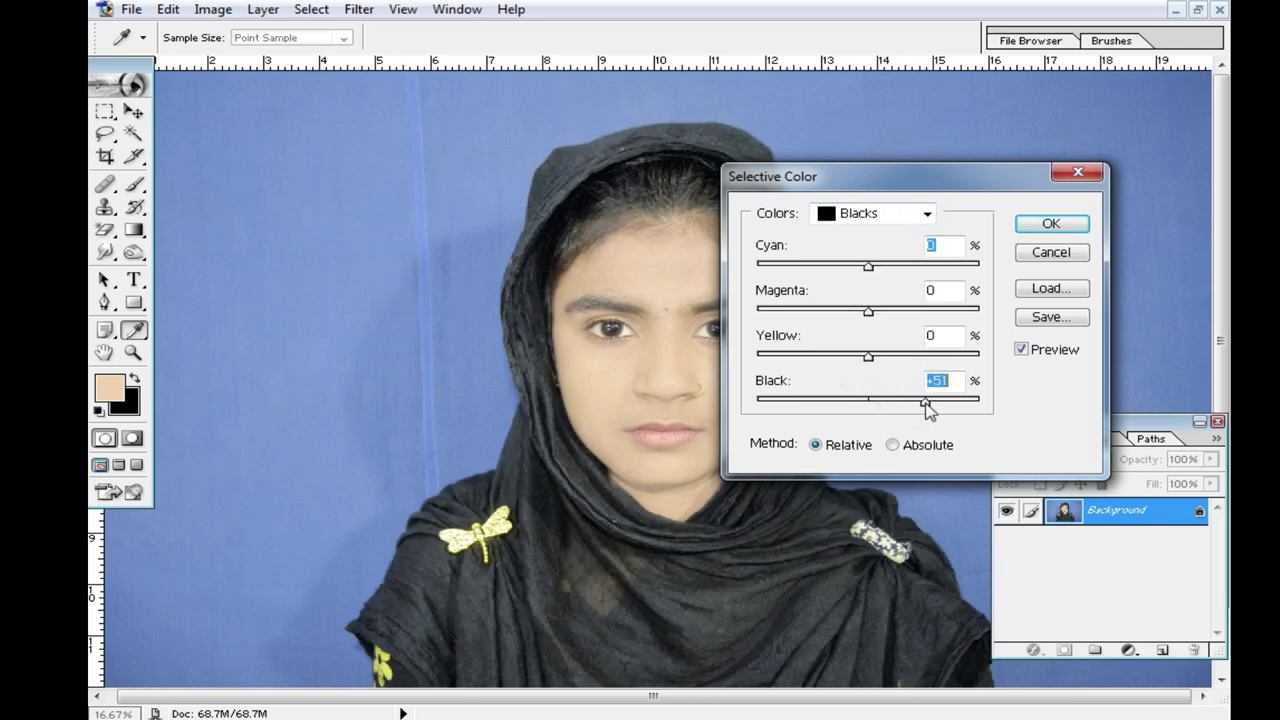
{"action": "left_click", "coordinate": [1051, 223]}
{"action": "key", "text": "m"}
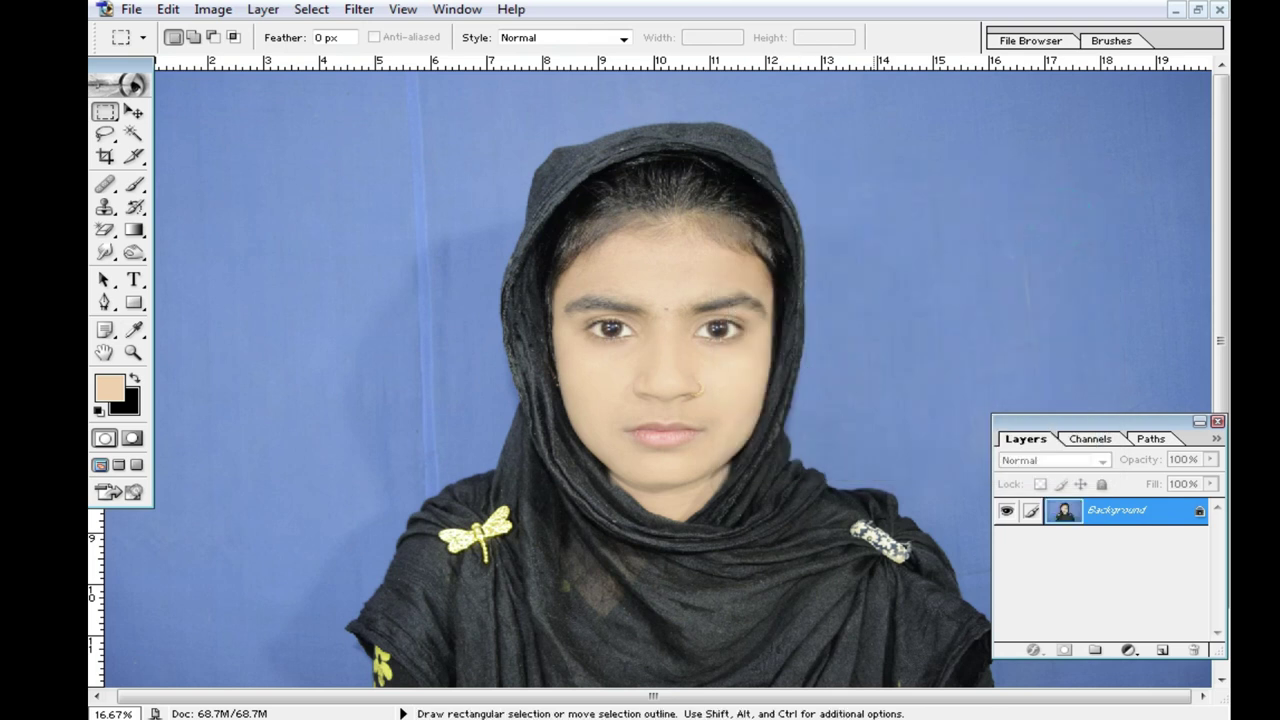
Step: Zoom in on the eyes and set up the History Brush at 65 px
{"action": "left_click", "coordinate": [686, 349], "text": "ctrl"}
{"action": "left_click", "coordinate": [634, 366], "text": "ctrl"}
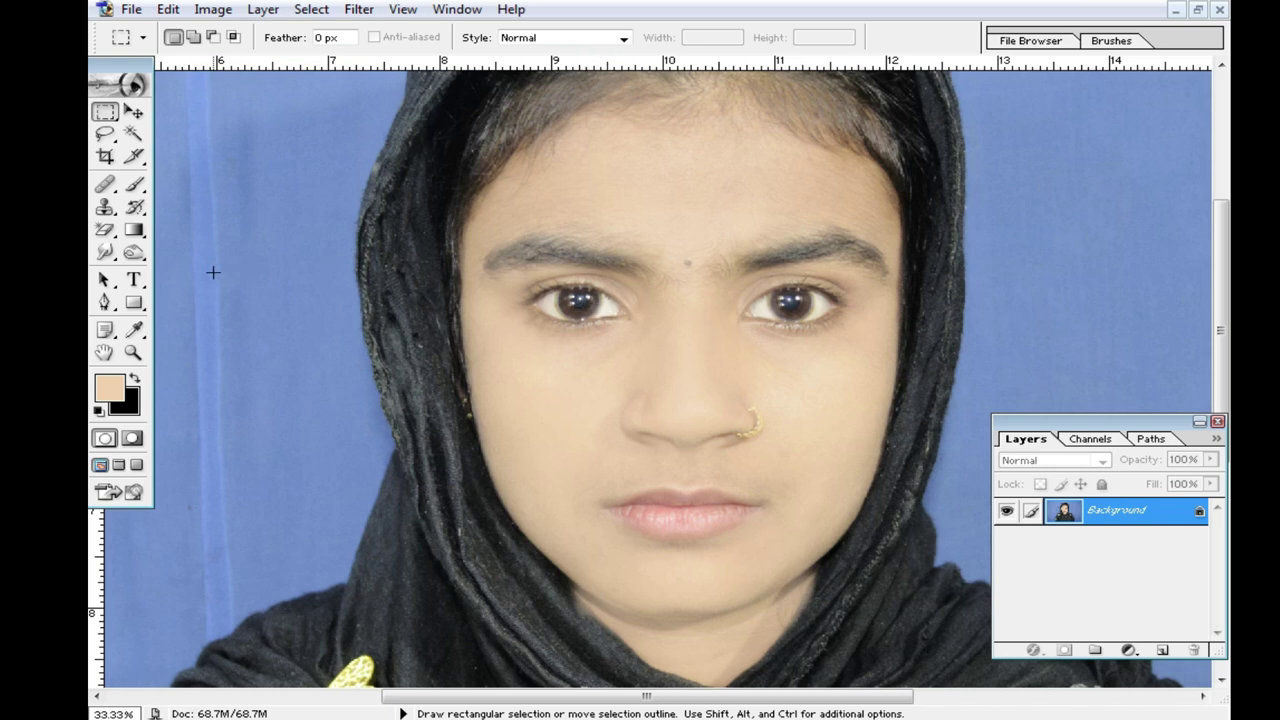
{"action": "left_click", "coordinate": [136, 207]}
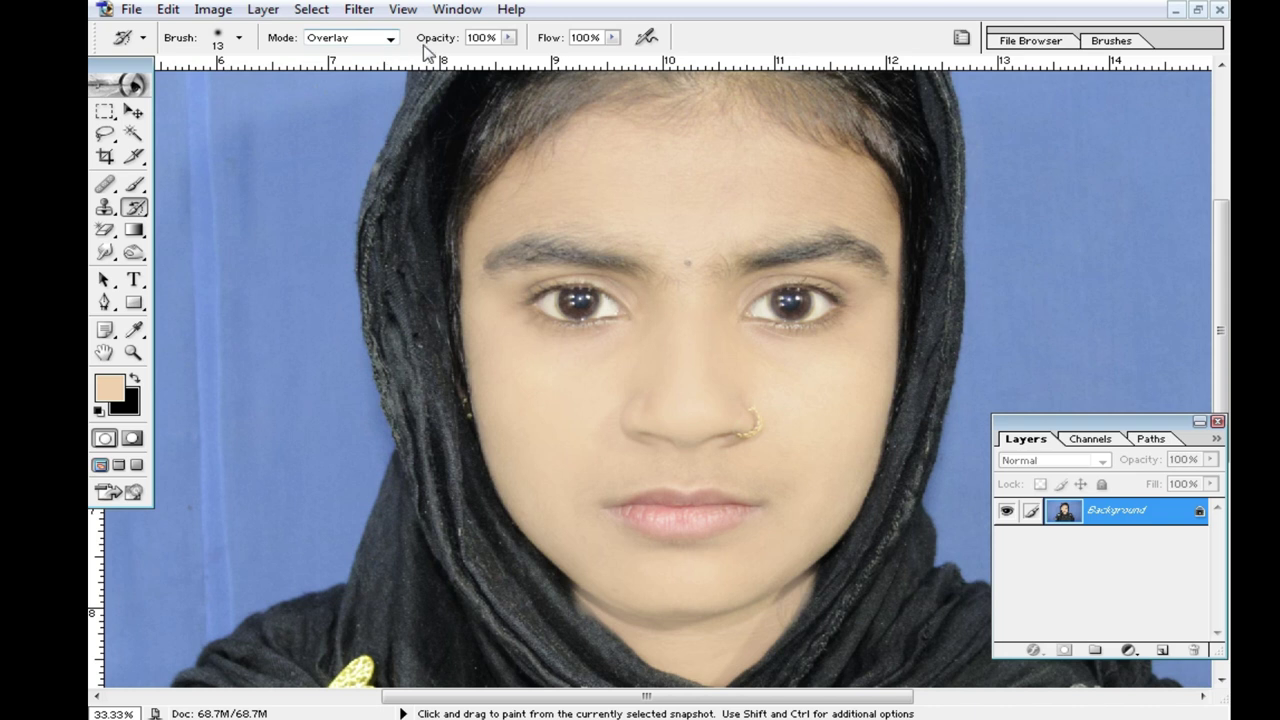
{"action": "left_click", "coordinate": [677, 429], "text": "ctrl"}
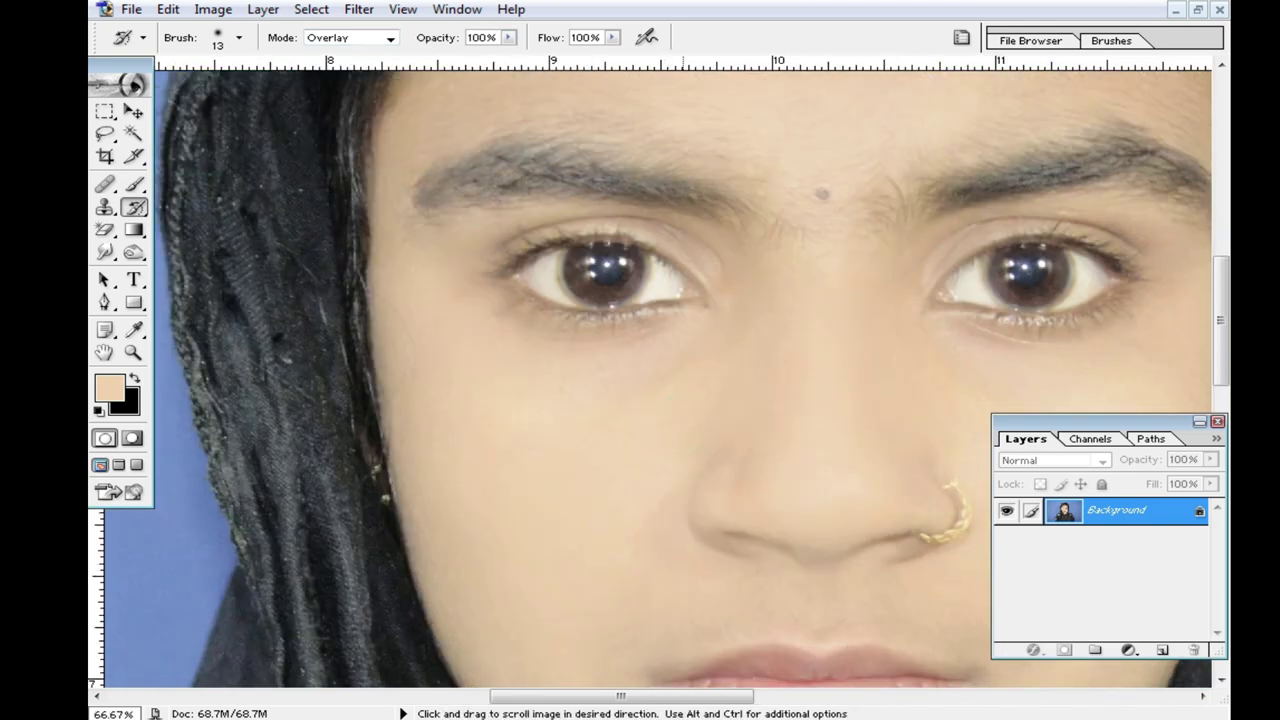
{"action": "right_click", "coordinate": [670, 290]}
{"action": "left_click_drag", "start_coordinate": [714, 324], "coordinate": [758, 328]}
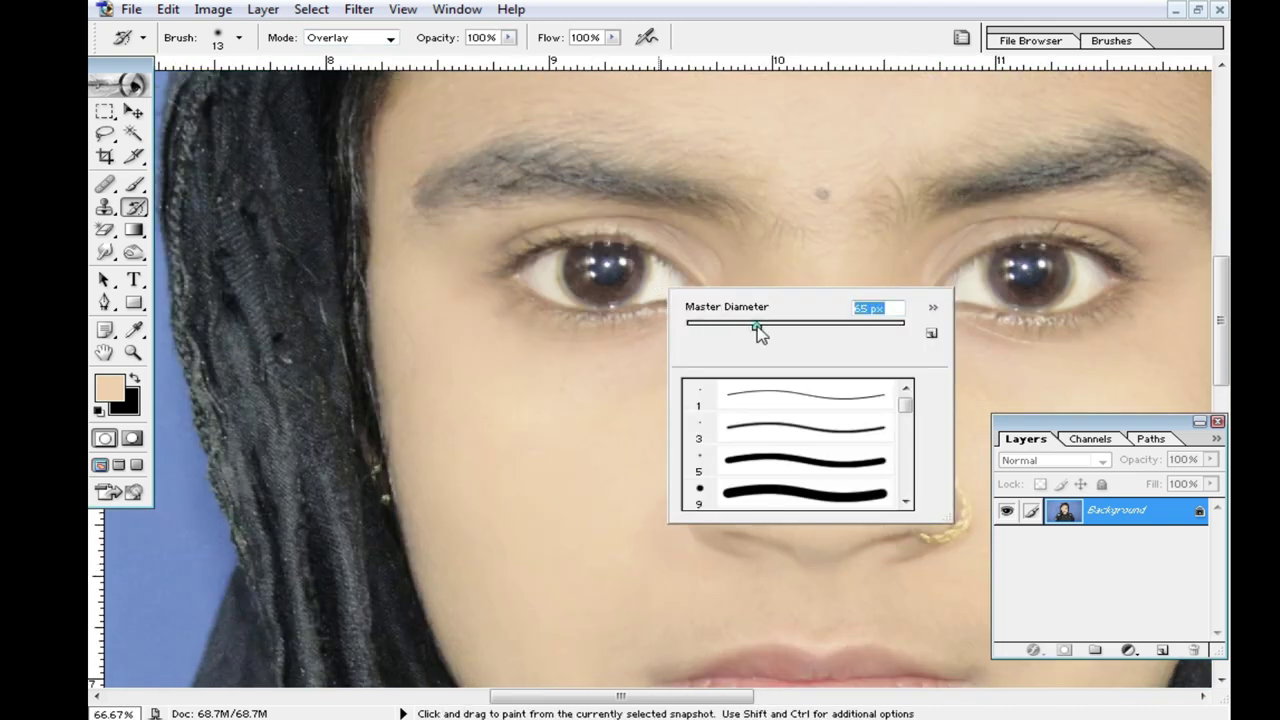
{"action": "left_click", "coordinate": [590, 262]}
Step: Paint over both irises in Overlay mode, then zoom out to 25%
{"action": "left_click_drag", "start_coordinate": [605, 290], "coordinate": [620, 265]}
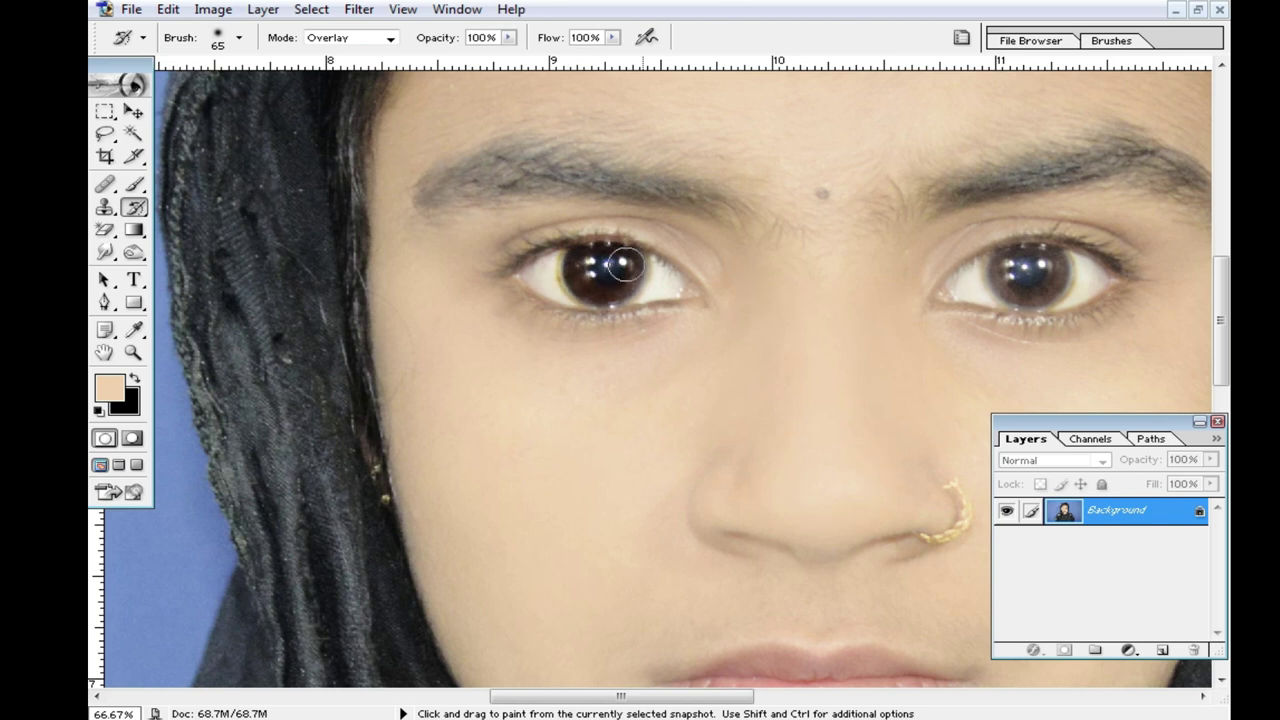
{"action": "left_click", "coordinate": [1025, 268]}
{"action": "left_click_drag", "start_coordinate": [1025, 268], "coordinate": [983, 282]}
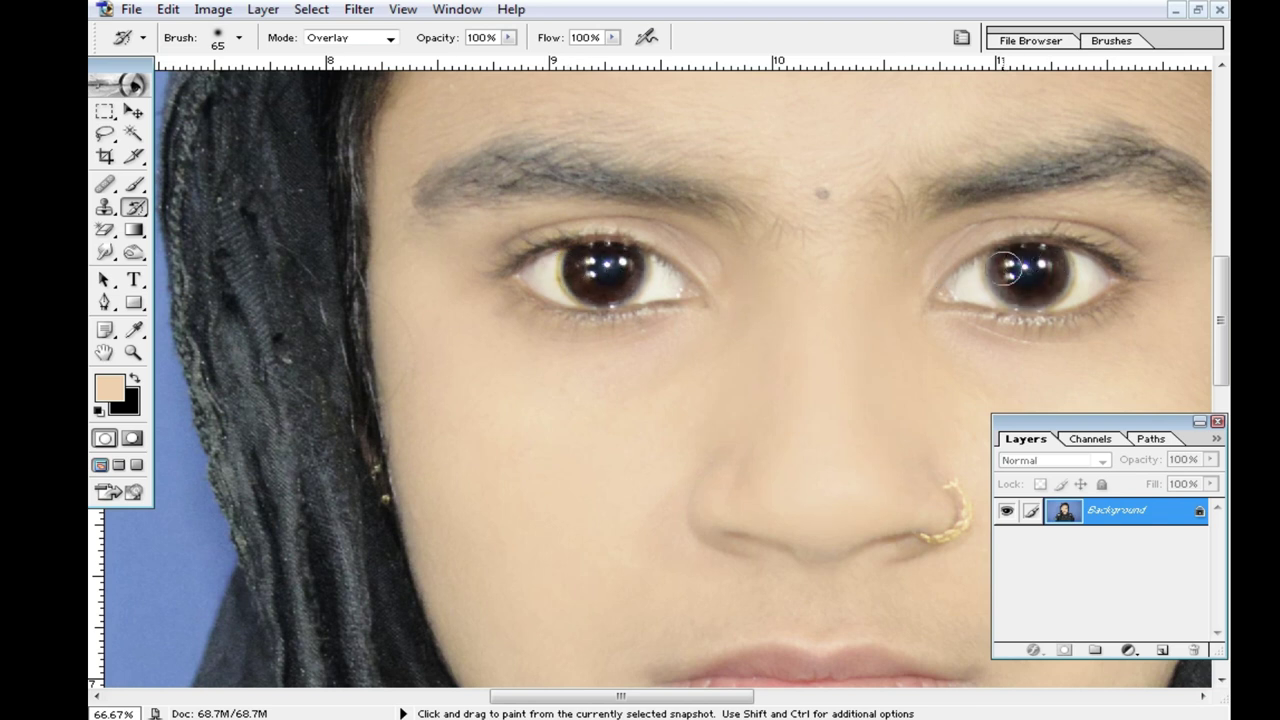
{"action": "left_click", "coordinate": [757, 334], "text": "alt"}
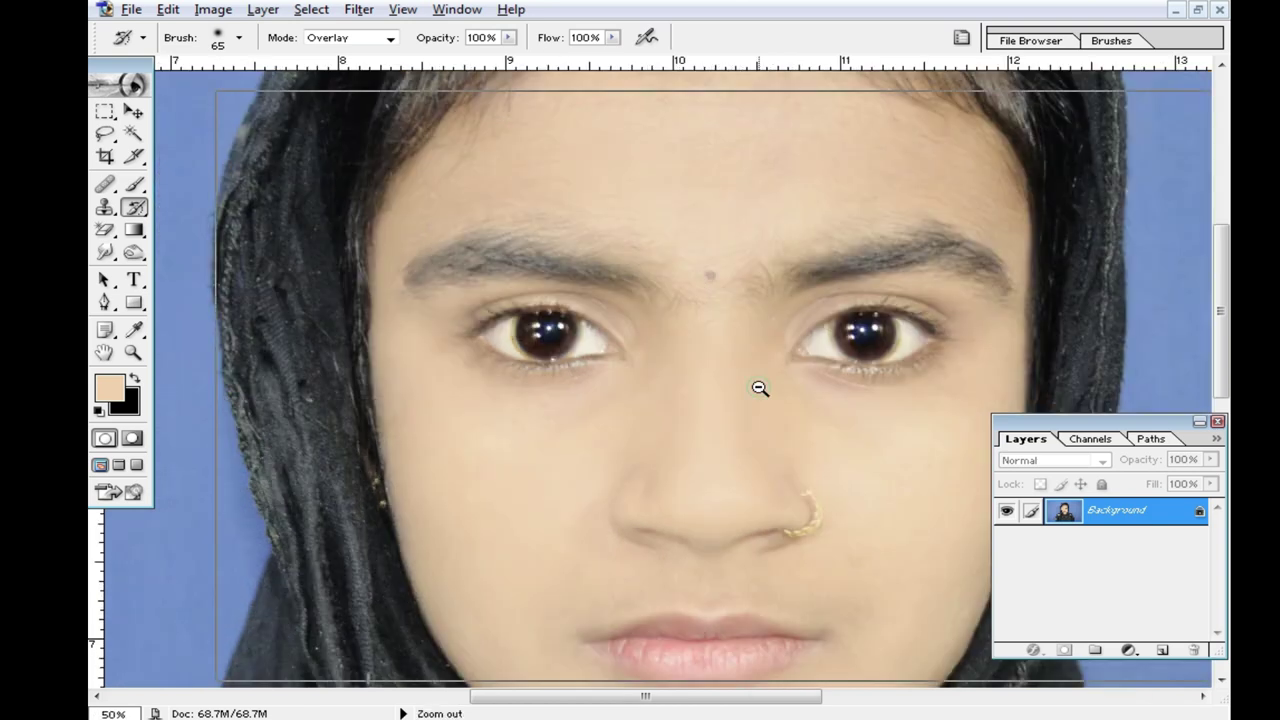
{"action": "left_click", "coordinate": [734, 403], "text": "alt"}
{"action": "left_click_drag", "start_coordinate": [728, 405], "coordinate": [796, 386]}
{"action": "left_click", "coordinate": [732, 318], "text": "alt"}
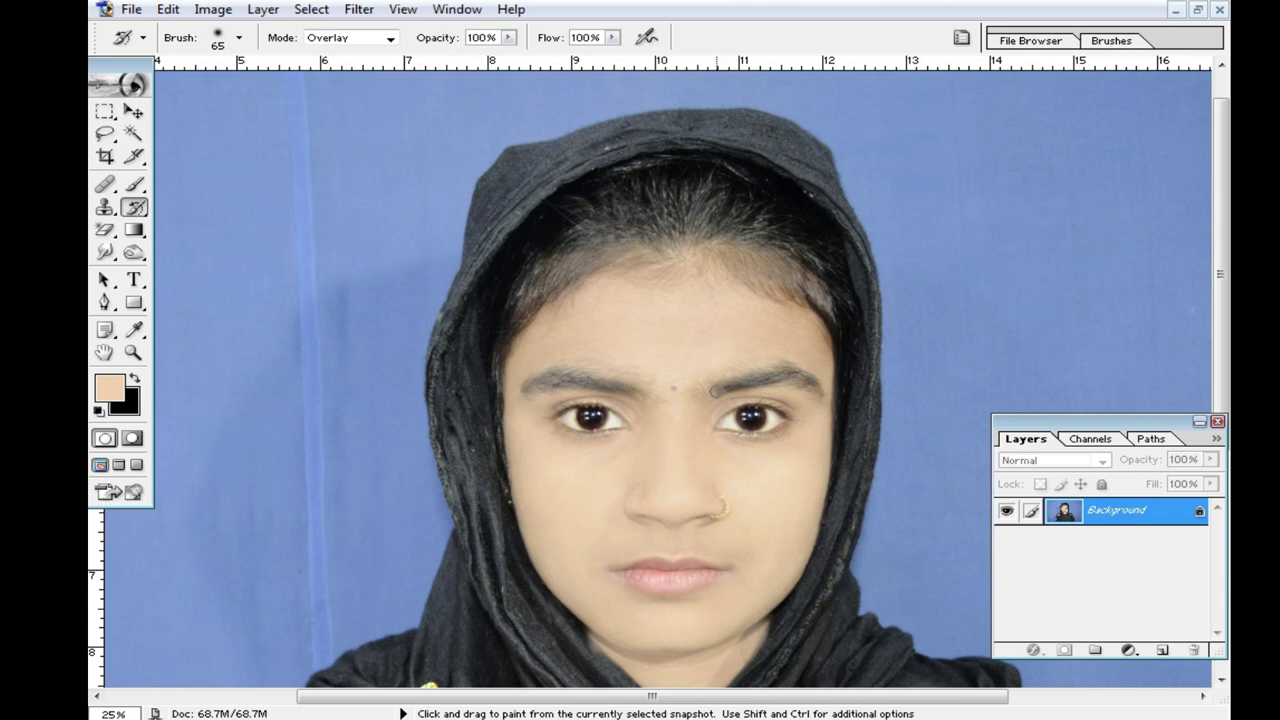
Step: Add a black Solid Color fill layer above the Background
{"action": "left_click", "coordinate": [1130, 655]}
{"action": "left_click", "coordinate": [1088, 316]}
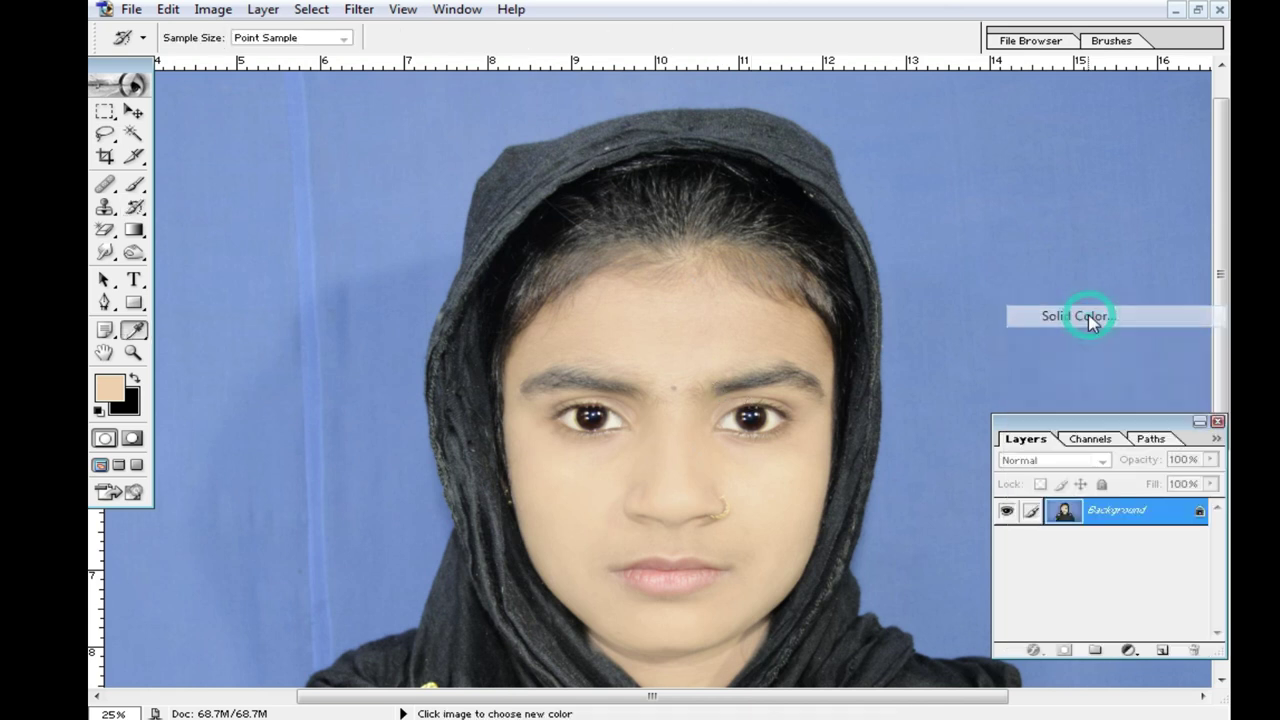
{"action": "left_click", "coordinate": [663, 492]}
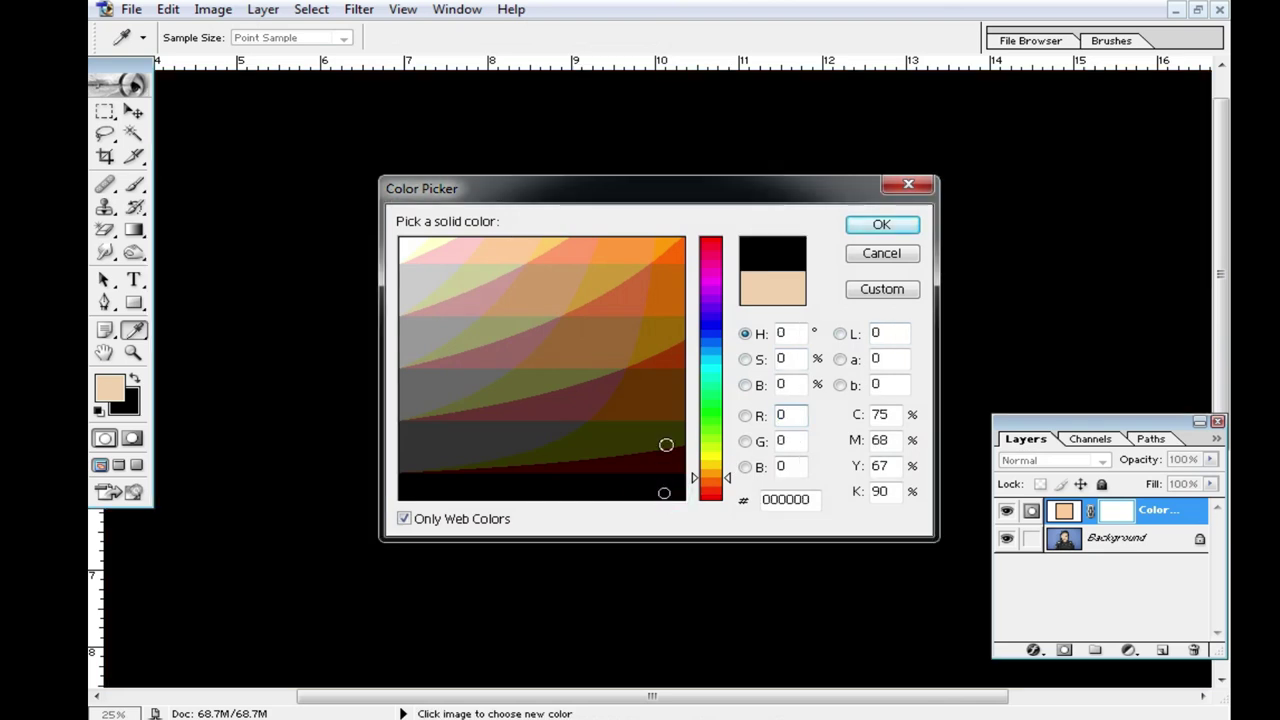
{"action": "left_click", "coordinate": [878, 224]}
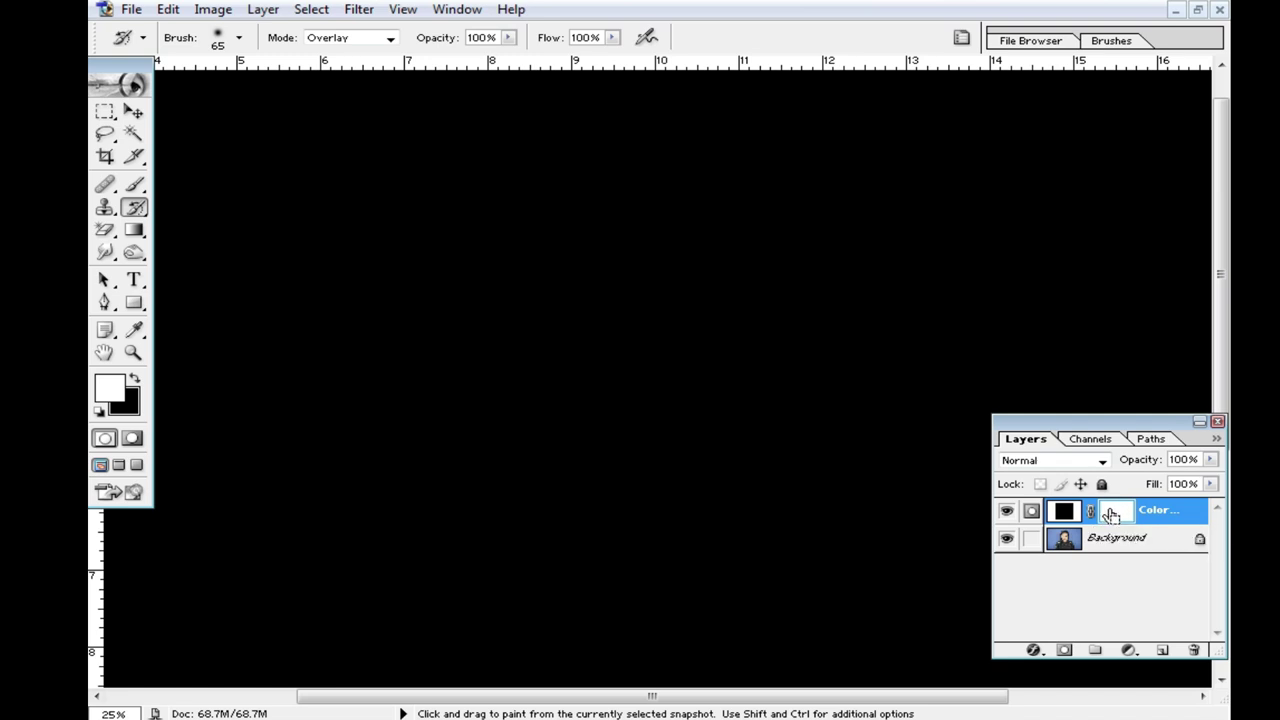
Step: Invert the fill's mask and paint the hairline back in with a 135 px, 32% brush
{"action": "key", "text": "ctrl+i"}
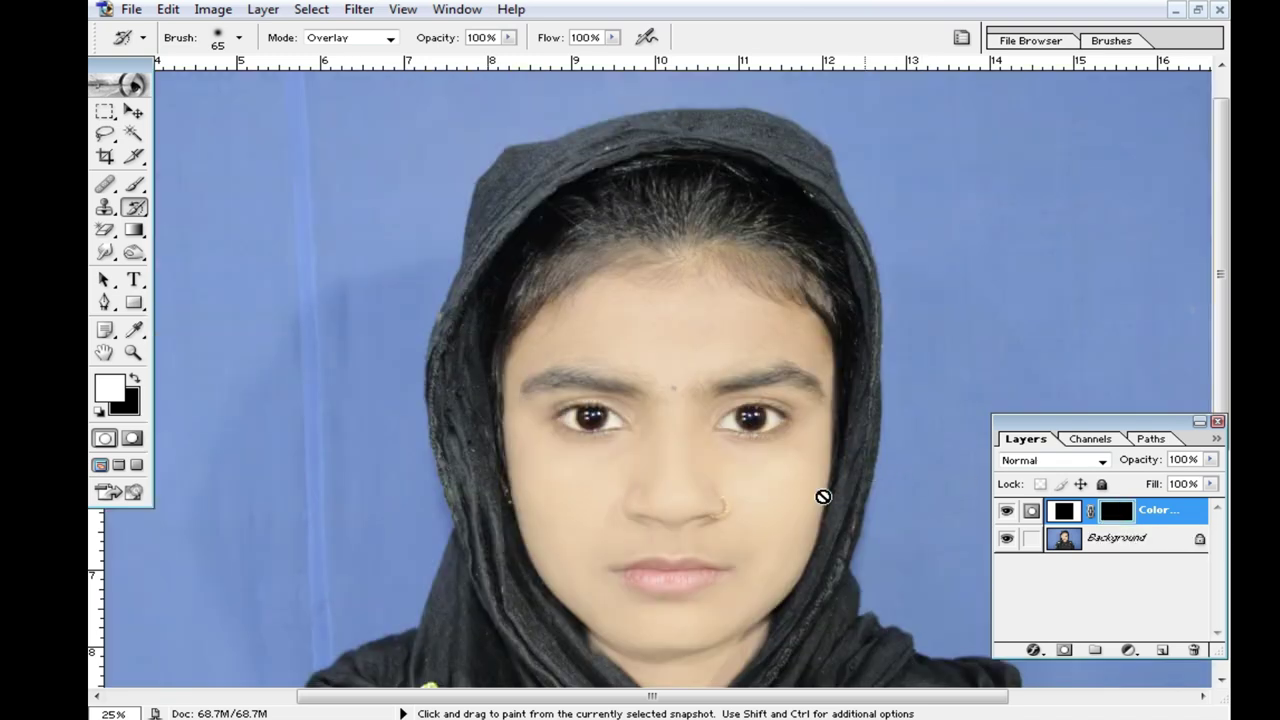
{"action": "left_click", "coordinate": [135, 184]}
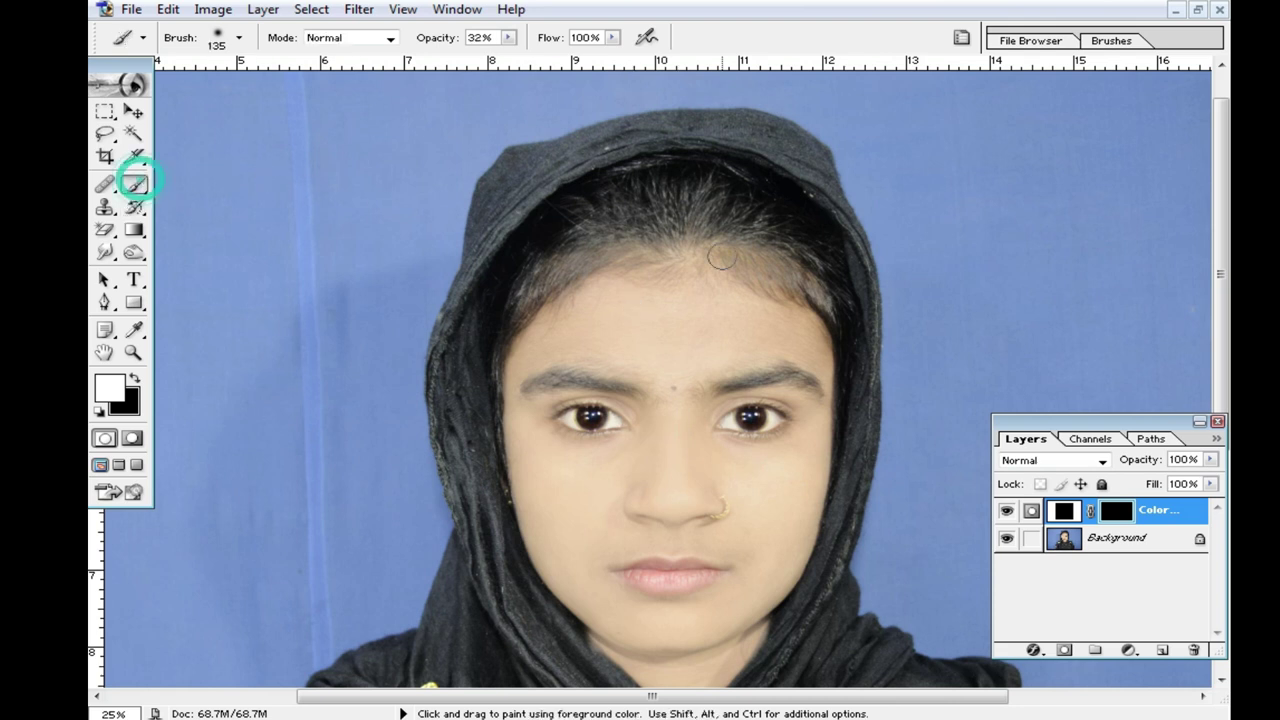
{"action": "left_click", "coordinate": [677, 282], "text": "ctrl"}
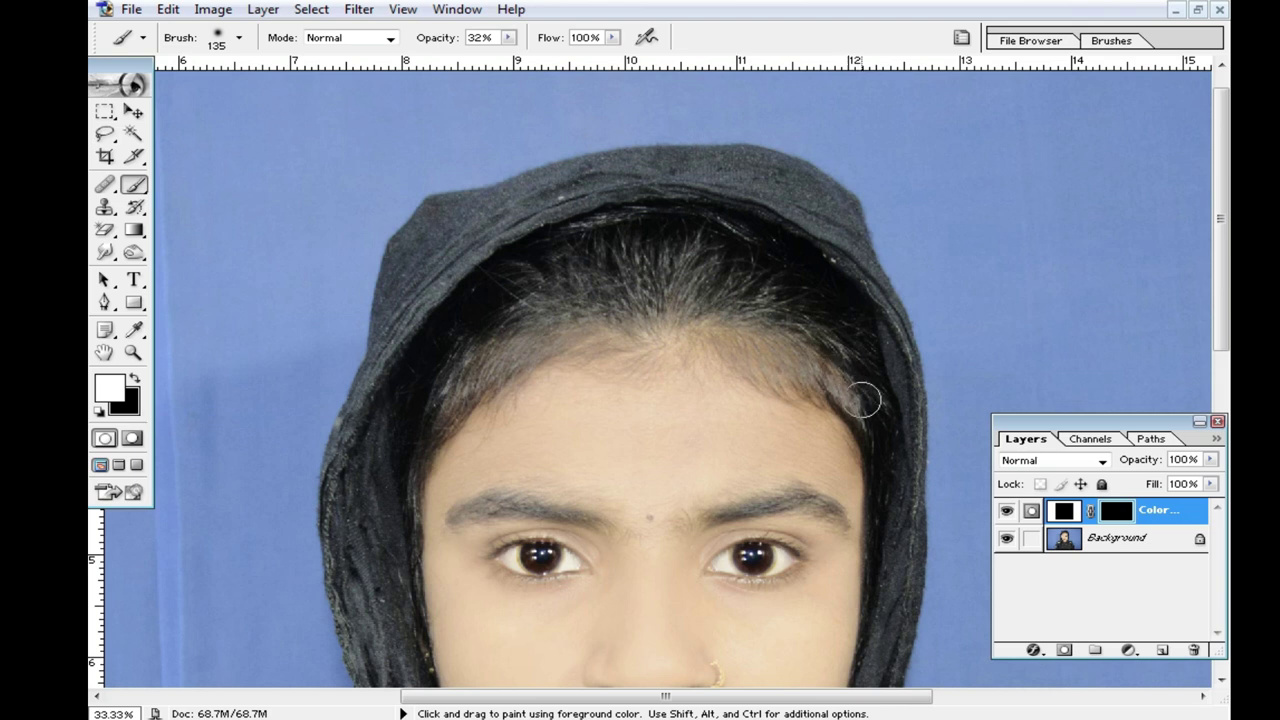
{"action": "mouse_move", "coordinate": [857, 400]}
{"action": "left_mouse_down"}
{"action": "mouse_move", "coordinate": [851, 369]}
{"action": "mouse_move", "coordinate": [760, 254]}
{"action": "mouse_move", "coordinate": [484, 369]}
{"action": "left_mouse_up"}
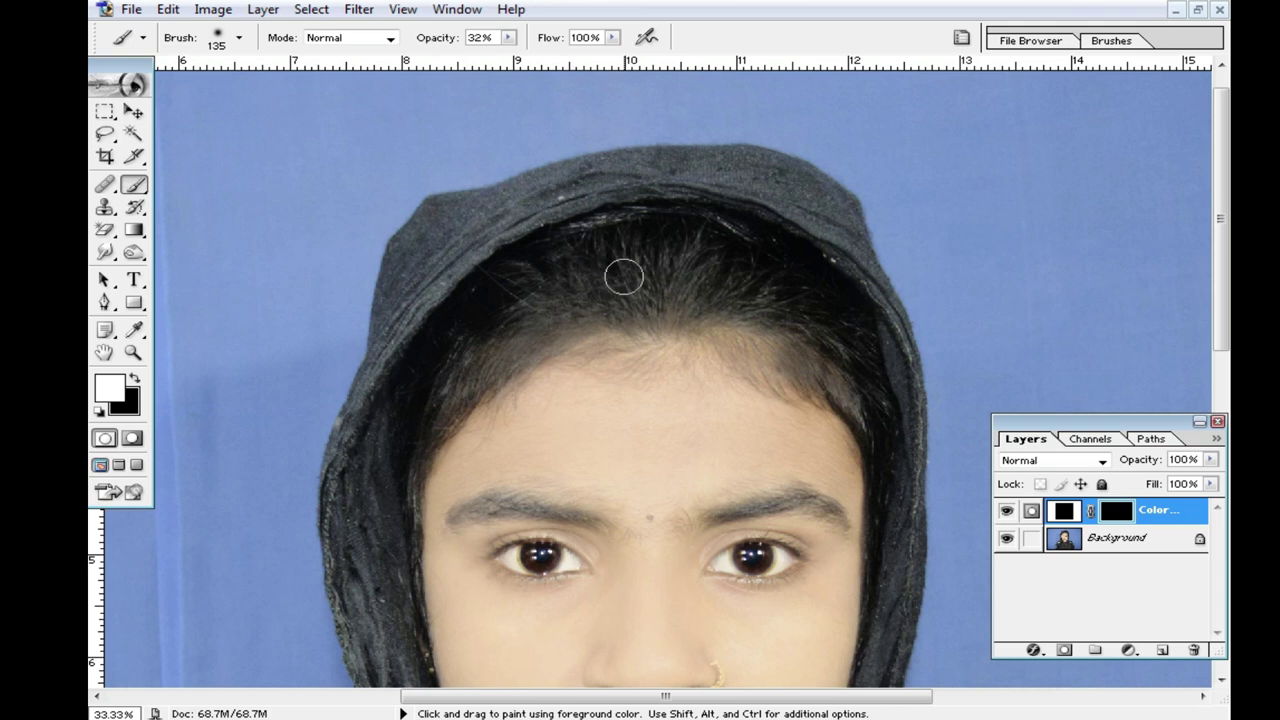
{"action": "left_click_drag", "start_coordinate": [673, 314], "coordinate": [872, 400]}
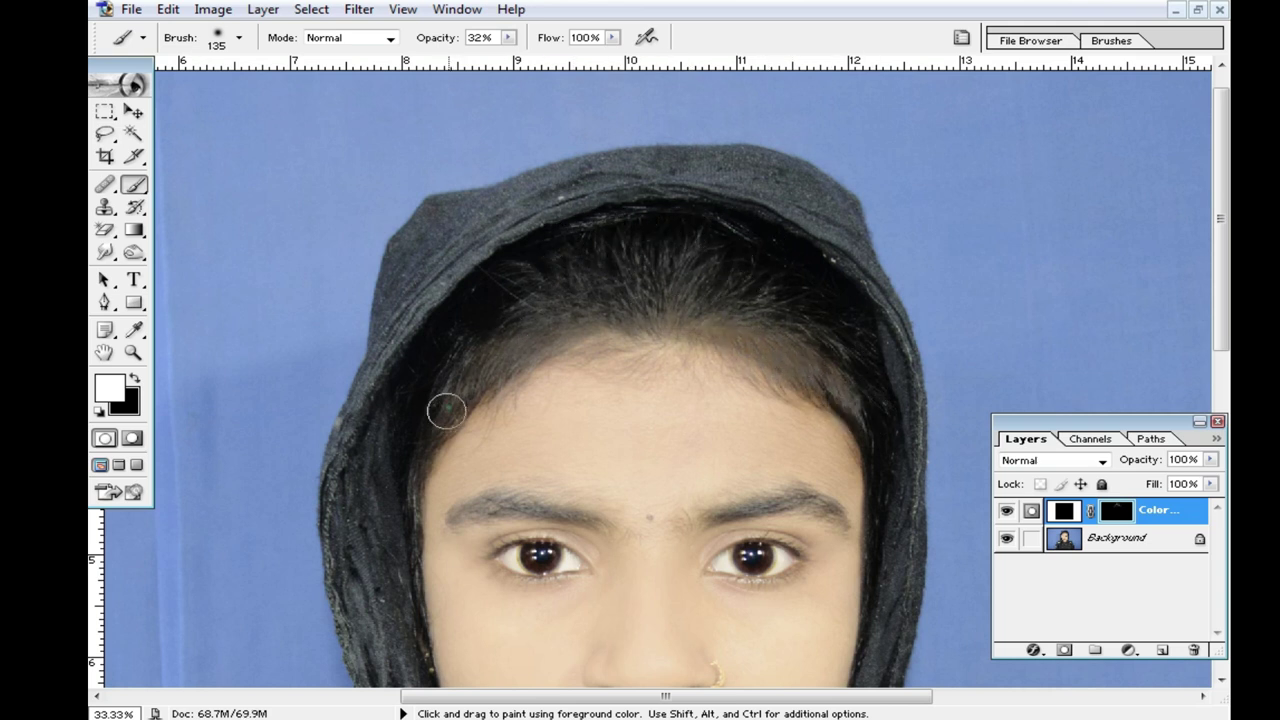
{"action": "left_click_drag", "start_coordinate": [443, 406], "coordinate": [640, 257]}
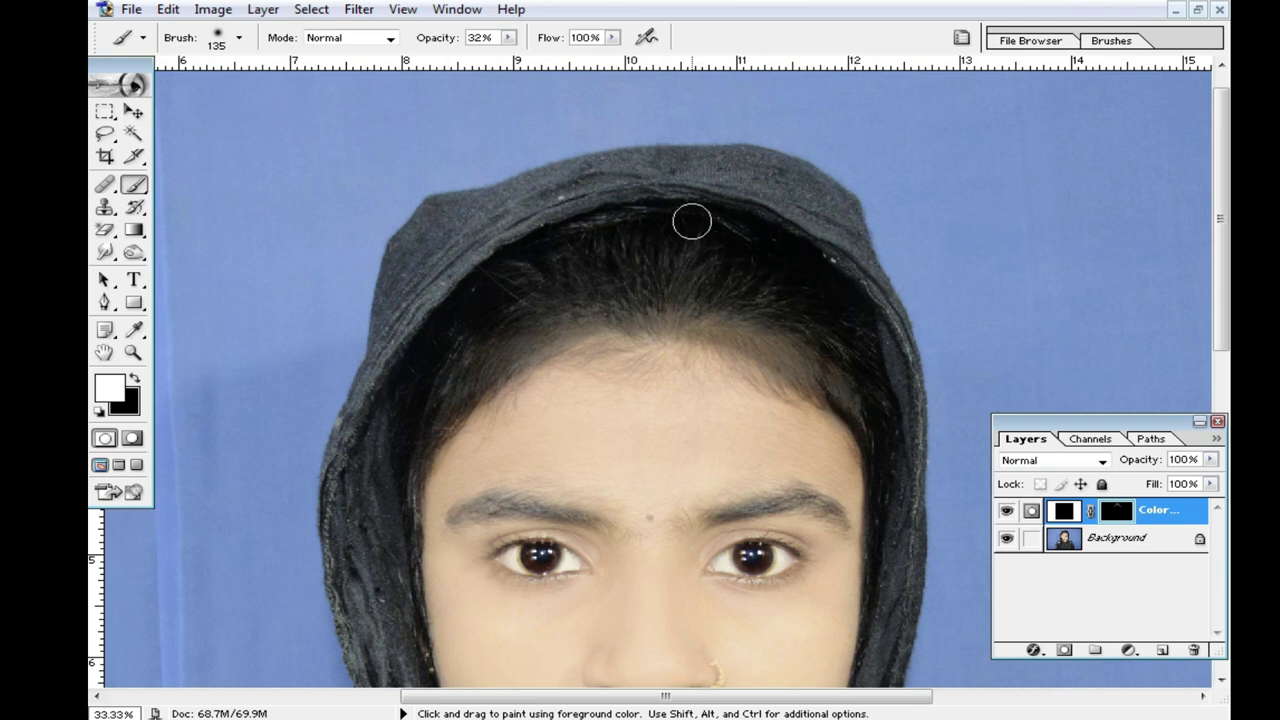
{"action": "left_click", "coordinate": [786, 355], "text": "alt"}
{"action": "left_click", "coordinate": [735, 355], "text": "alt"}
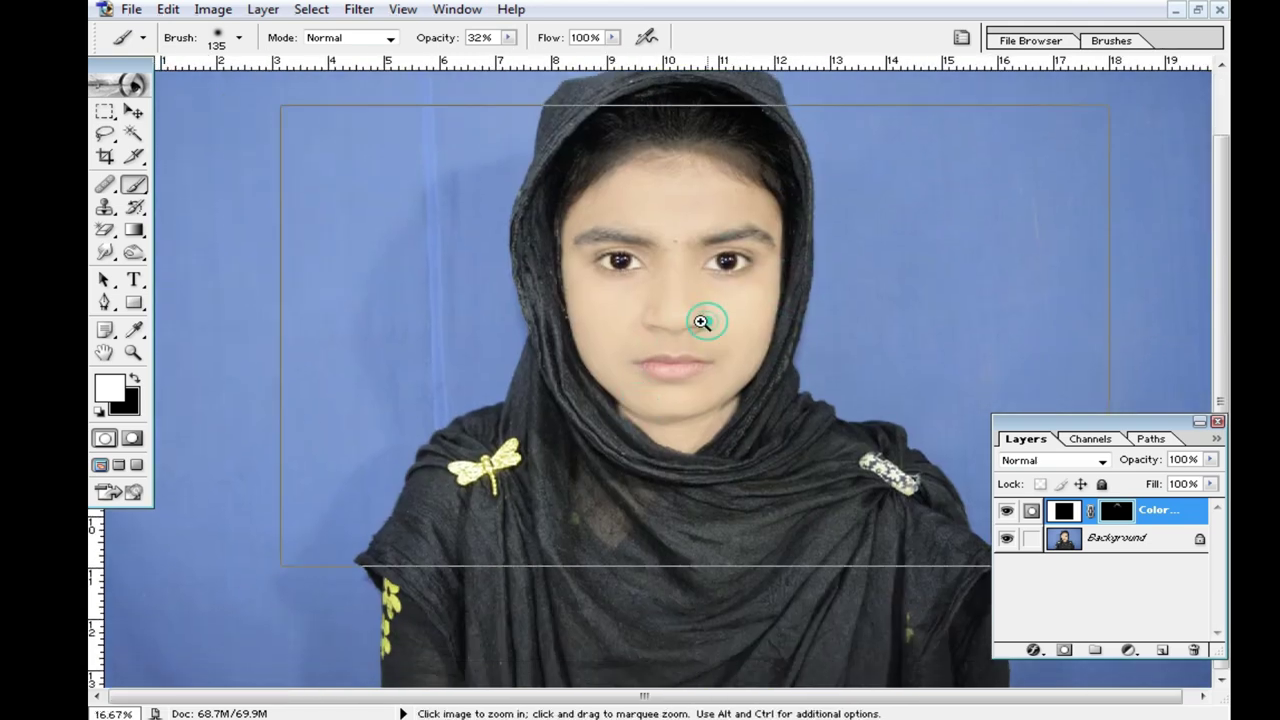
Step: Paint along both eyebrows on the fill mask with a 59 px brush at 13% opacity
{"action": "left_click", "coordinate": [703, 320], "text": "ctrl"}
{"action": "left_click", "coordinate": [660, 357], "text": "ctrl"}
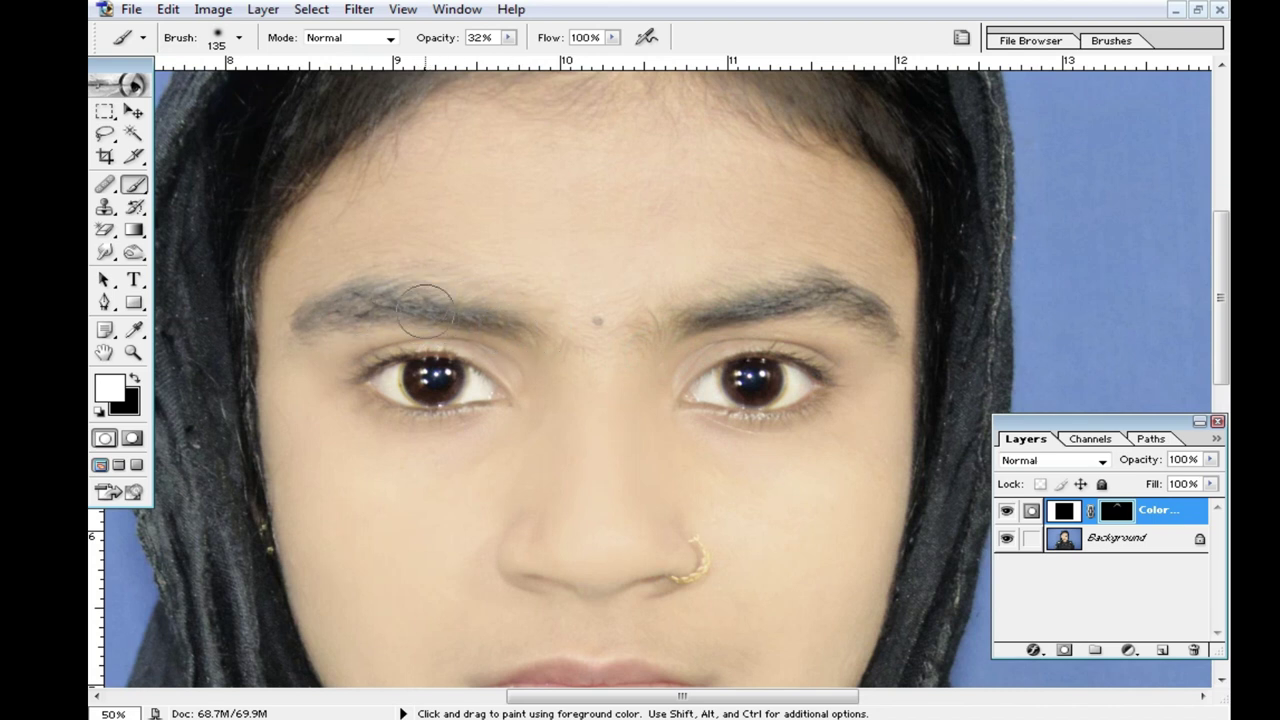
{"action": "right_click", "coordinate": [592, 318]}
{"action": "left_click", "coordinate": [685, 353]}
{"action": "left_click", "coordinate": [508, 37]}
{"action": "left_click_drag", "start_coordinate": [508, 57], "coordinate": [488, 57]}
{"action": "mouse_move", "coordinate": [694, 314]}
{"action": "left_mouse_down"}
{"action": "mouse_move", "coordinate": [876, 326]}
{"action": "mouse_move", "coordinate": [637, 327]}
{"action": "left_mouse_up"}
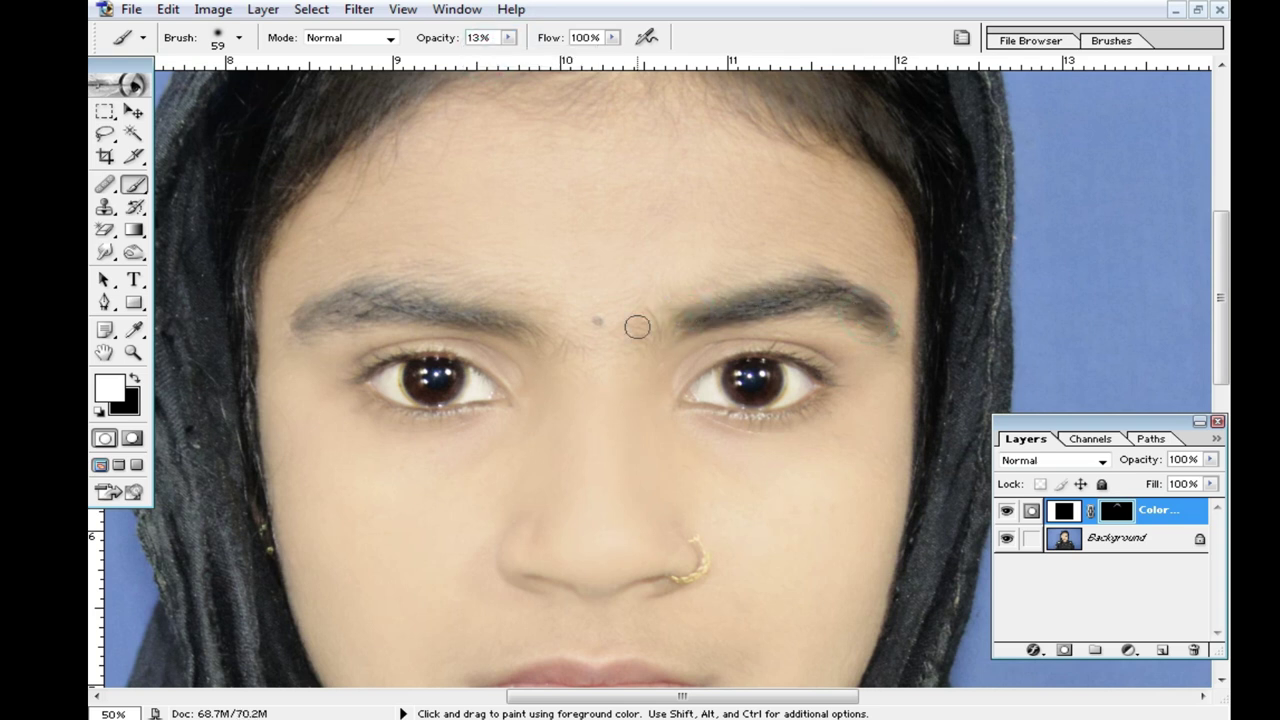
{"action": "left_click_drag", "start_coordinate": [519, 328], "coordinate": [314, 327]}
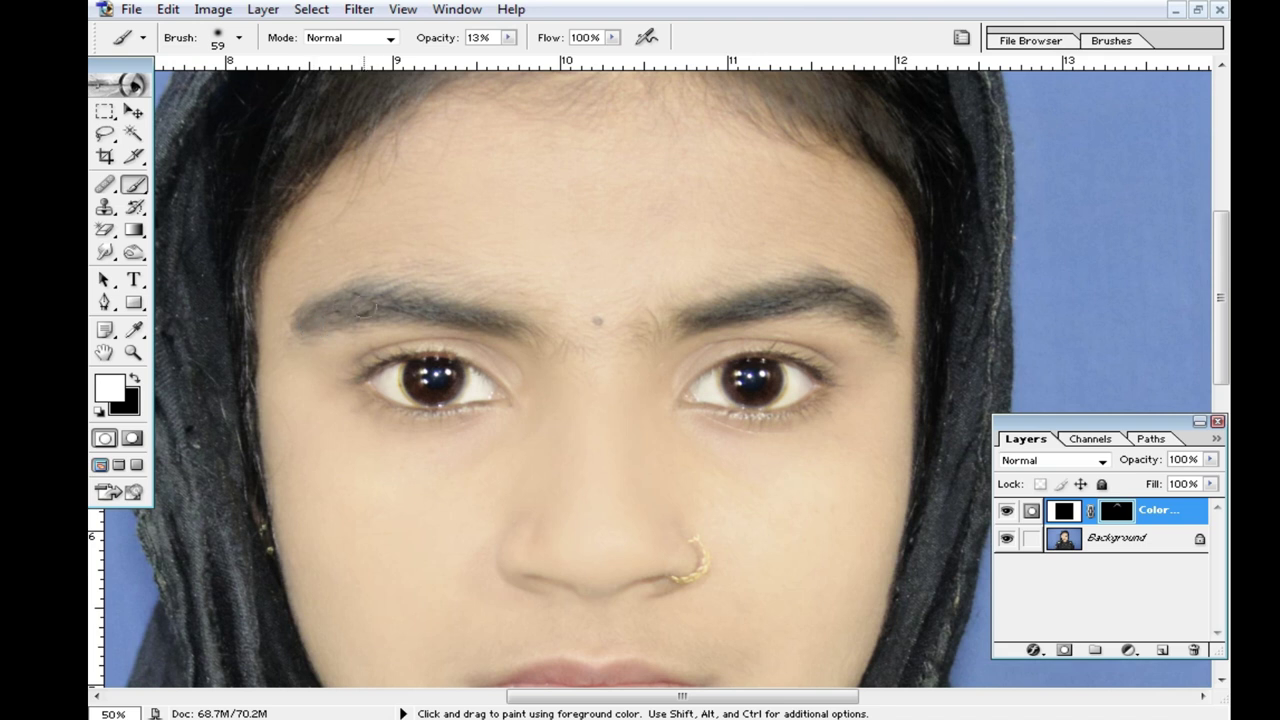
{"action": "left_click", "coordinate": [705, 400], "text": "alt"}
{"action": "mouse_move", "coordinate": [609, 429]}
{"action": "left_mouse_down"}
{"action": "mouse_move", "coordinate": [789, 363]}
{"action": "mouse_move", "coordinate": [637, 420]}
{"action": "left_mouse_up"}
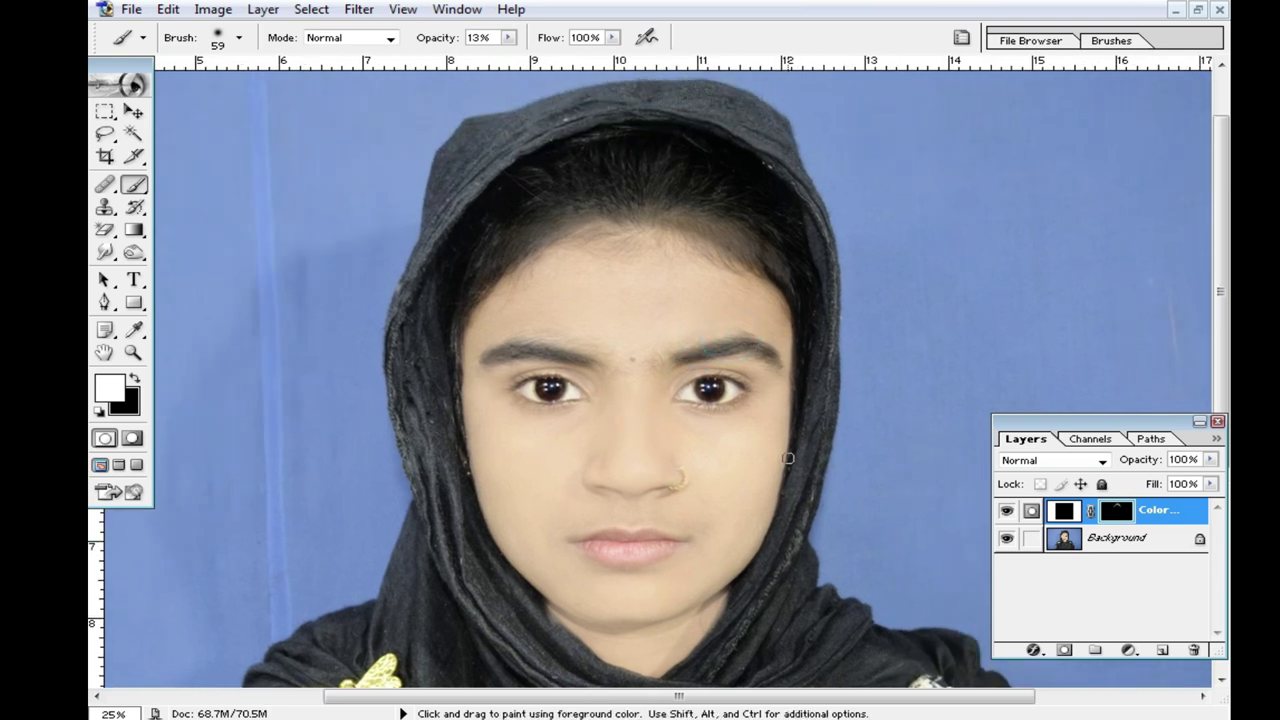
Step: Flatten the image, duplicate it to Layer 1, and add an inverted black Solid Color fill
{"action": "key", "text": "ctrl+shift+e"}
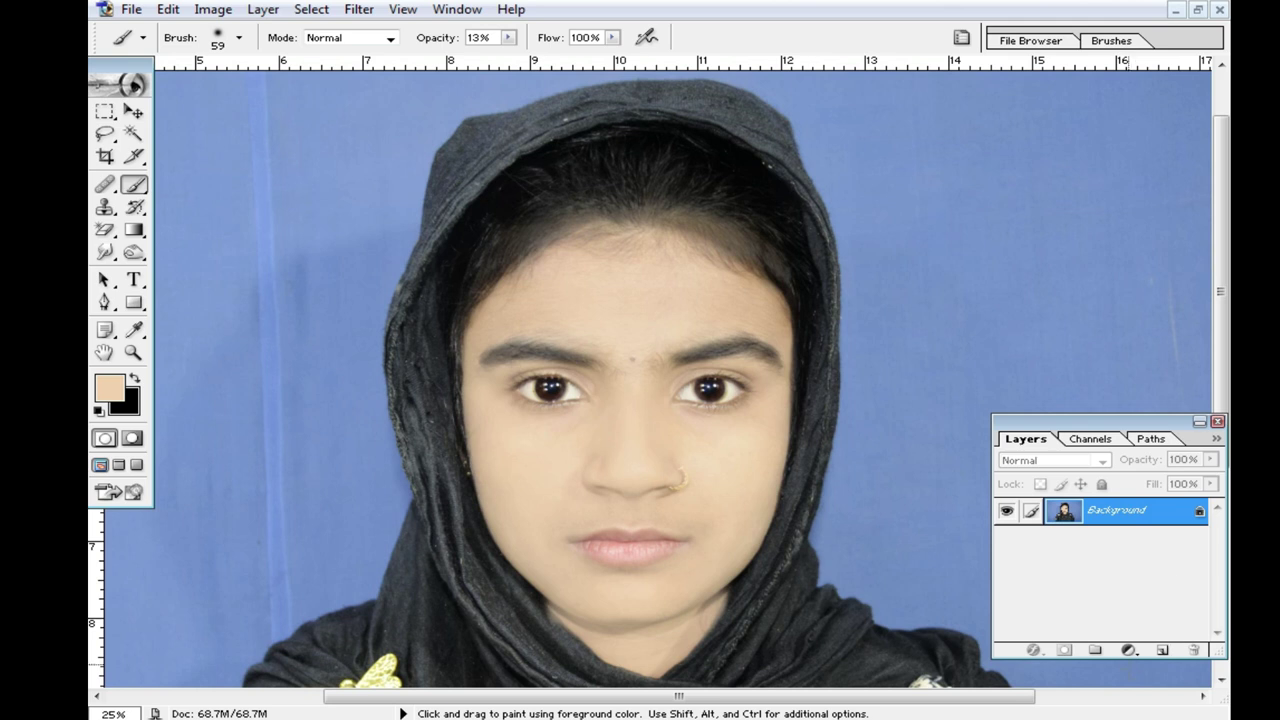
{"action": "key", "text": "ctrl+j"}
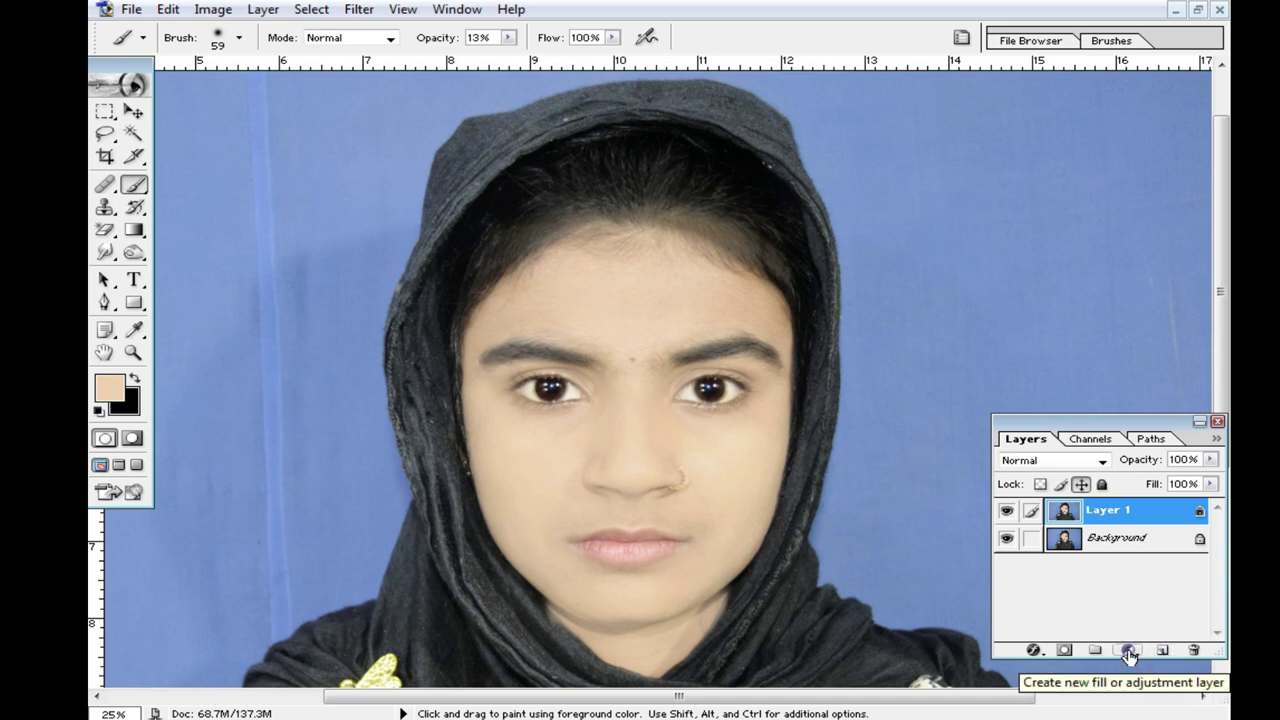
{"action": "left_click", "coordinate": [1133, 652]}
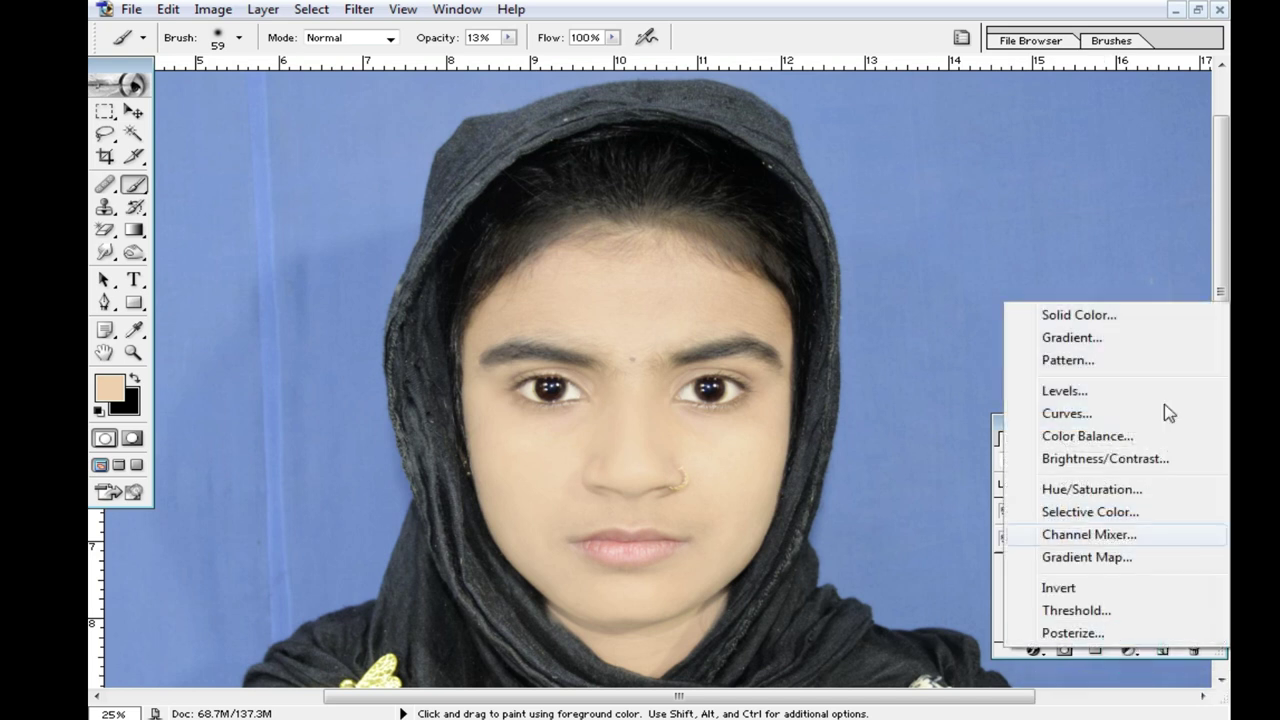
{"action": "left_click", "coordinate": [1079, 315]}
{"action": "left_click", "coordinate": [647, 492]}
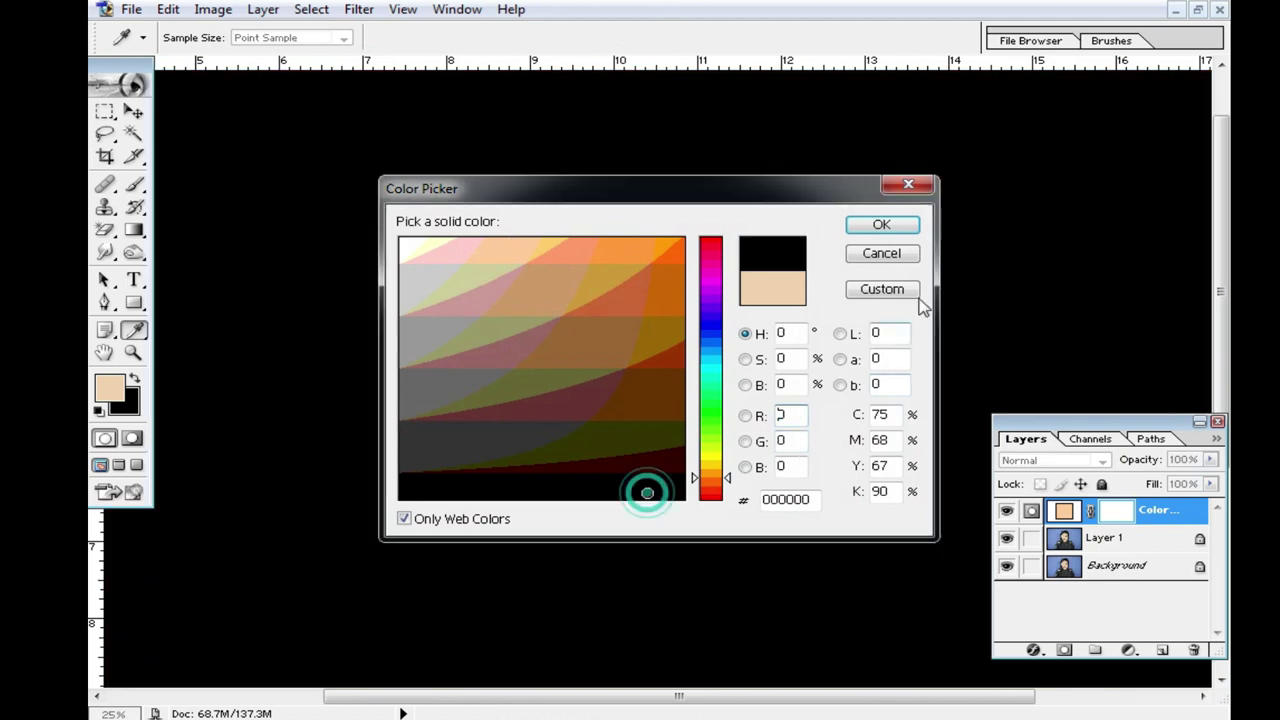
{"action": "left_click", "coordinate": [895, 229]}
{"action": "key", "text": "b"}
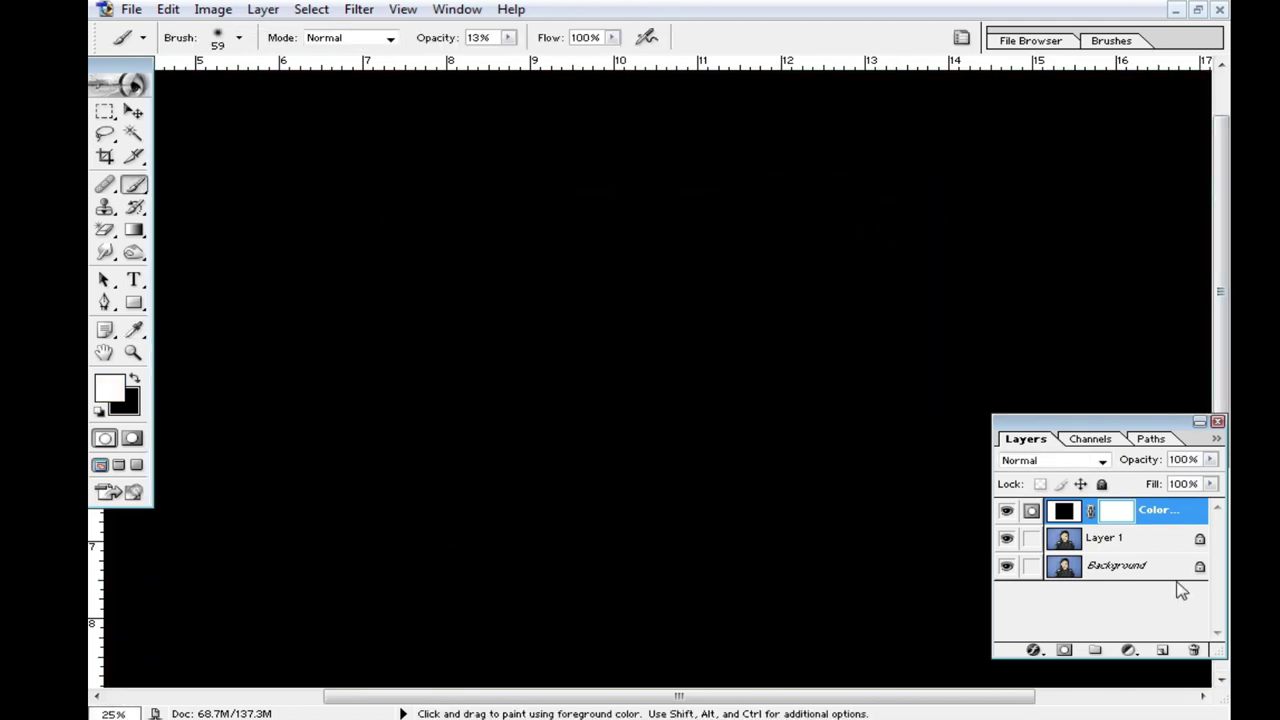
{"action": "key", "text": "ctrl+i"}
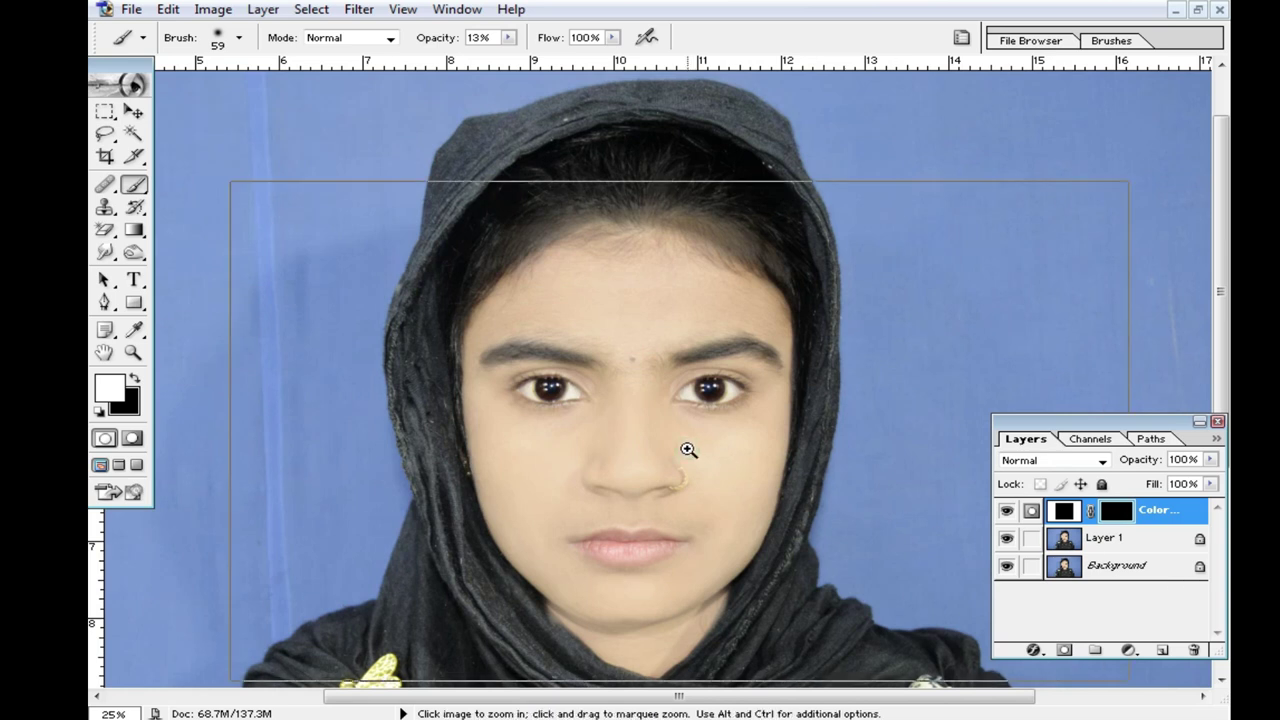
Step: Zoom to 100% on the eyes and set the brush to 14 px at about 34% opacity
{"action": "left_click", "coordinate": [686, 449]}
{"action": "left_click", "coordinate": [623, 171]}
{"action": "left_click", "coordinate": [642, 282]}
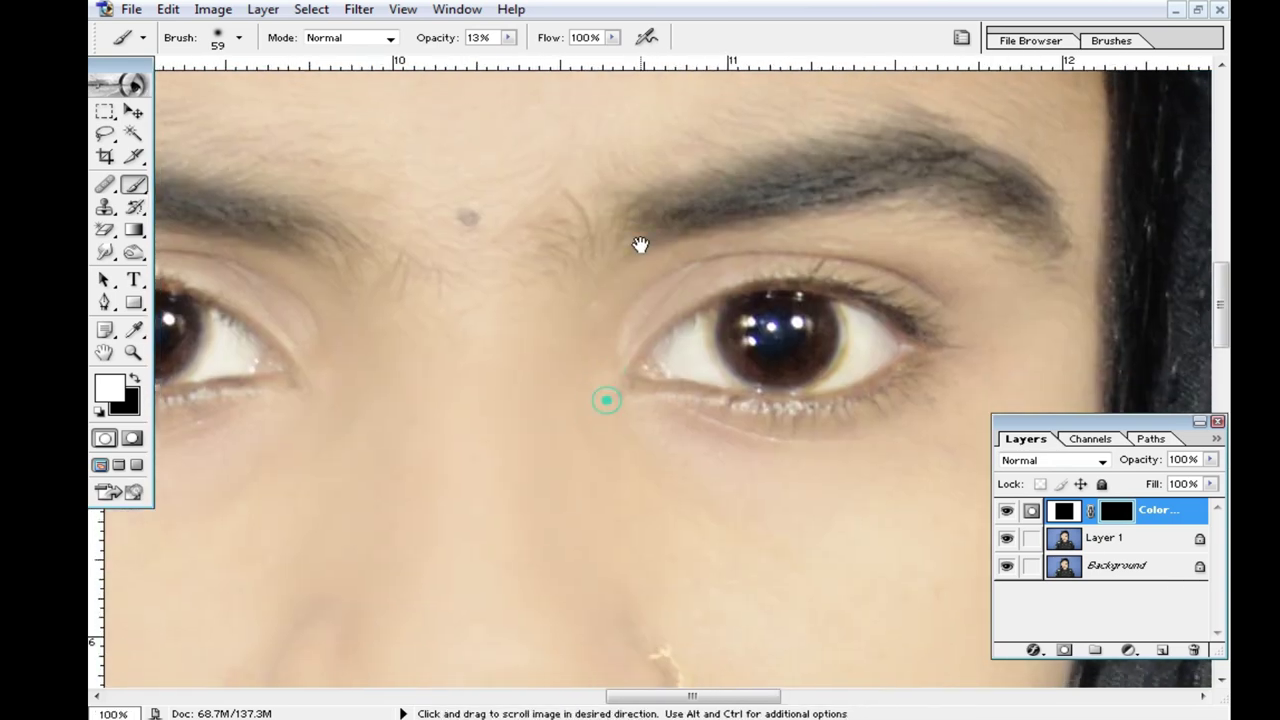
{"action": "left_click_drag", "start_coordinate": [606, 400], "coordinate": [671, 271]}
{"action": "left_click_drag", "start_coordinate": [794, 349], "coordinate": [822, 331]}
{"action": "right_click", "coordinate": [821, 331]}
{"action": "left_click_drag", "start_coordinate": [930, 367], "coordinate": [870, 368]}
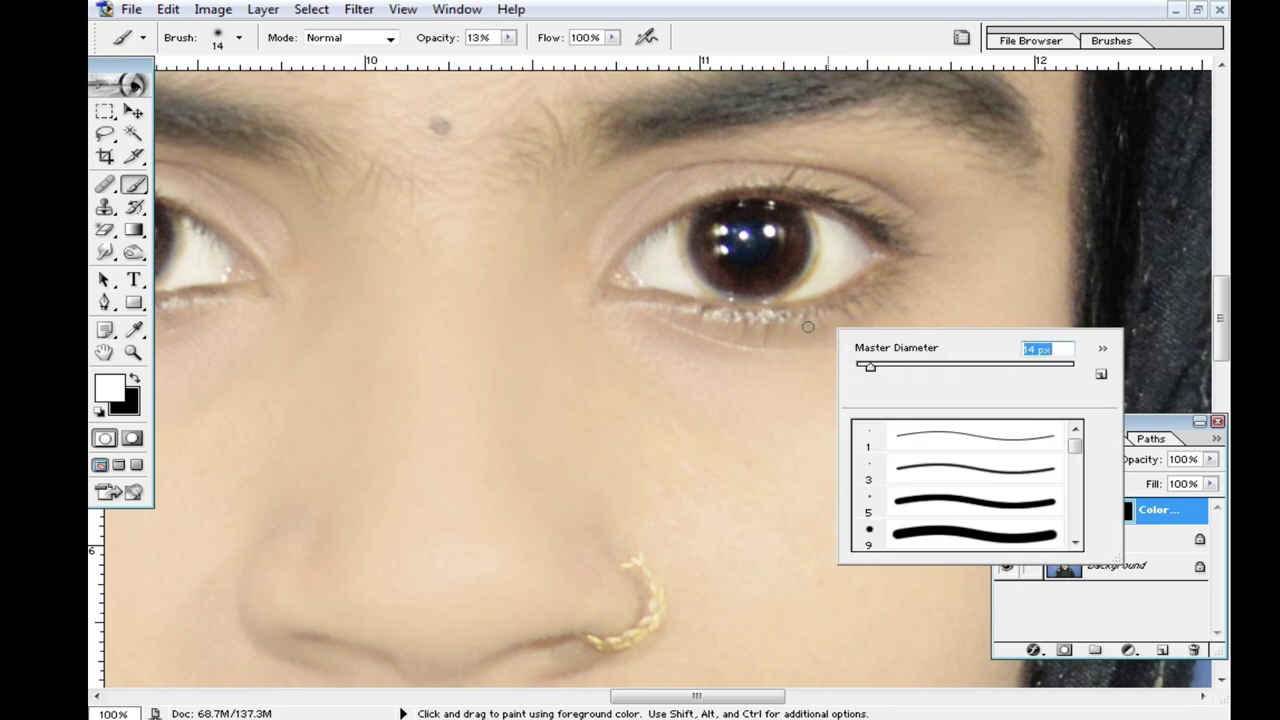
{"action": "key", "text": "Return"}
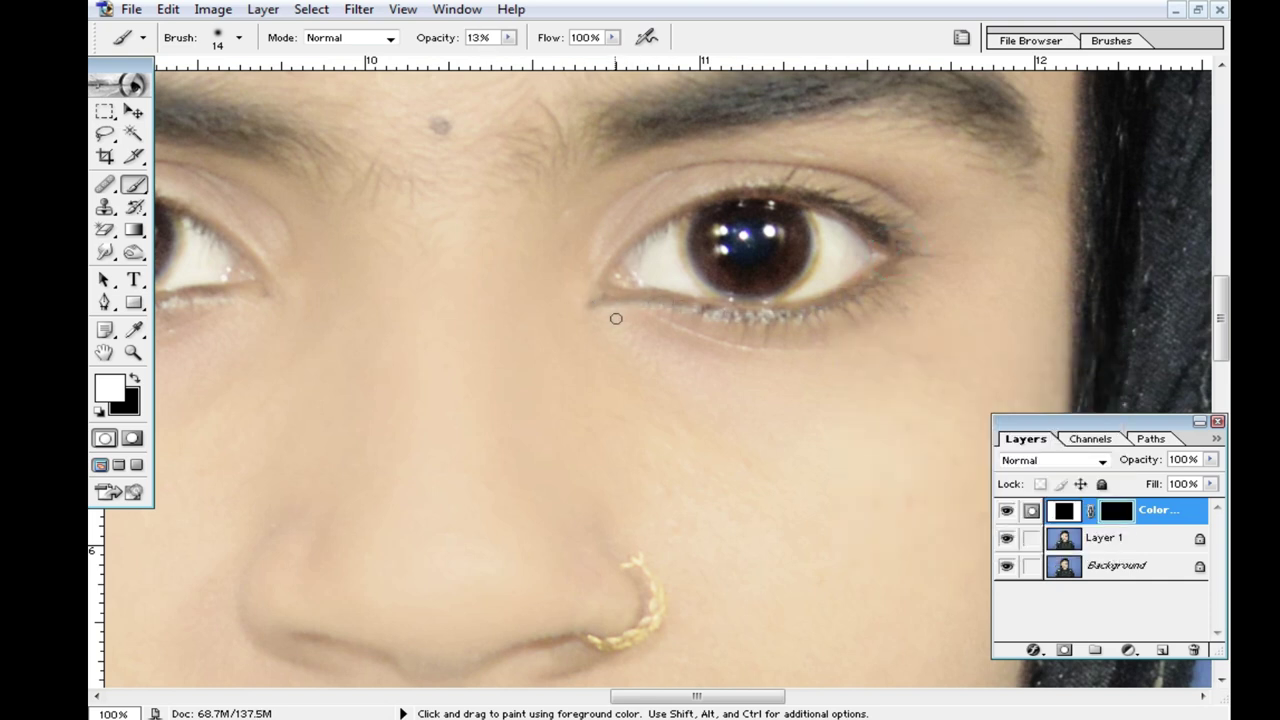
{"action": "key", "text": "ctrl+z"}
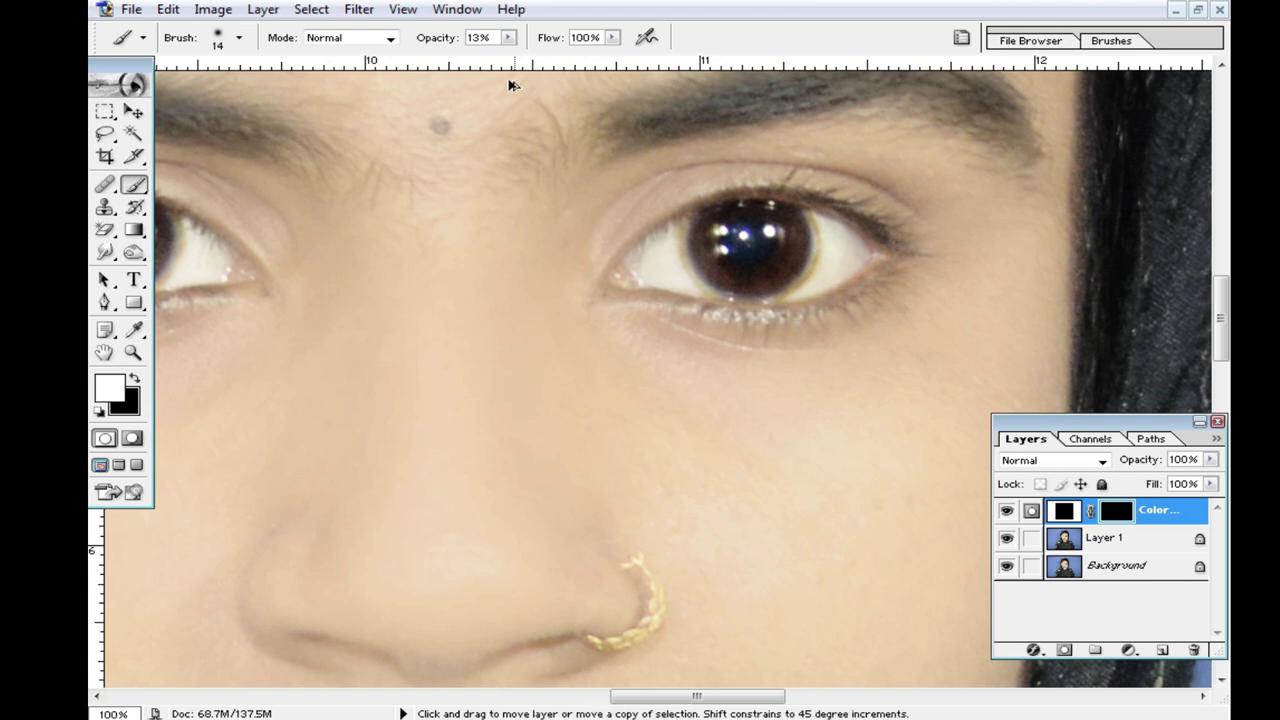
{"action": "left_click", "coordinate": [508, 37]}
{"action": "left_click_drag", "start_coordinate": [517, 62], "coordinate": [527, 72]}
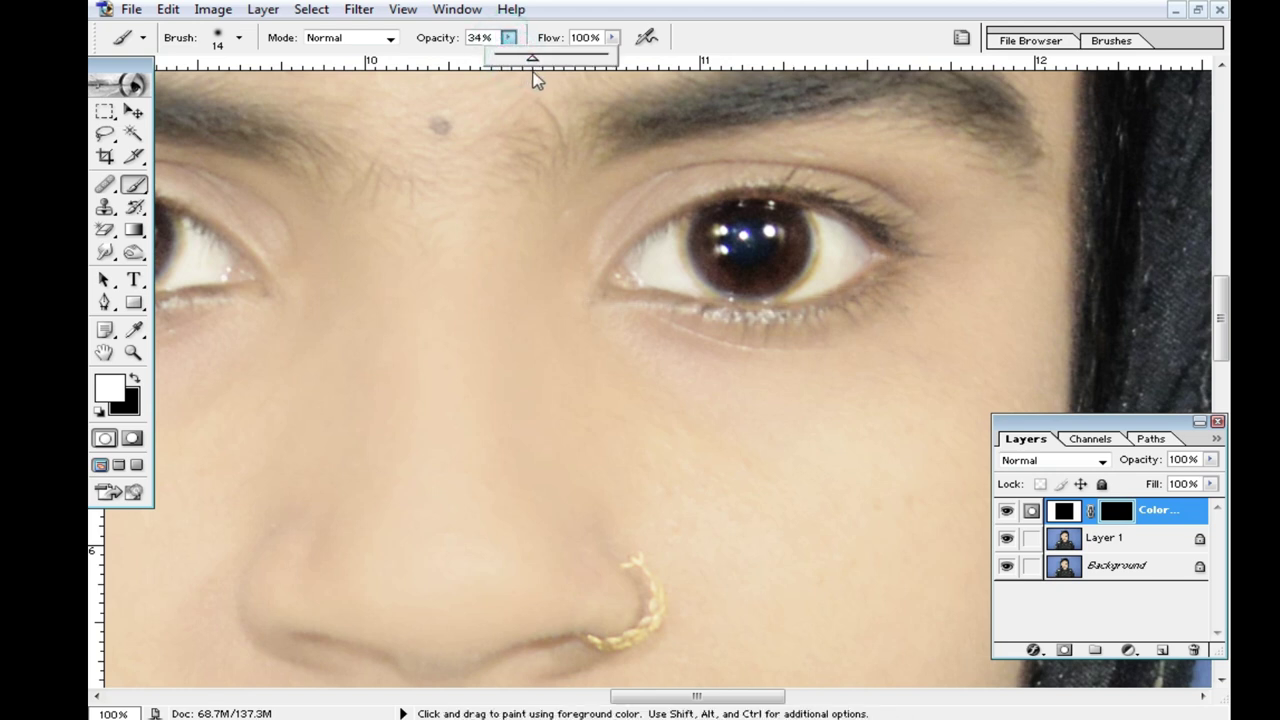
Step: Paint thin dark liner along the lids and corners of both eyes on the fill mask
{"action": "mouse_move", "coordinate": [597, 296]}
{"action": "left_mouse_down"}
{"action": "mouse_move", "coordinate": [788, 310]}
{"action": "mouse_move", "coordinate": [890, 266]}
{"action": "left_mouse_up"}
{"action": "left_click", "coordinate": [591, 298]}
{"action": "mouse_move", "coordinate": [597, 296]}
{"action": "left_mouse_down"}
{"action": "mouse_move", "coordinate": [684, 212]}
{"action": "mouse_move", "coordinate": [744, 192]}
{"action": "mouse_move", "coordinate": [811, 195]}
{"action": "left_mouse_up"}
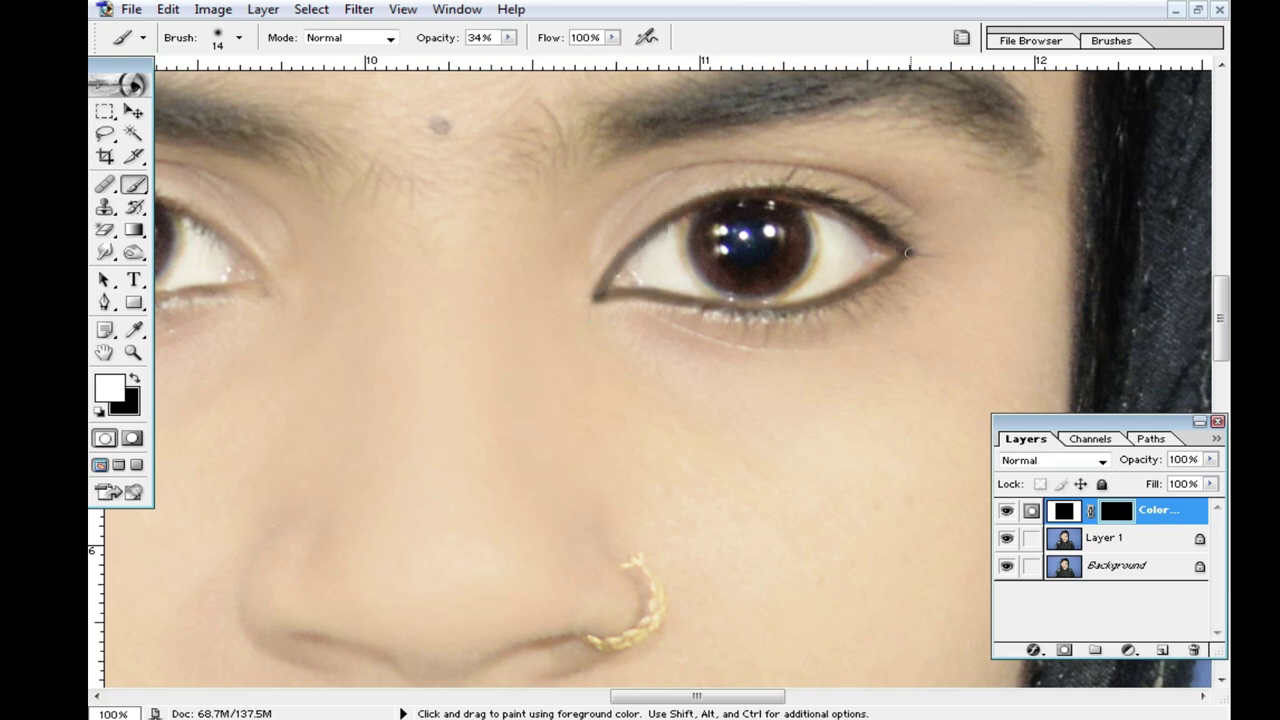
{"action": "mouse_move", "coordinate": [423, 349]}
{"action": "left_mouse_down"}
{"action": "mouse_move", "coordinate": [743, 357]}
{"action": "mouse_move", "coordinate": [493, 360]}
{"action": "mouse_move", "coordinate": [434, 335]}
{"action": "left_mouse_up"}
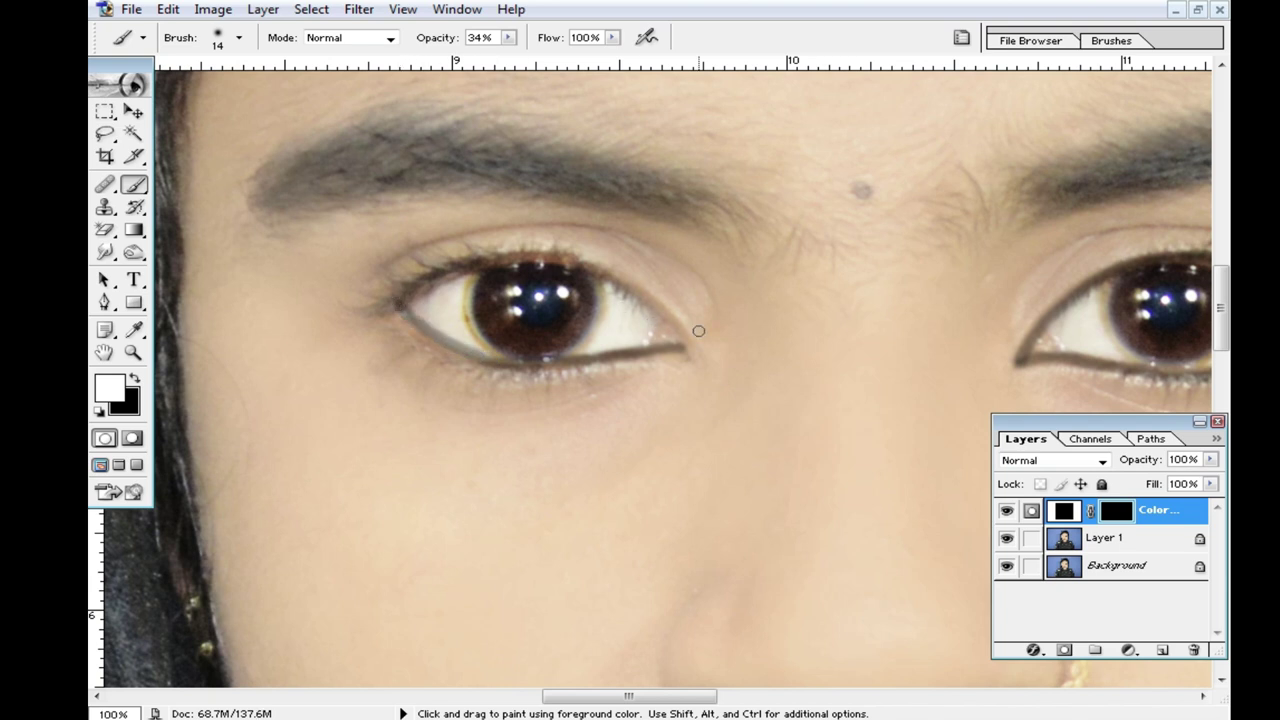
{"action": "mouse_move", "coordinate": [687, 343]}
{"action": "left_mouse_down"}
{"action": "mouse_move", "coordinate": [615, 278]}
{"action": "mouse_move", "coordinate": [565, 260]}
{"action": "mouse_move", "coordinate": [445, 268]}
{"action": "mouse_move", "coordinate": [396, 300]}
{"action": "left_mouse_up"}
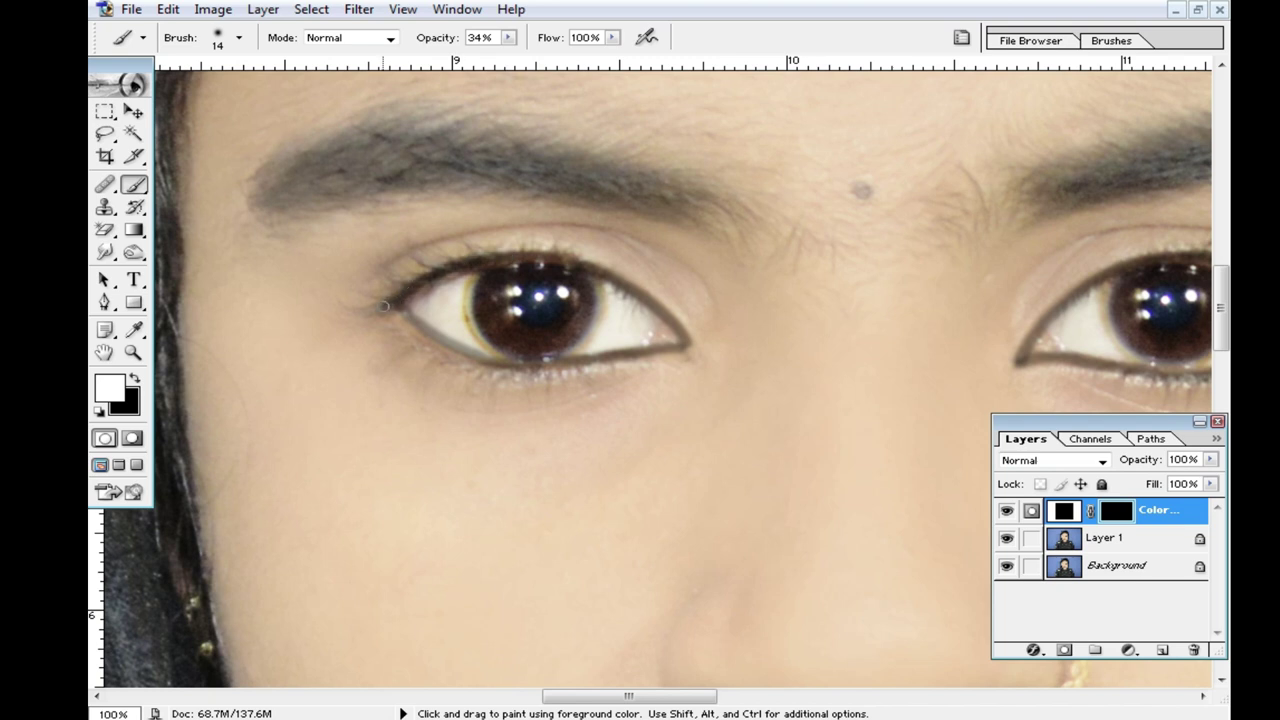
{"action": "left_click", "coordinate": [686, 346]}
{"action": "left_click_drag", "start_coordinate": [690, 346], "coordinate": [680, 348]}
{"action": "left_click", "coordinate": [634, 414], "text": "ctrl+alt"}
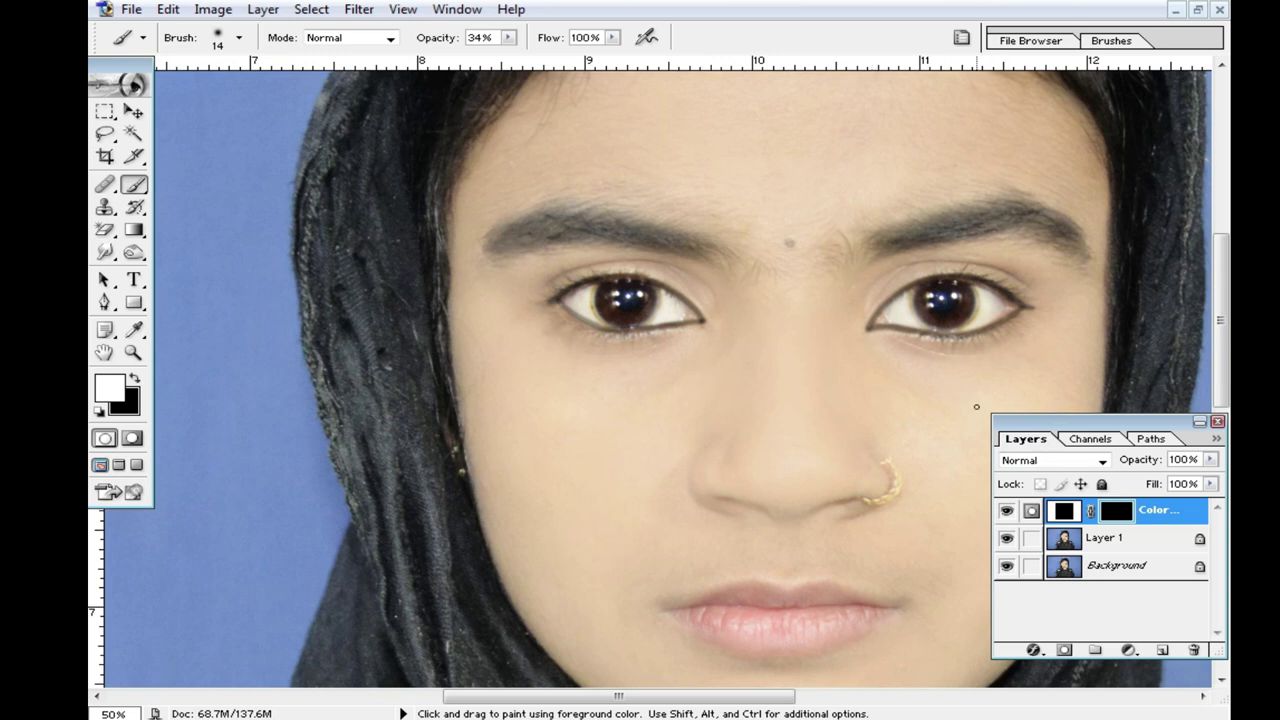
Step: Apply a first light Gaussian Blur to the eyeliner fill's mask
{"action": "left_click", "coordinate": [133, 111]}
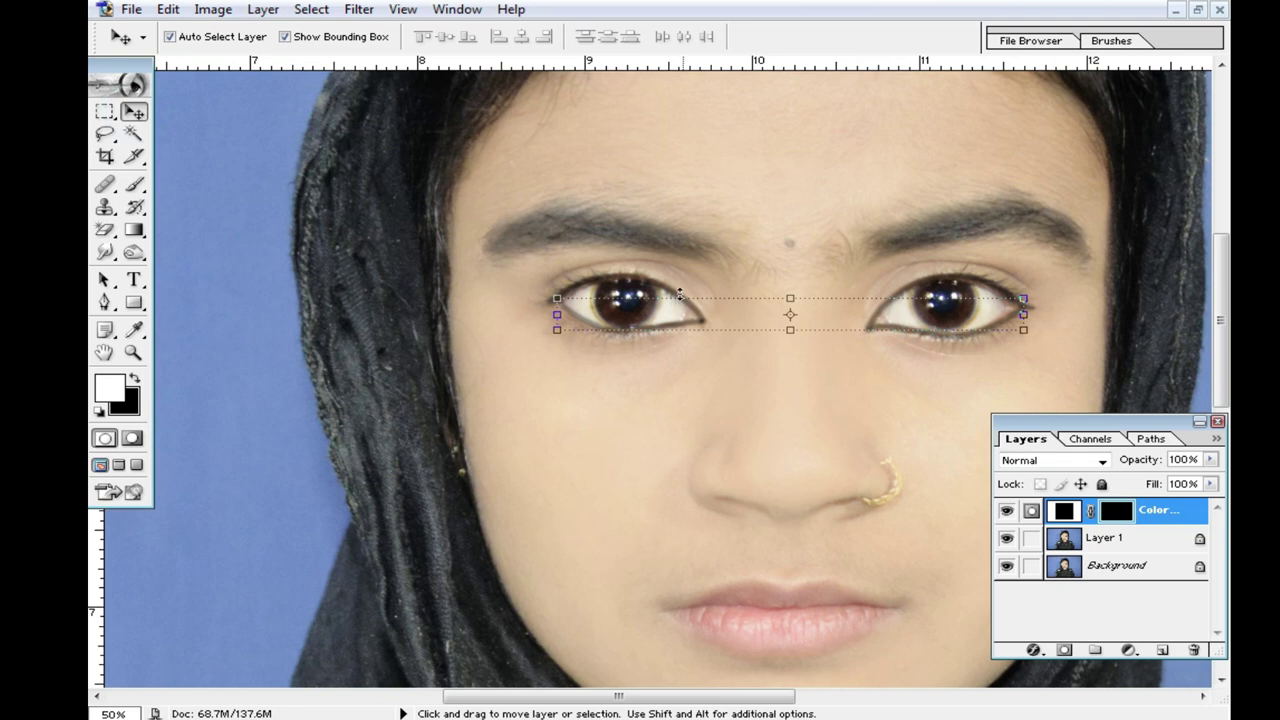
{"action": "left_click", "coordinate": [359, 12]}
{"action": "mouse_move", "coordinate": [403, 9]}
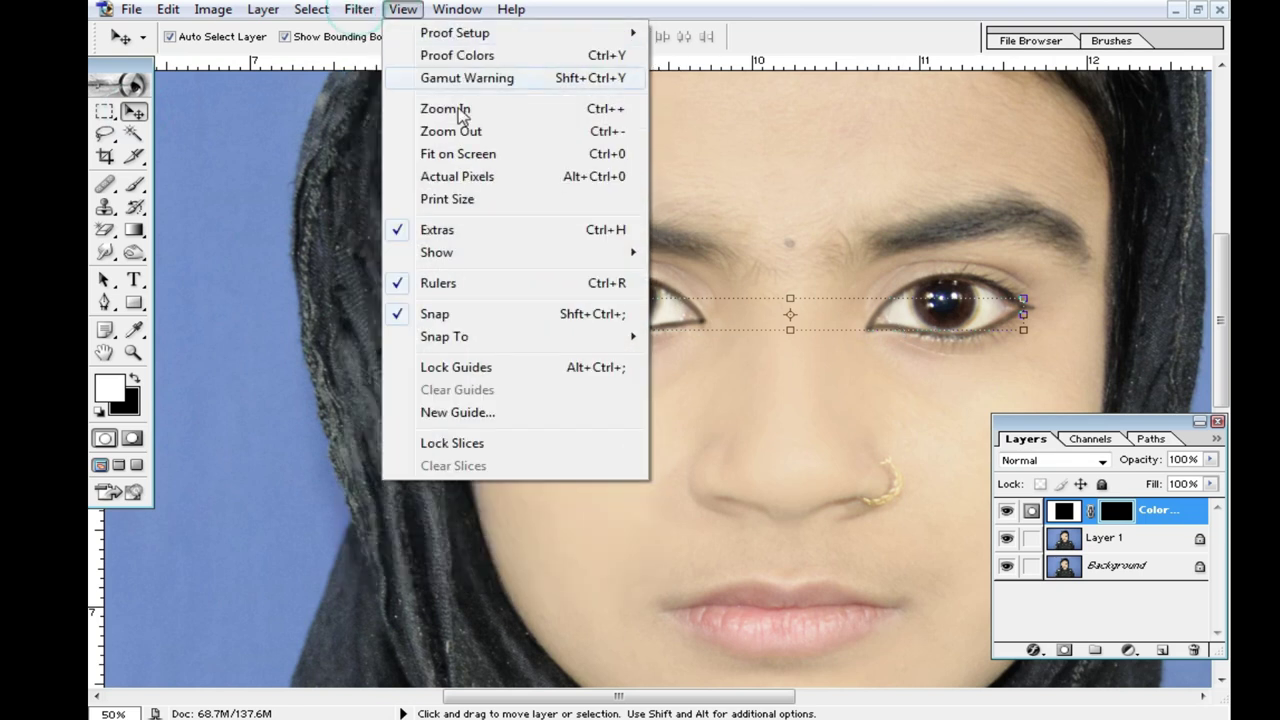
{"action": "left_click", "coordinate": [410, 160]}
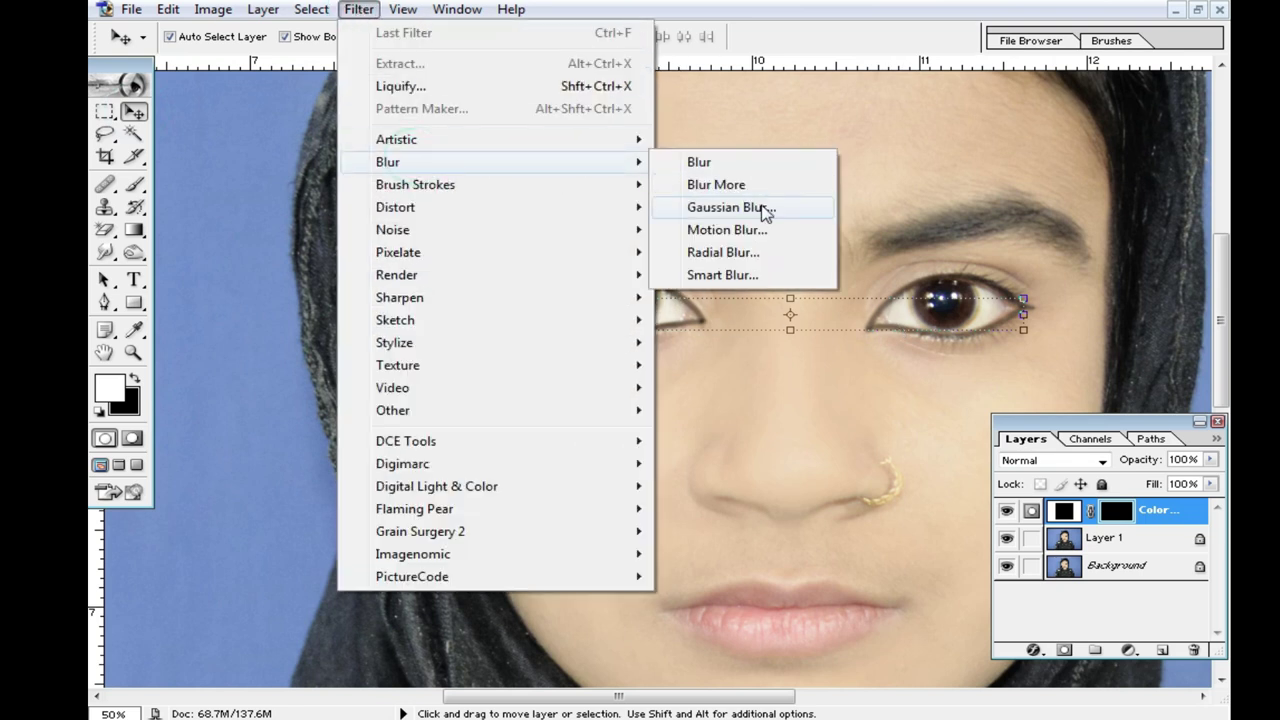
{"action": "left_click", "coordinate": [731, 207]}
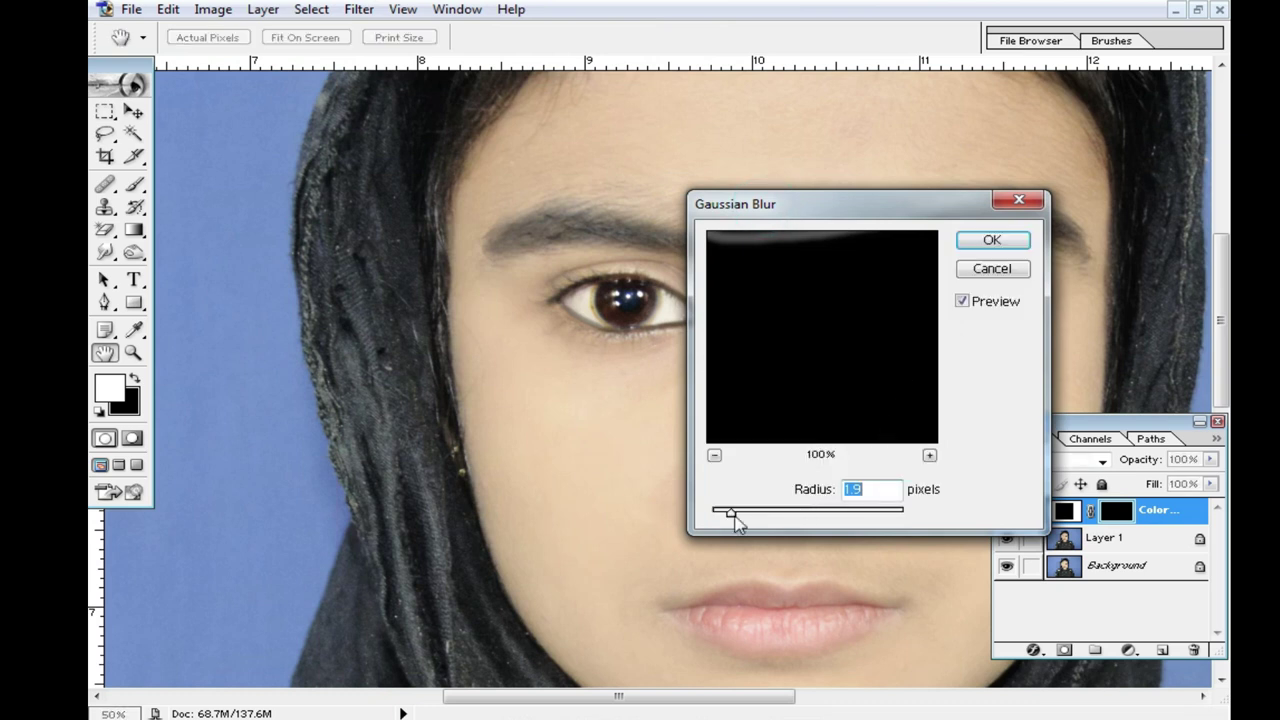
{"action": "left_click_drag", "start_coordinate": [733, 516], "coordinate": [740, 518]}
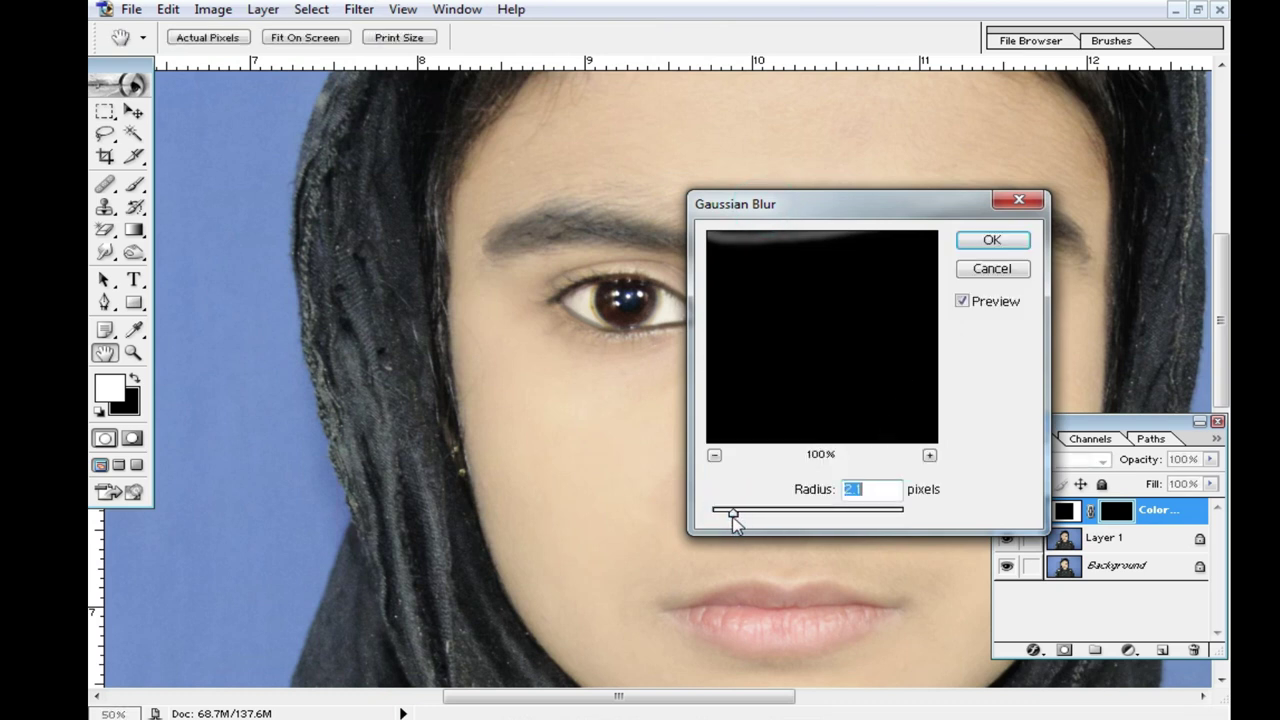
{"action": "left_click", "coordinate": [1000, 241]}
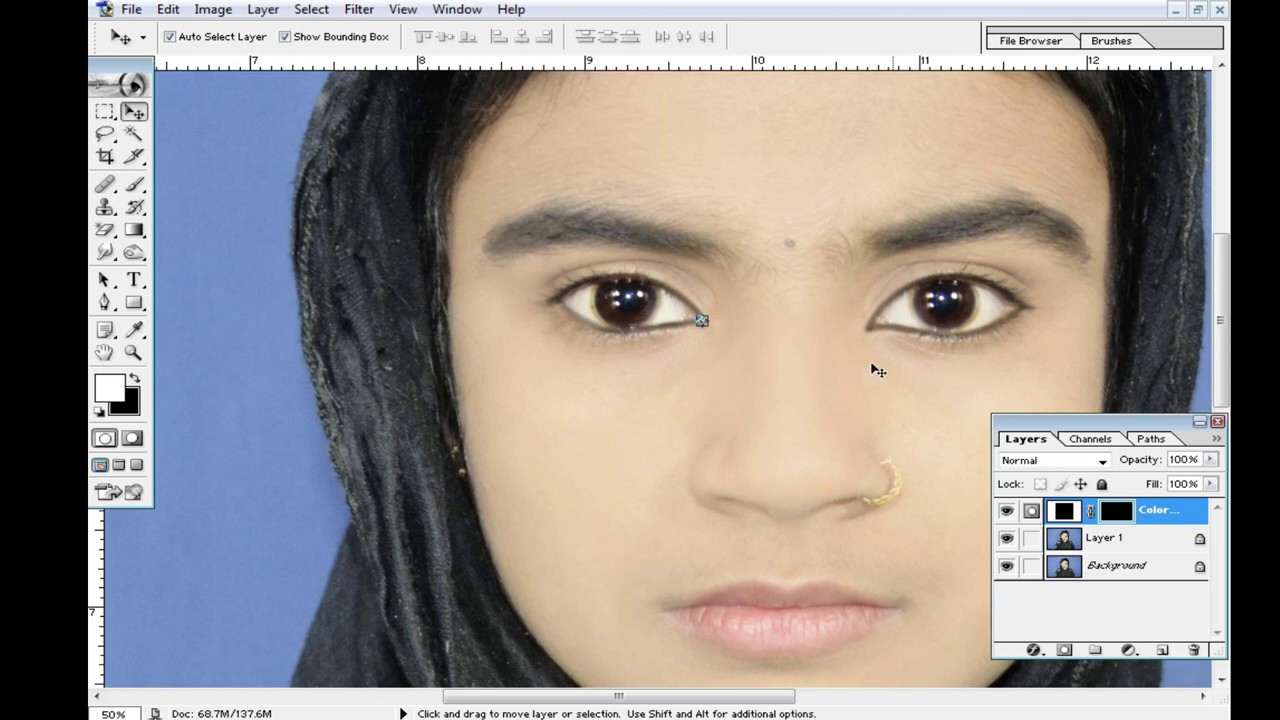
Step: Reapply Gaussian Blur to the eyeliner mask with a 3.2-pixel radius
{"action": "left_click", "coordinate": [841, 400]}
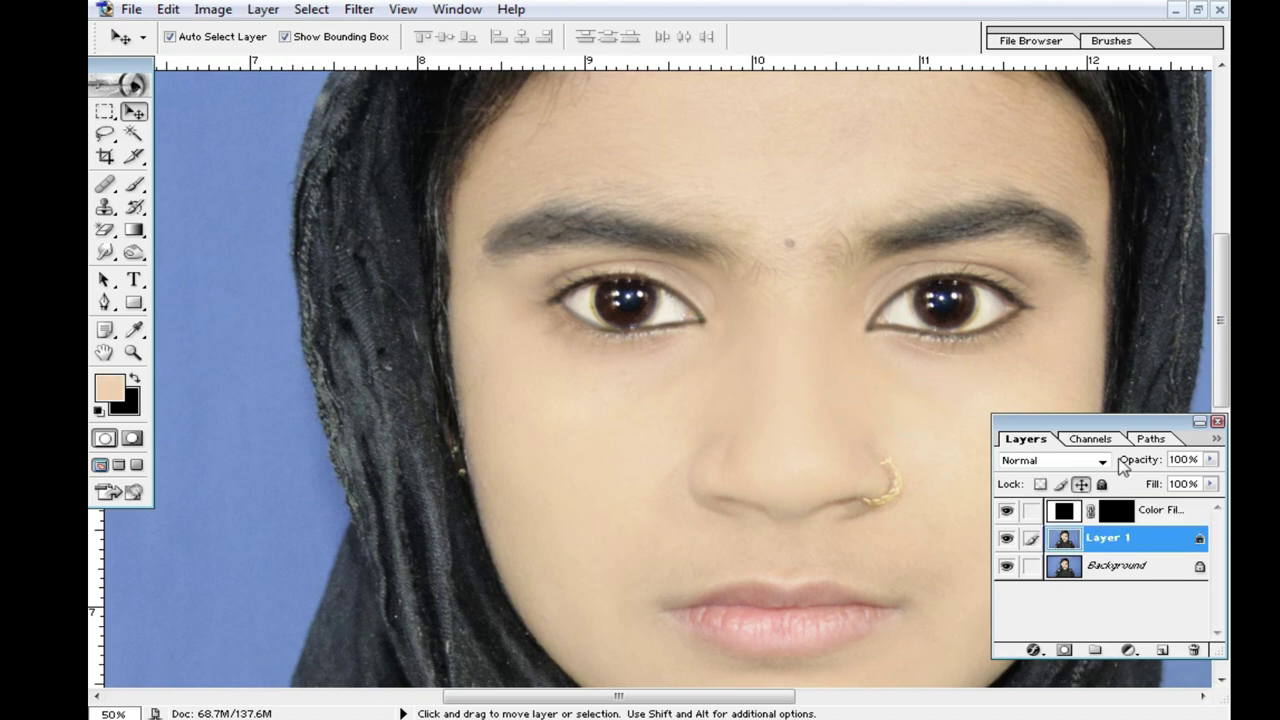
{"action": "left_click", "coordinate": [1168, 512]}
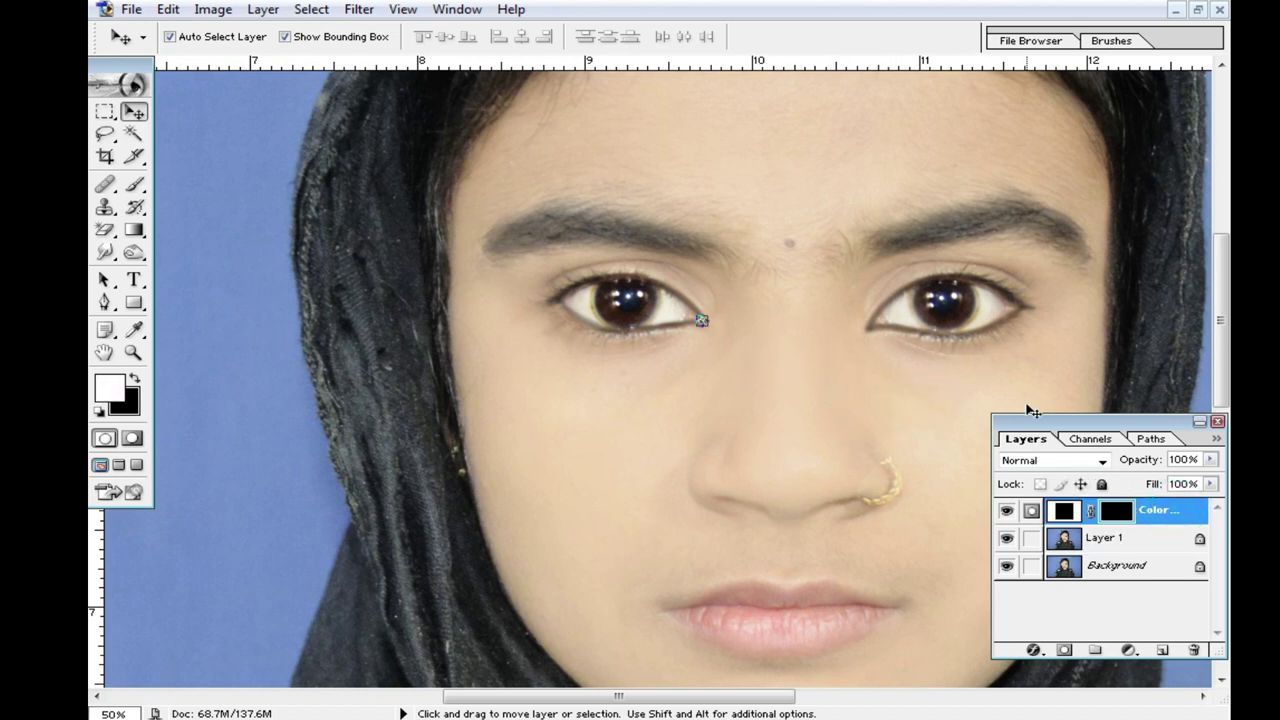
{"action": "key", "text": "ctrl+plus"}
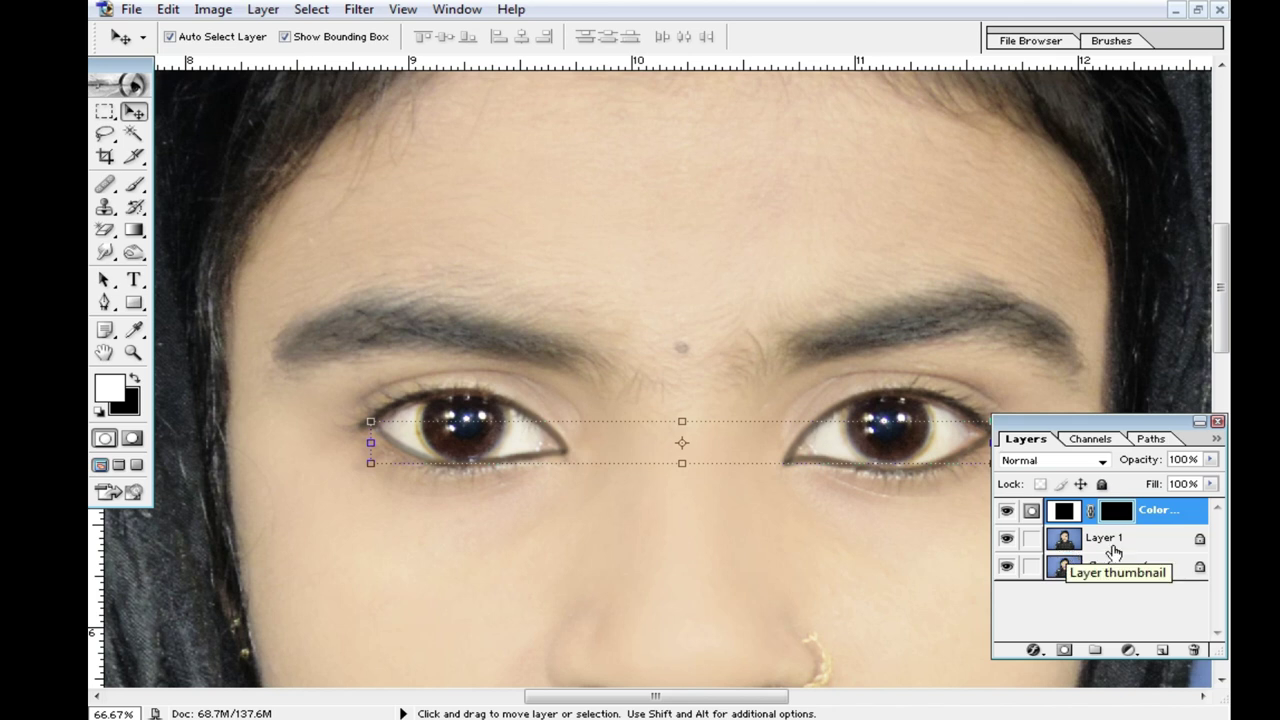
{"action": "left_click", "coordinate": [359, 9]}
{"action": "left_click", "coordinate": [476, 163]}
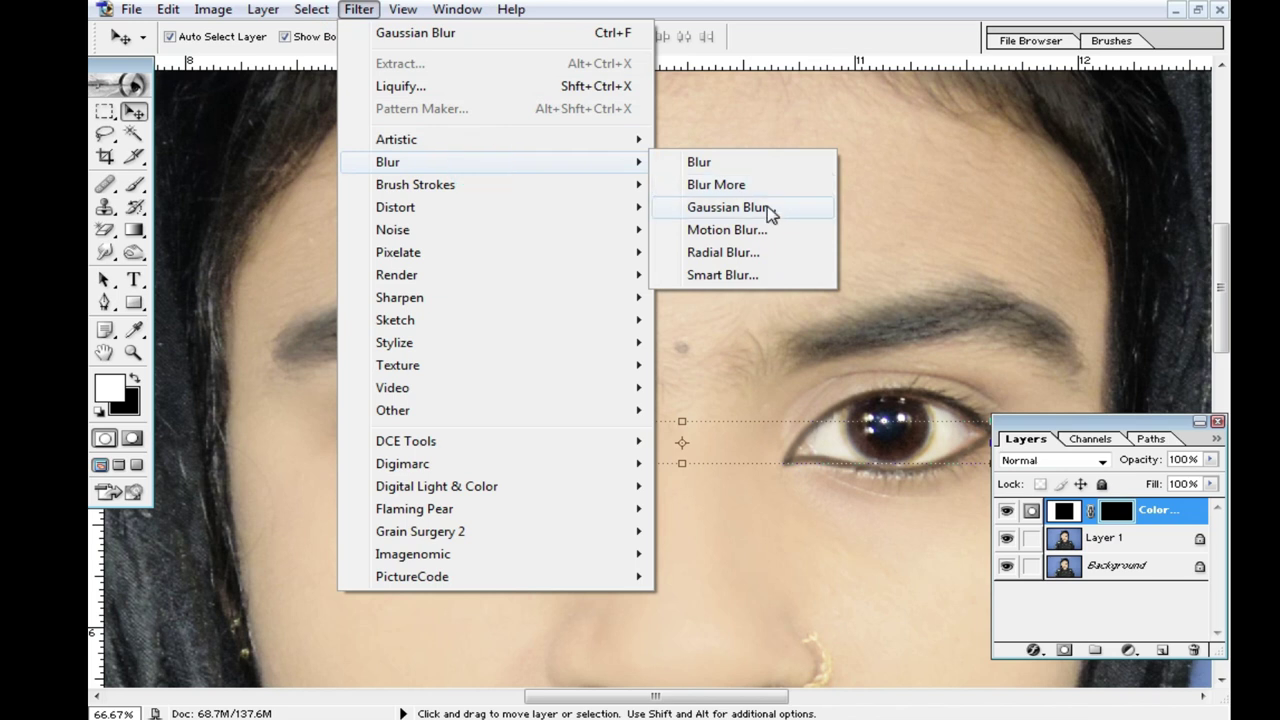
{"action": "left_click", "coordinate": [762, 207]}
{"action": "left_click_drag", "start_coordinate": [733, 513], "coordinate": [746, 518]}
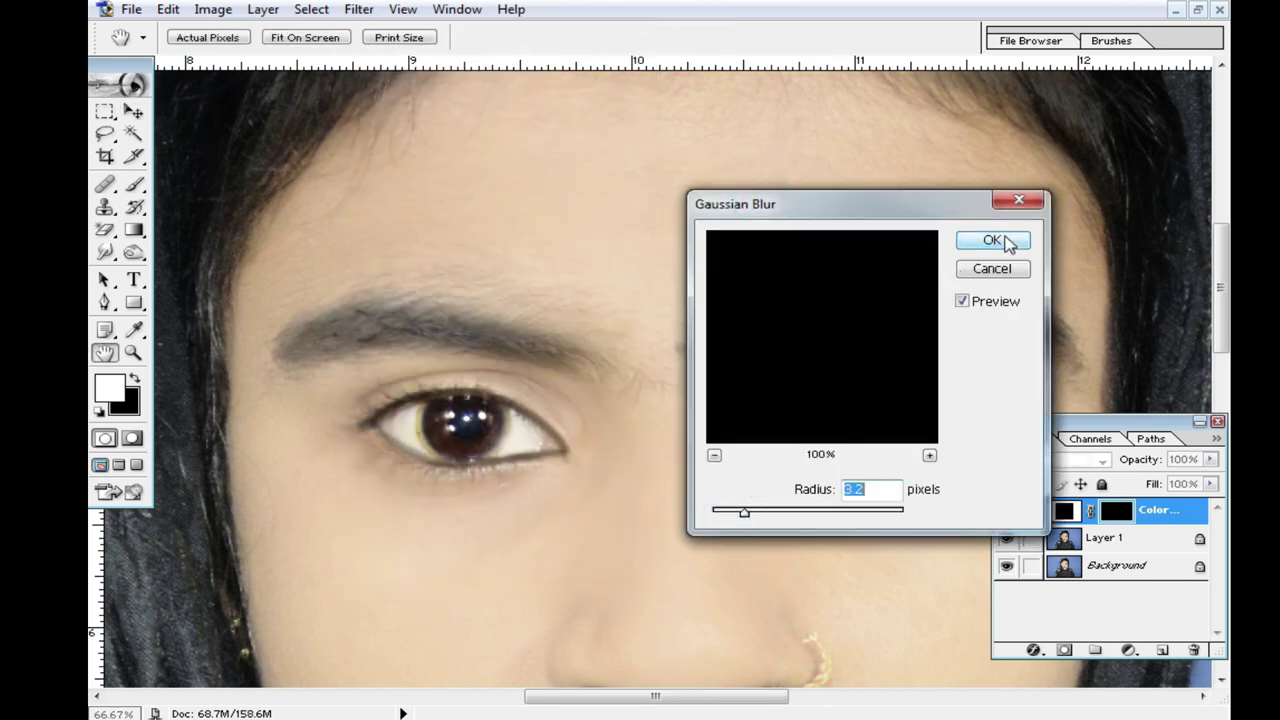
{"action": "left_click", "coordinate": [1003, 243]}
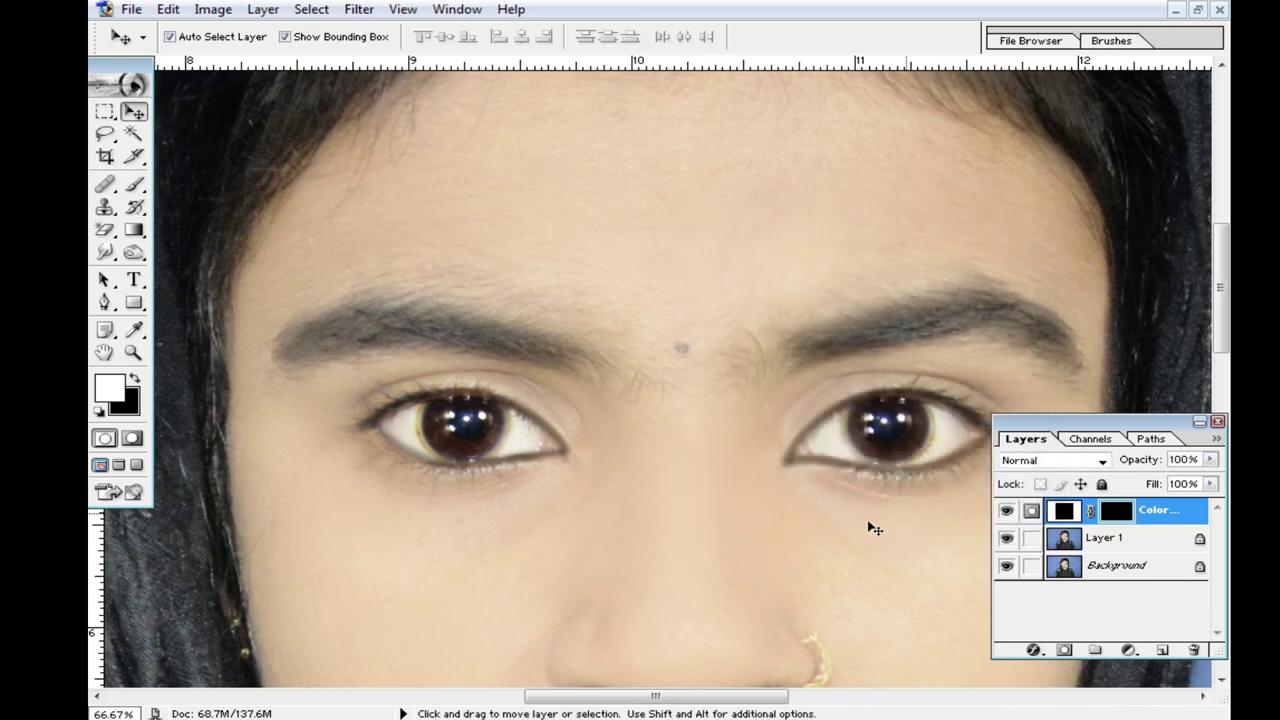
{"action": "left_click", "coordinate": [826, 541]}
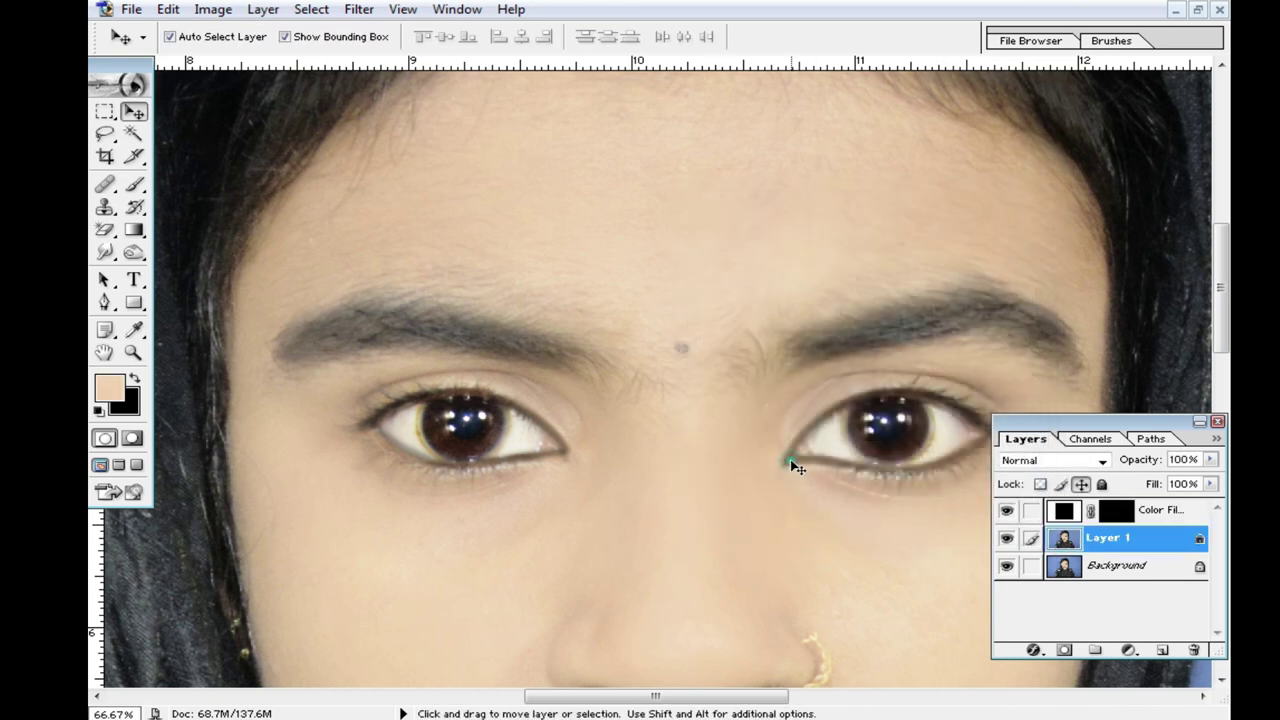
Step: Lower the eyeliner fill's opacity, recentre the face, and flatten everything into one Background layer
{"action": "left_click", "coordinate": [1120, 512]}
{"action": "left_click", "coordinate": [791, 457]}
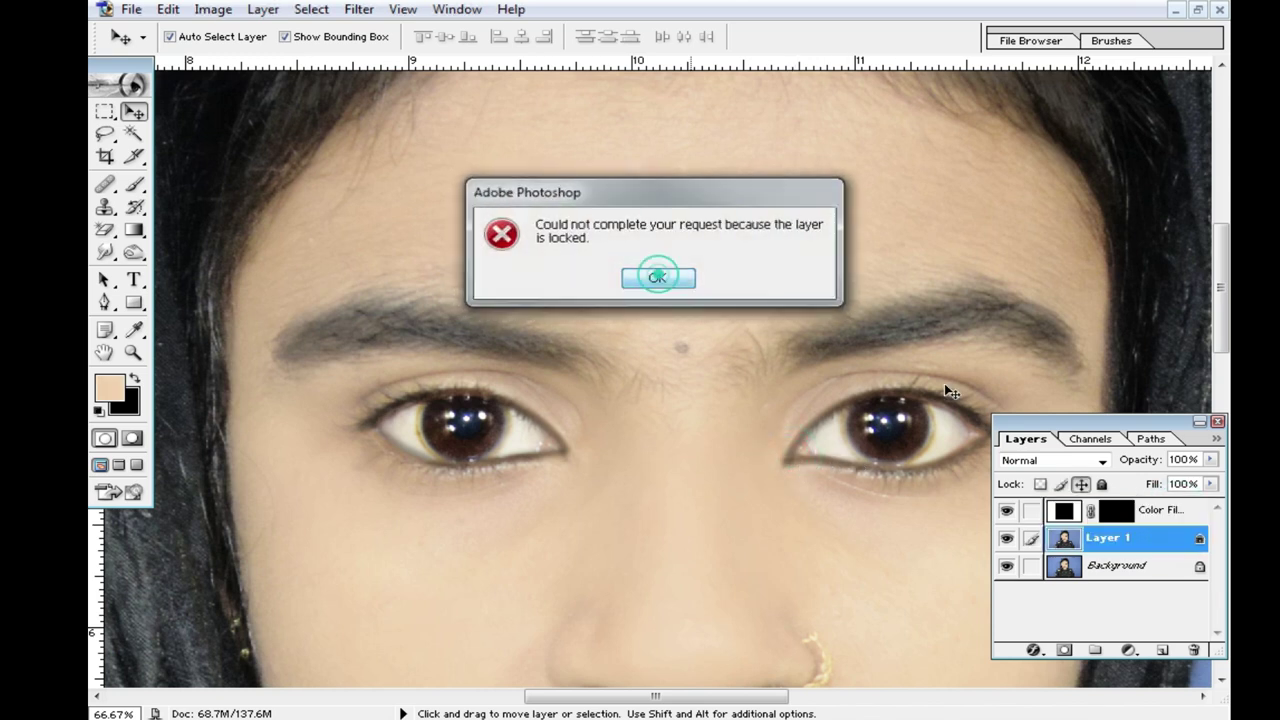
{"action": "left_click", "coordinate": [657, 277]}
{"action": "left_click", "coordinate": [1064, 508]}
{"action": "mouse_move", "coordinate": [1209, 463]}
{"action": "left_mouse_down"}
{"action": "mouse_move", "coordinate": [1181, 479]}
{"action": "mouse_move", "coordinate": [1208, 490]}
{"action": "left_mouse_up"}
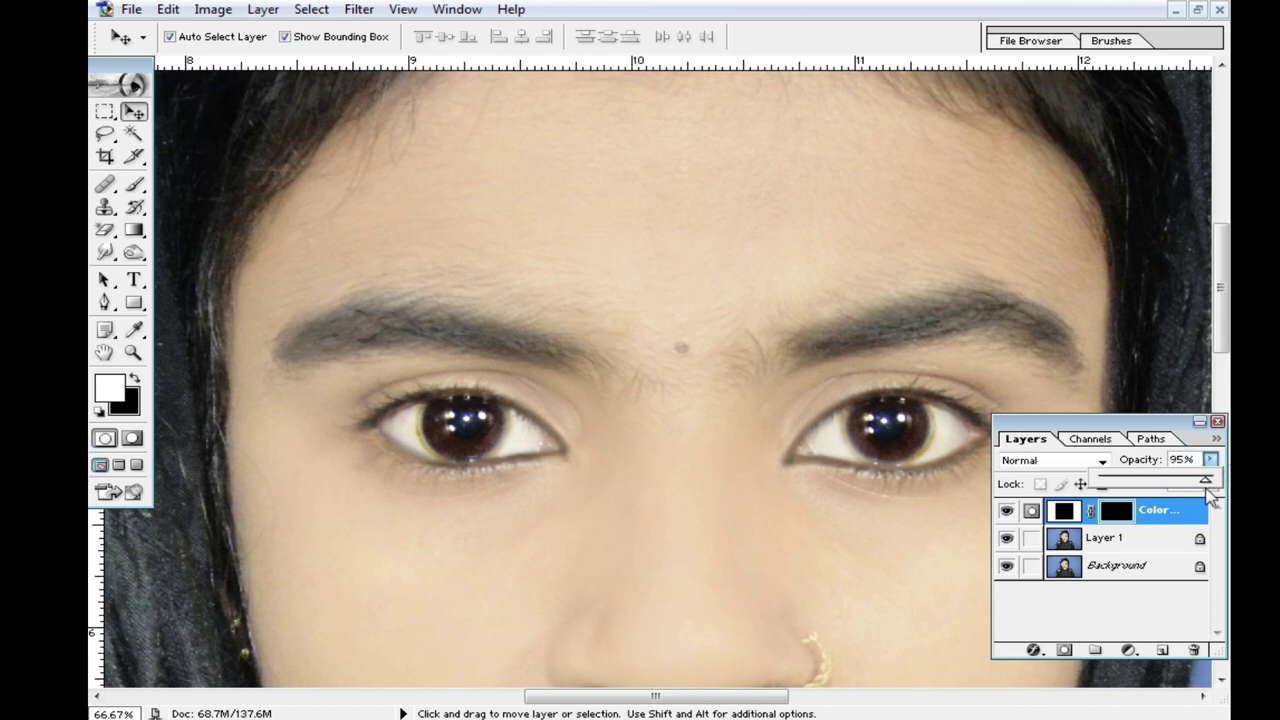
{"action": "left_click", "coordinate": [1100, 537]}
{"action": "left_click", "coordinate": [769, 491], "text": "ctrl+alt"}
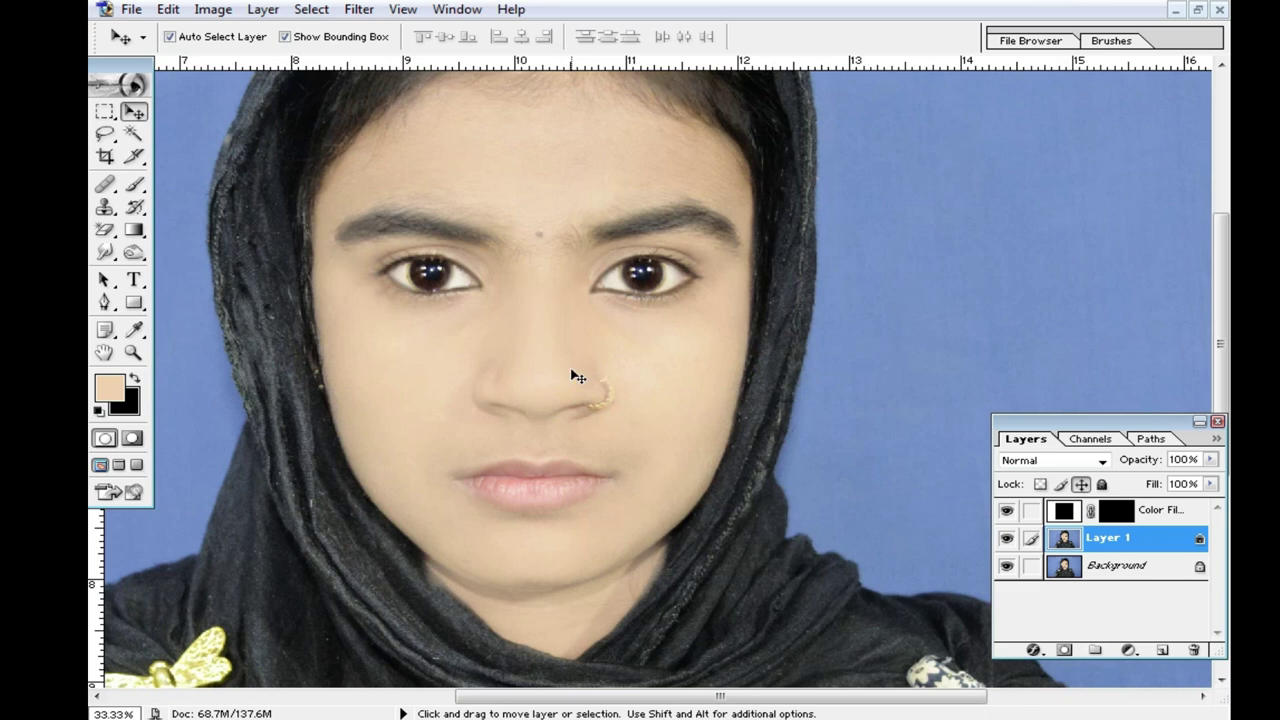
{"action": "left_click_drag", "start_coordinate": [580, 354], "coordinate": [671, 380]}
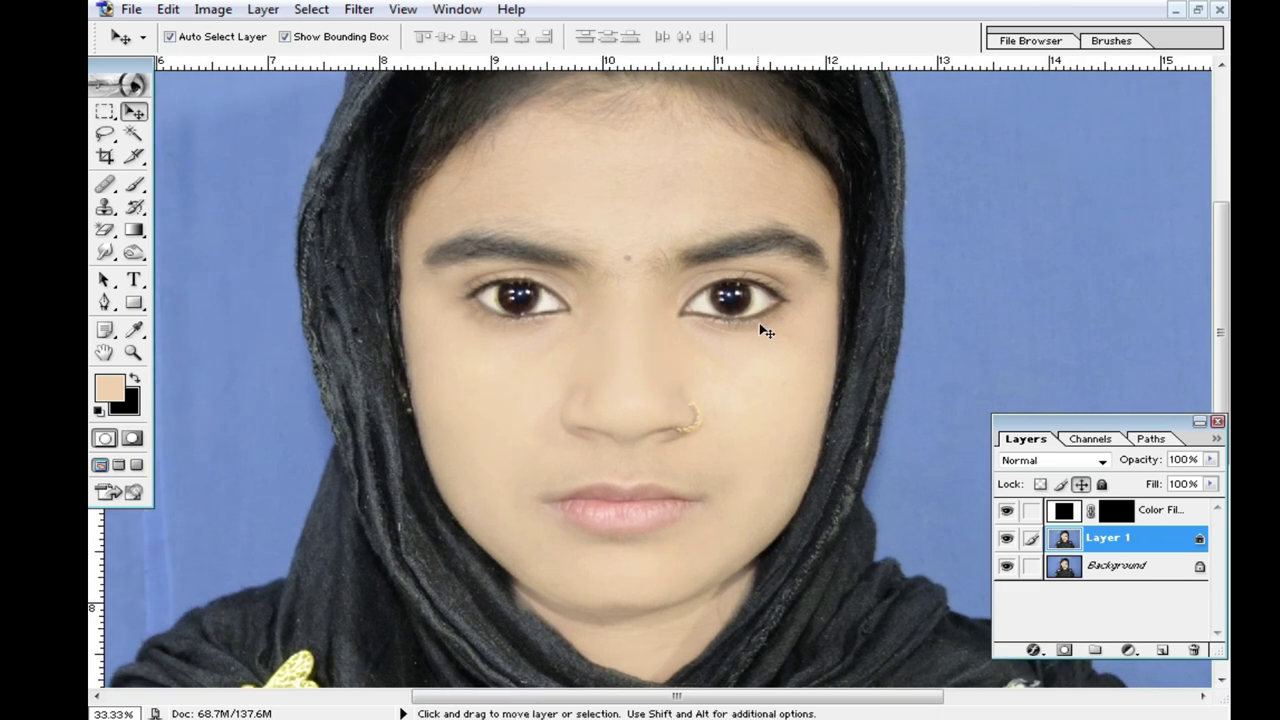
{"action": "key", "text": "shift"}
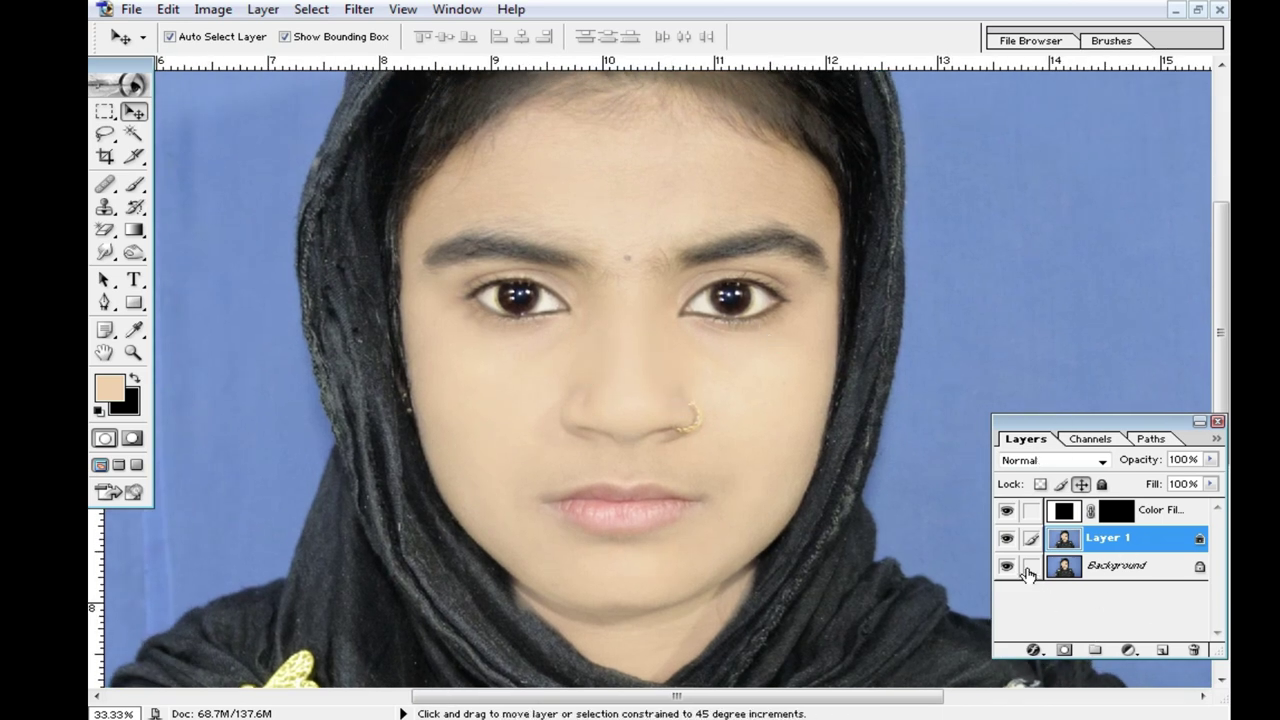
{"action": "key", "text": "ctrl+shift+e"}
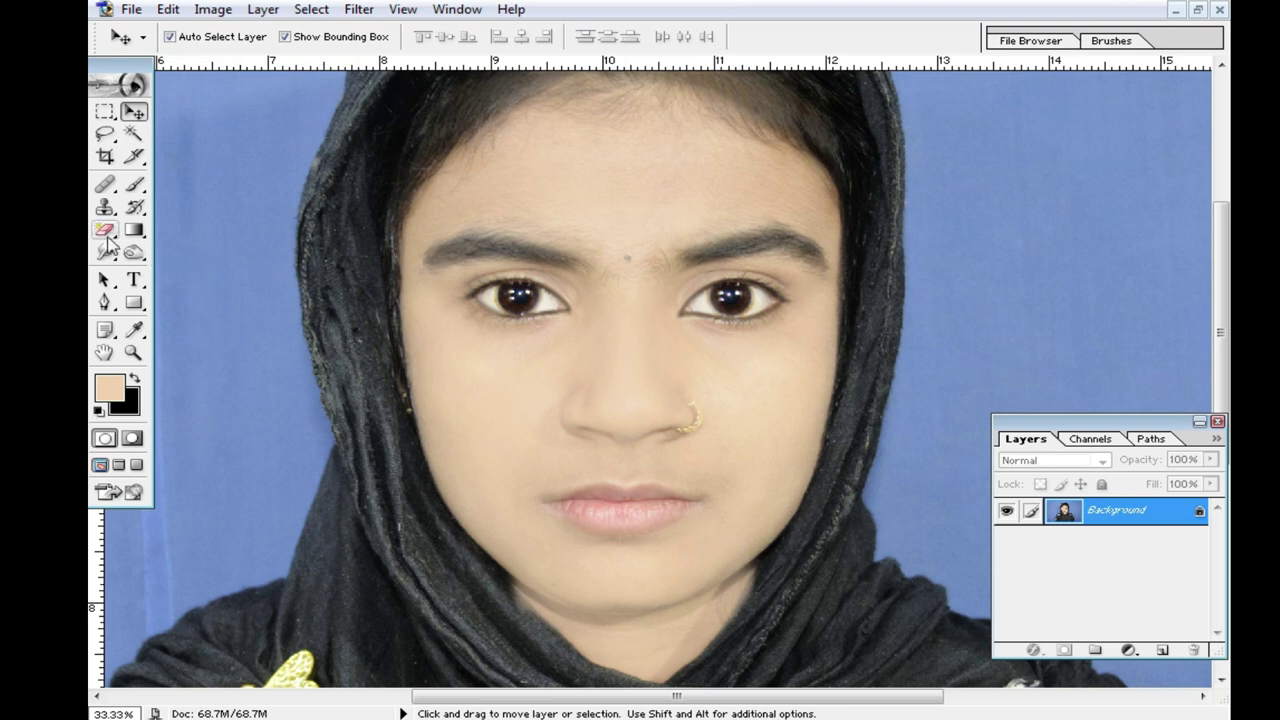
Step: Set up the Eraser with a smaller brush and black as the background colour
{"action": "left_click_drag", "start_coordinate": [105, 229], "coordinate": [192, 229]}
{"action": "left_click", "coordinate": [614, 263]}
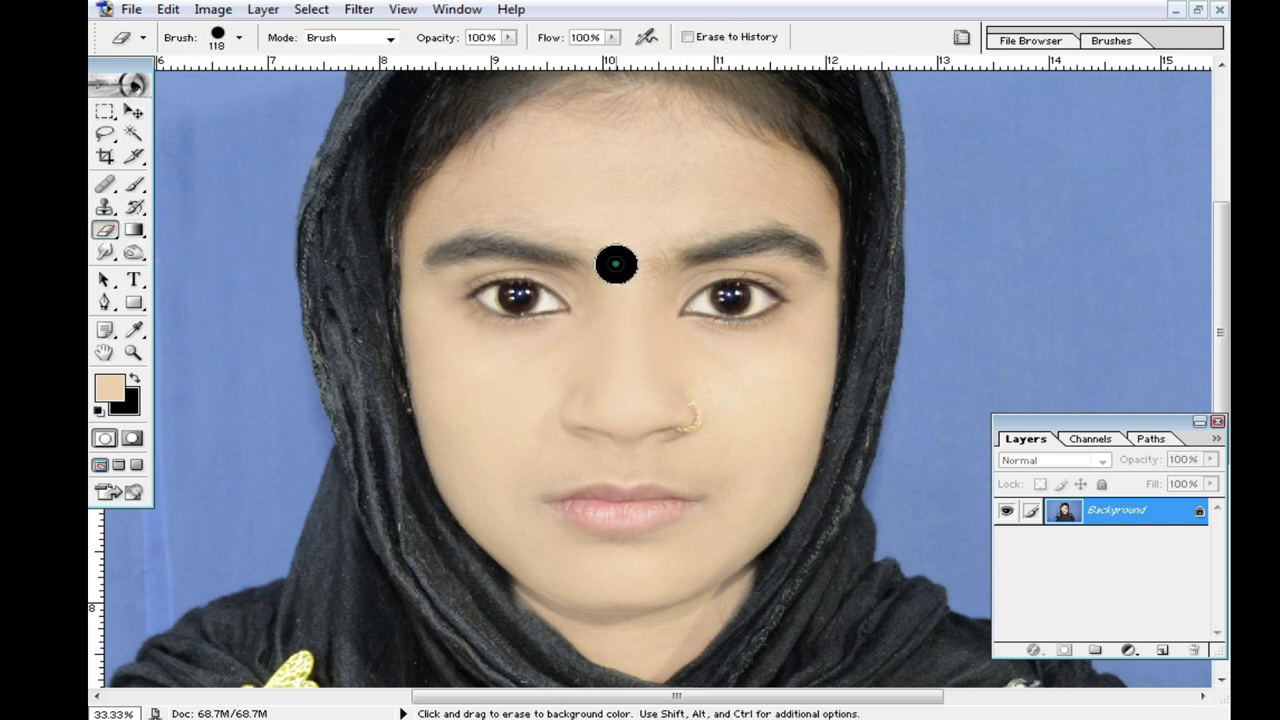
{"action": "key", "text": "ctrl+z"}
{"action": "left_click", "coordinate": [651, 303], "text": "ctrl"}
{"action": "left_click", "coordinate": [664, 430], "text": "ctrl"}
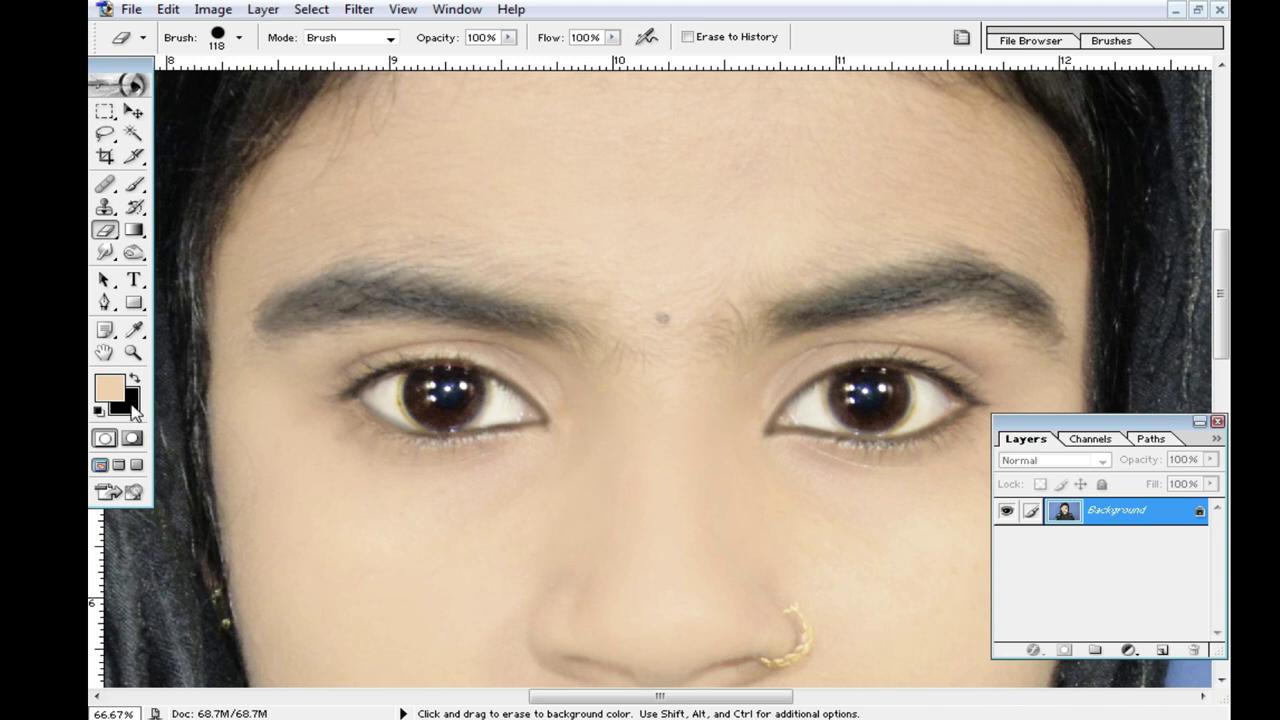
{"action": "key", "text": "bracketleft"}
{"action": "key", "text": "bracketleft"}
{"action": "key", "text": "bracketleft"}
{"action": "left_click", "coordinate": [135, 406]}
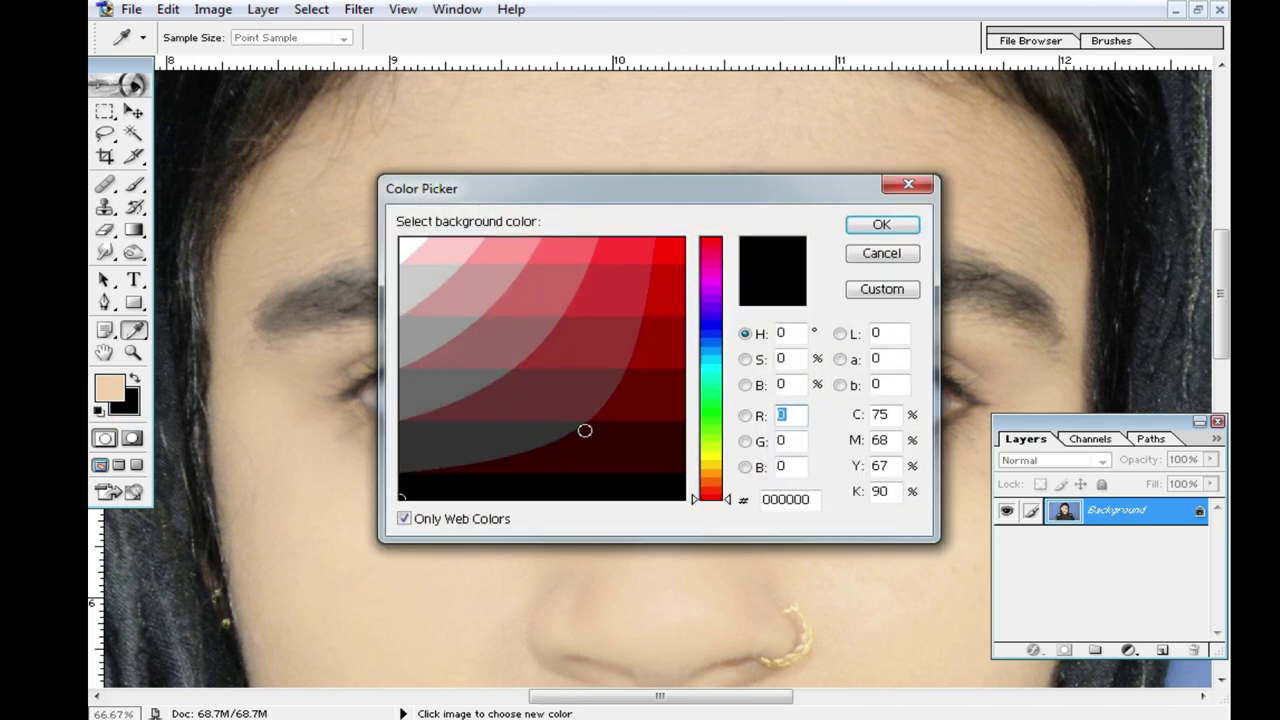
{"action": "left_click", "coordinate": [665, 493]}
{"action": "left_click", "coordinate": [860, 229]}
Step: Erase a single round black bindi dot between the eyebrows
{"action": "key", "text": "e"}
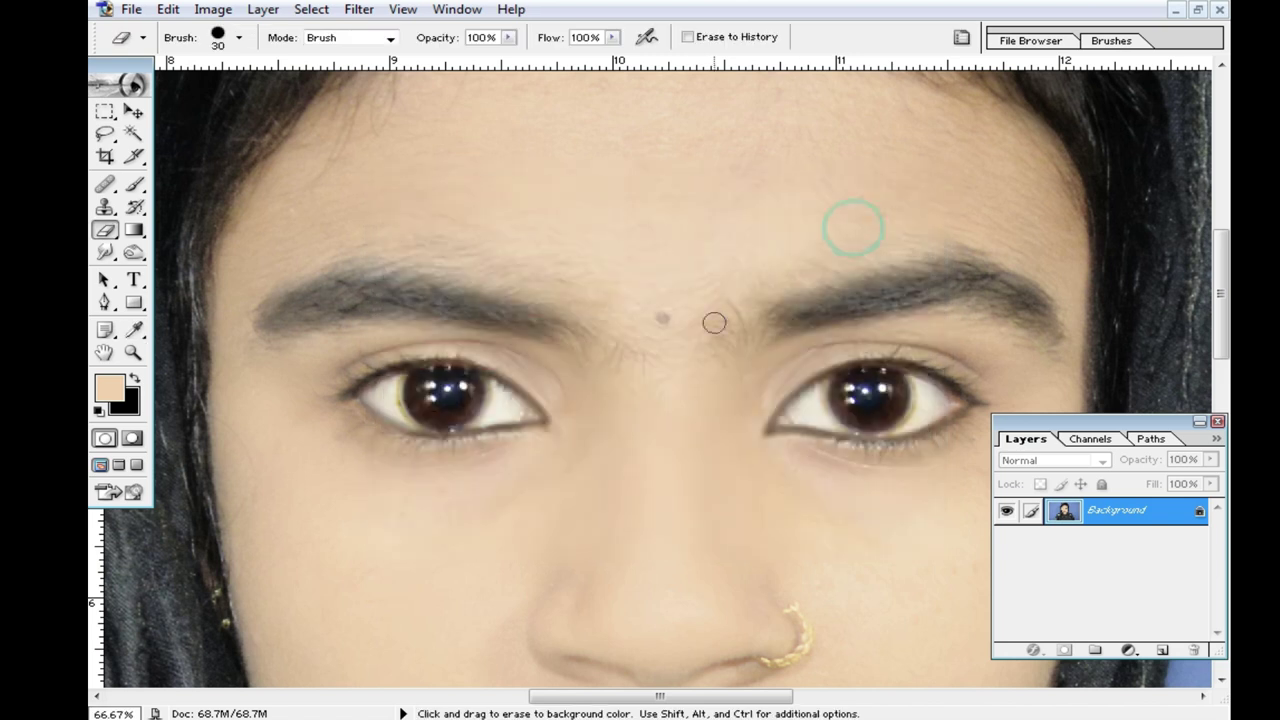
{"action": "left_click", "coordinate": [664, 318]}
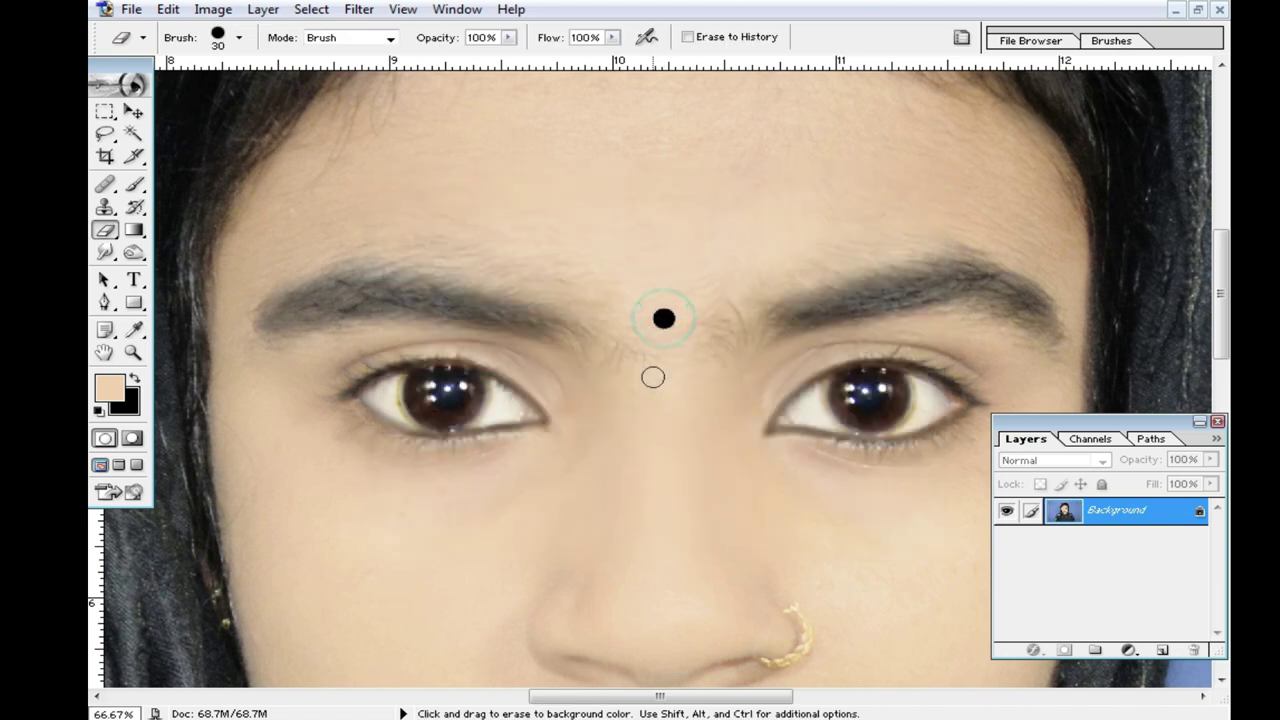
{"action": "left_click", "coordinate": [694, 423], "text": "alt"}
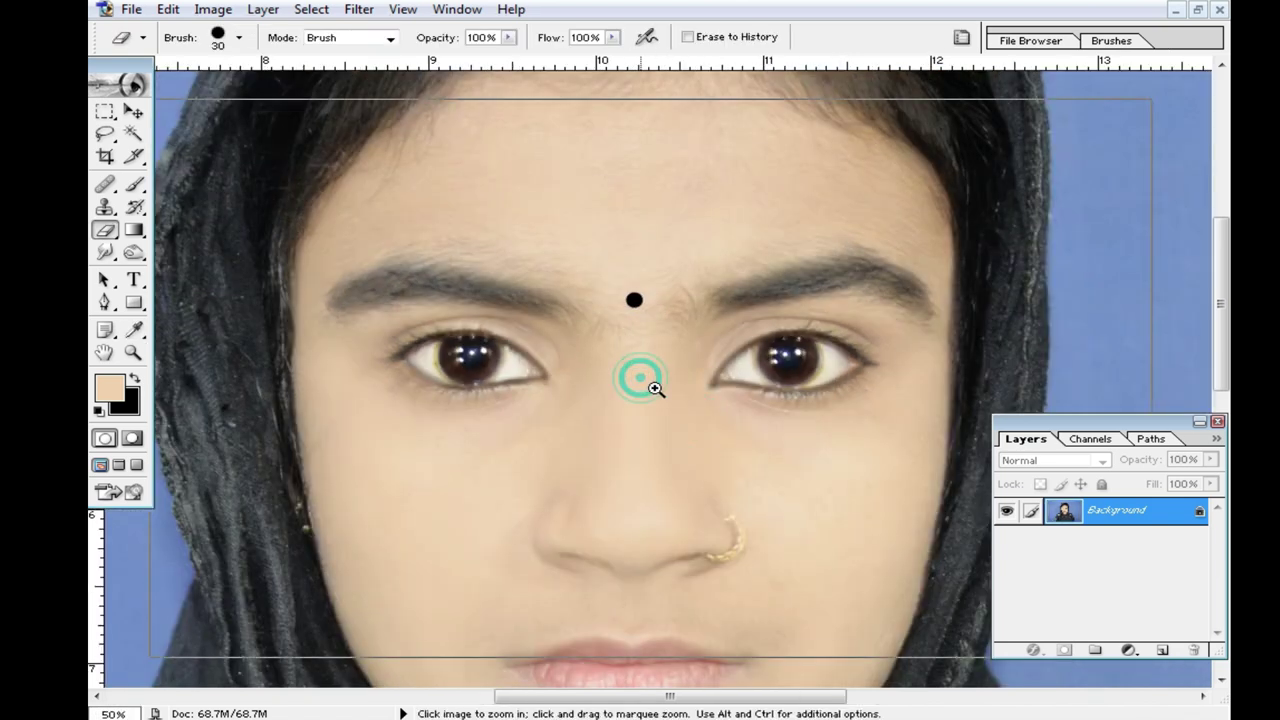
{"action": "left_click", "coordinate": [640, 376], "text": "ctrl"}
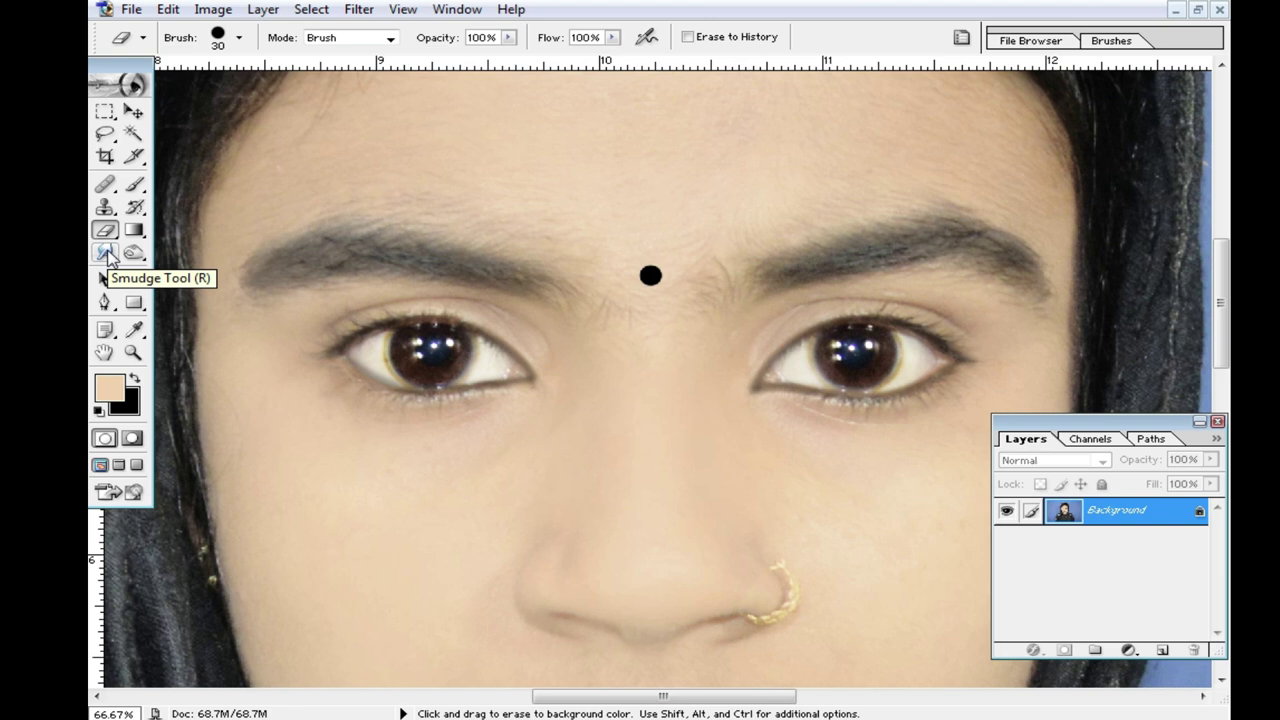
{"action": "left_click_drag", "start_coordinate": [107, 255], "coordinate": [205, 262]}
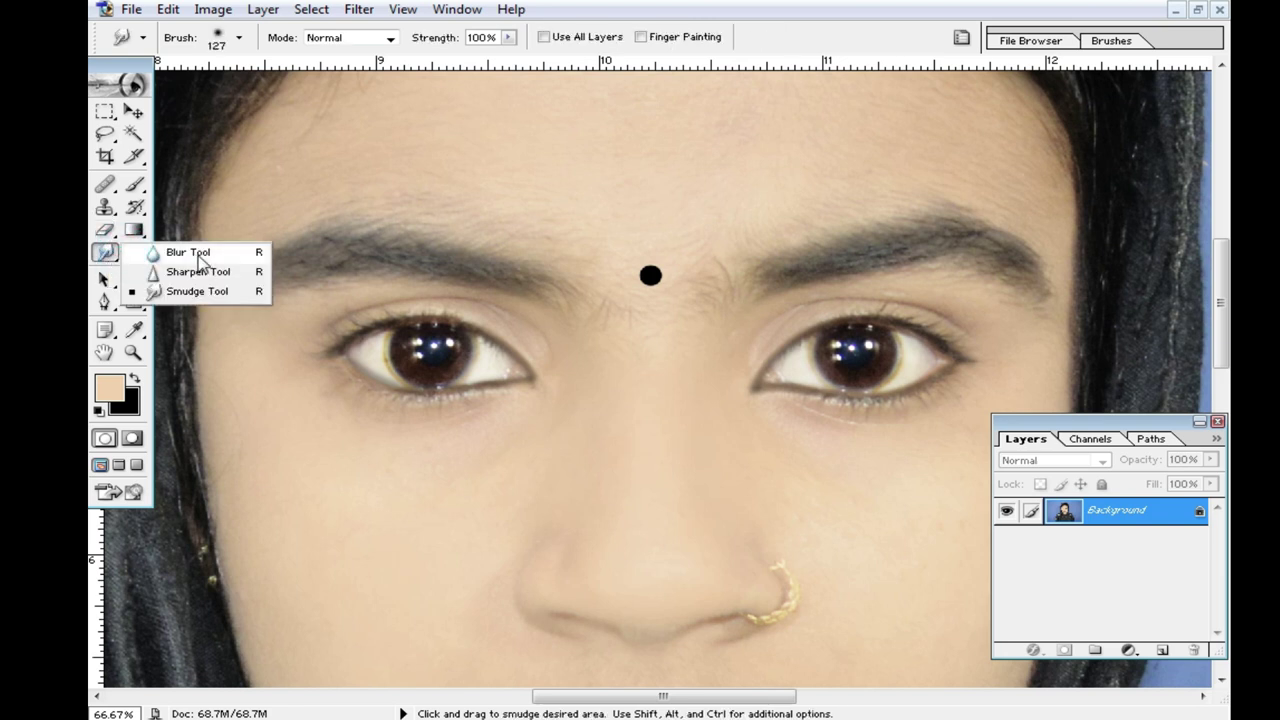
Step: Select the Blur Tool, zoom out to 16.67% to show the whole figure, and open the Filter menu
{"action": "left_click", "coordinate": [199, 255]}
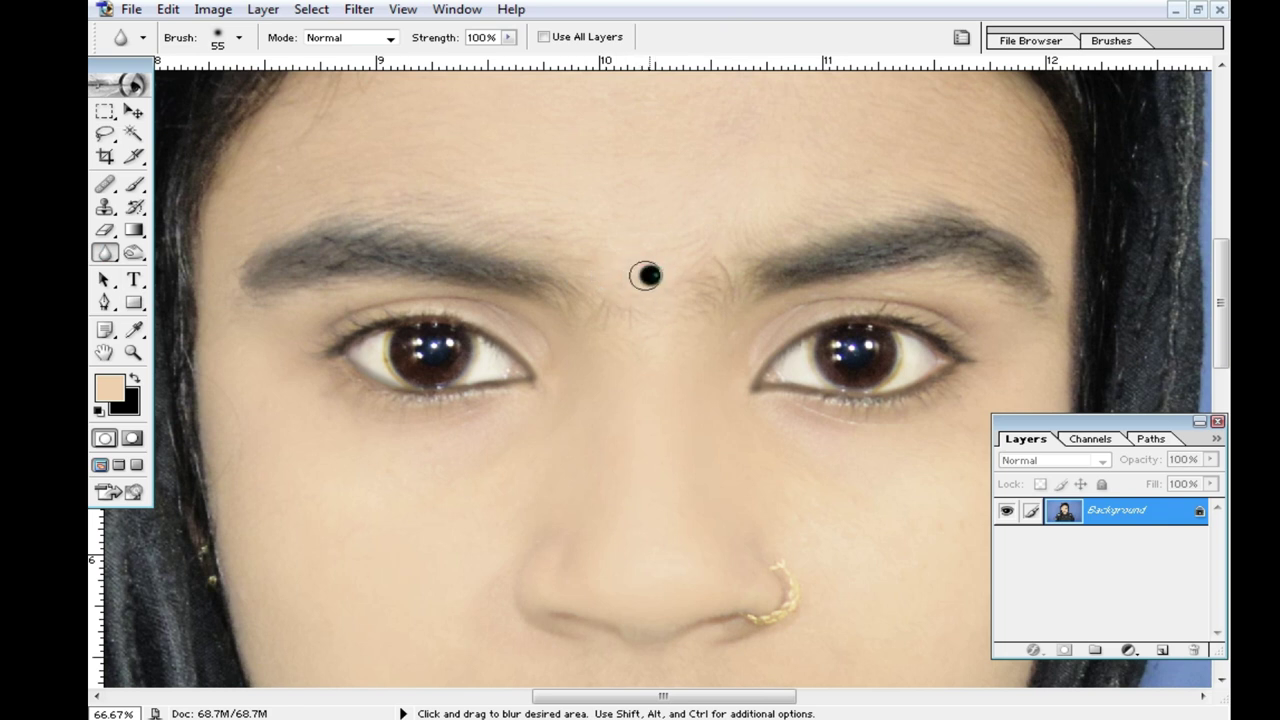
{"action": "left_click", "coordinate": [671, 371], "text": "alt"}
{"action": "left_click", "coordinate": [674, 406], "text": "alt"}
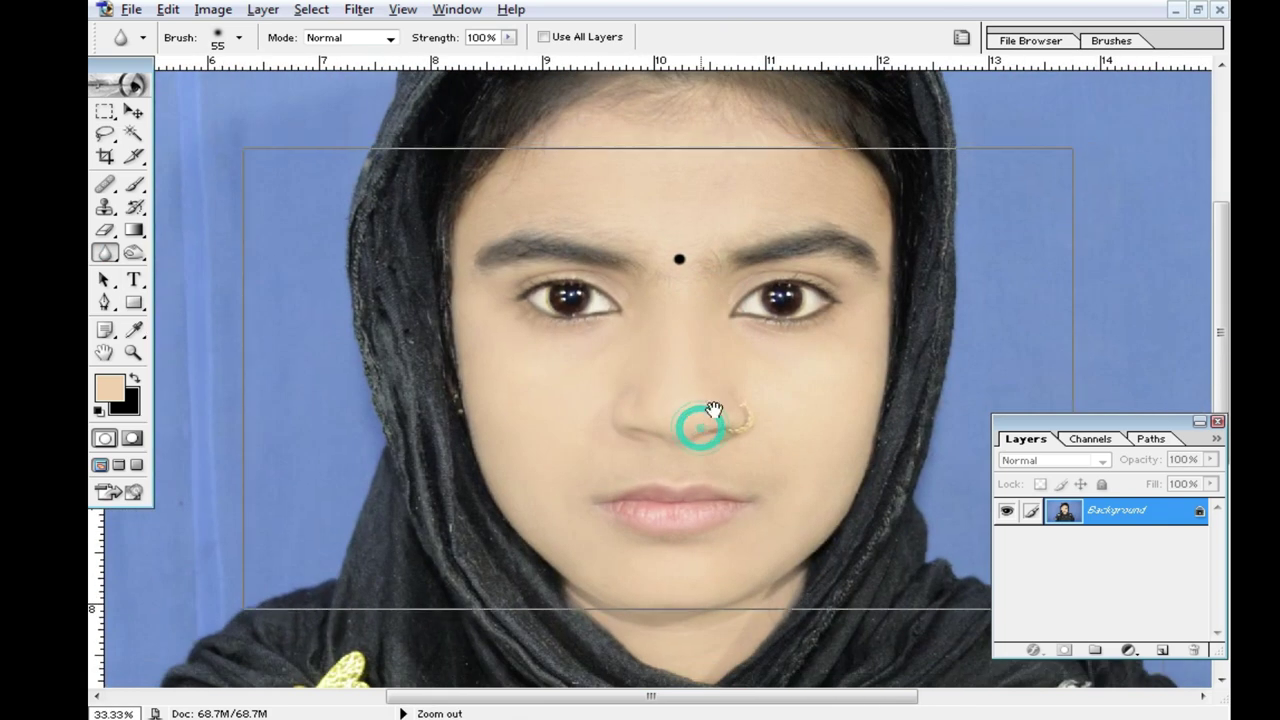
{"action": "left_click", "coordinate": [705, 415], "text": "alt"}
{"action": "left_click", "coordinate": [690, 371], "text": "alt"}
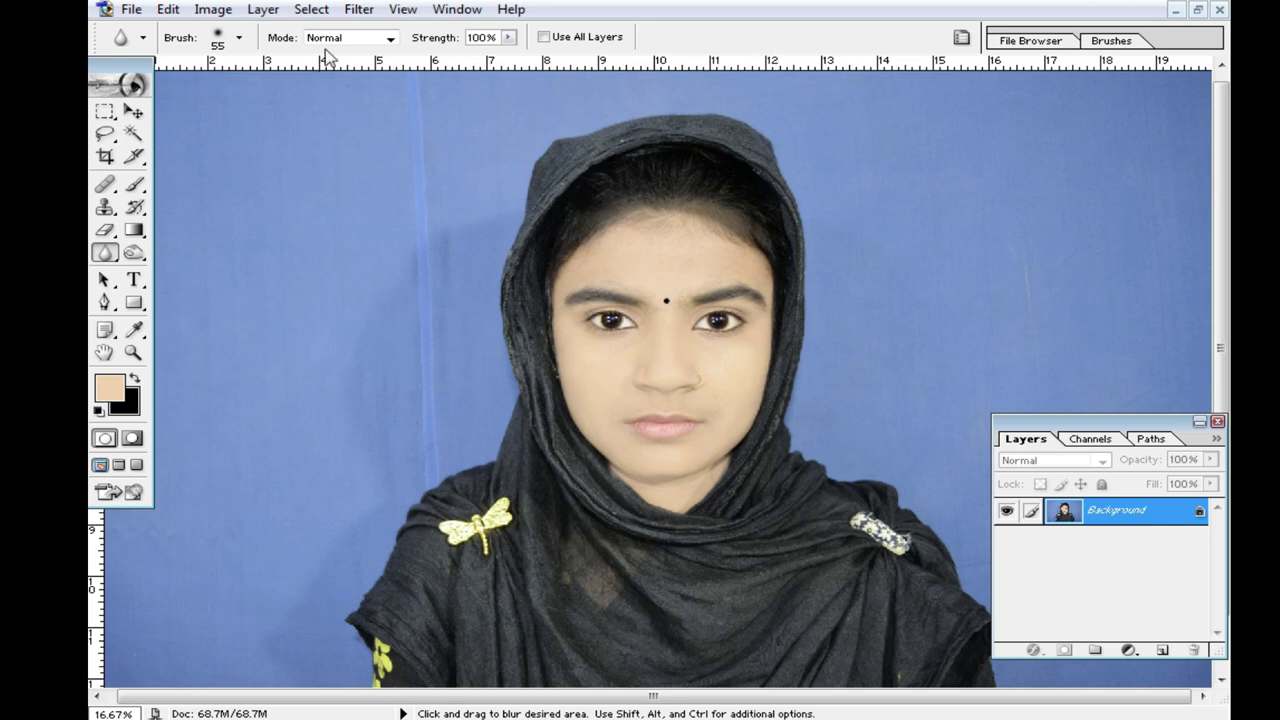
{"action": "left_click", "coordinate": [359, 11]}
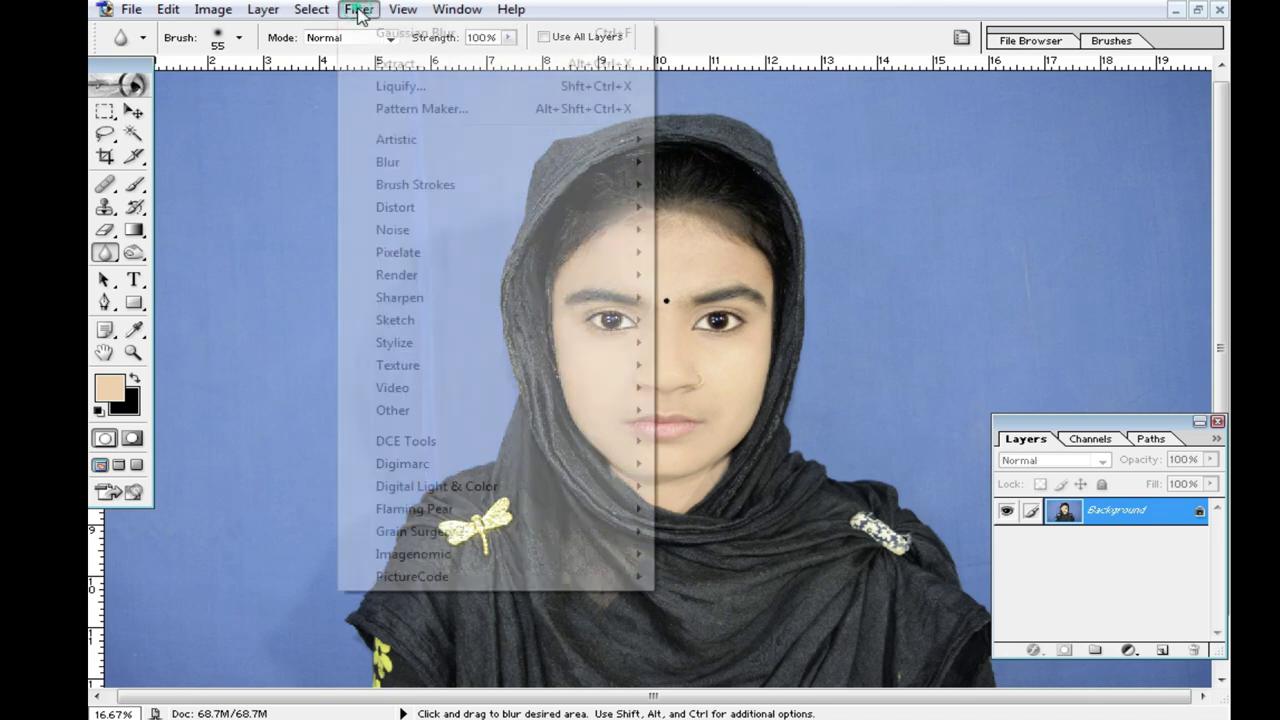
{"action": "mouse_move", "coordinate": [413, 554]}
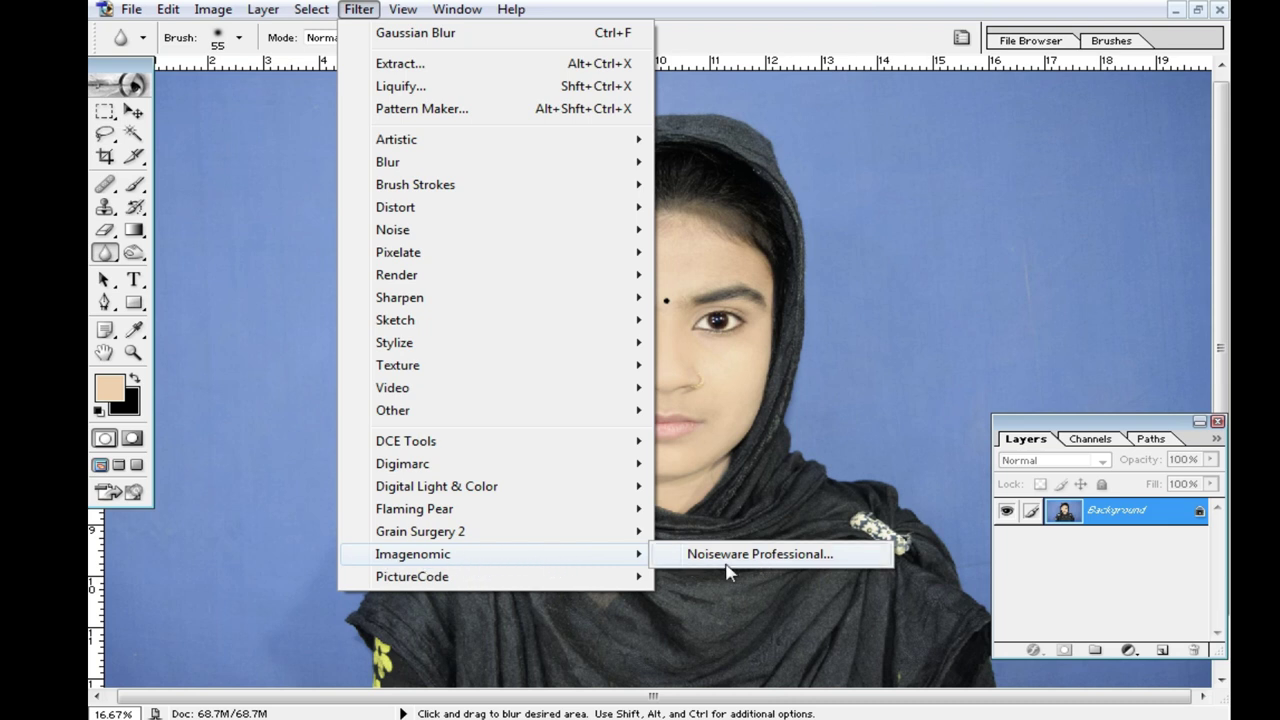
Step: Apply Imagenomic Noiseware Professional to the portrait and fit the whole photo in view
{"action": "left_click", "coordinate": [799, 560]}
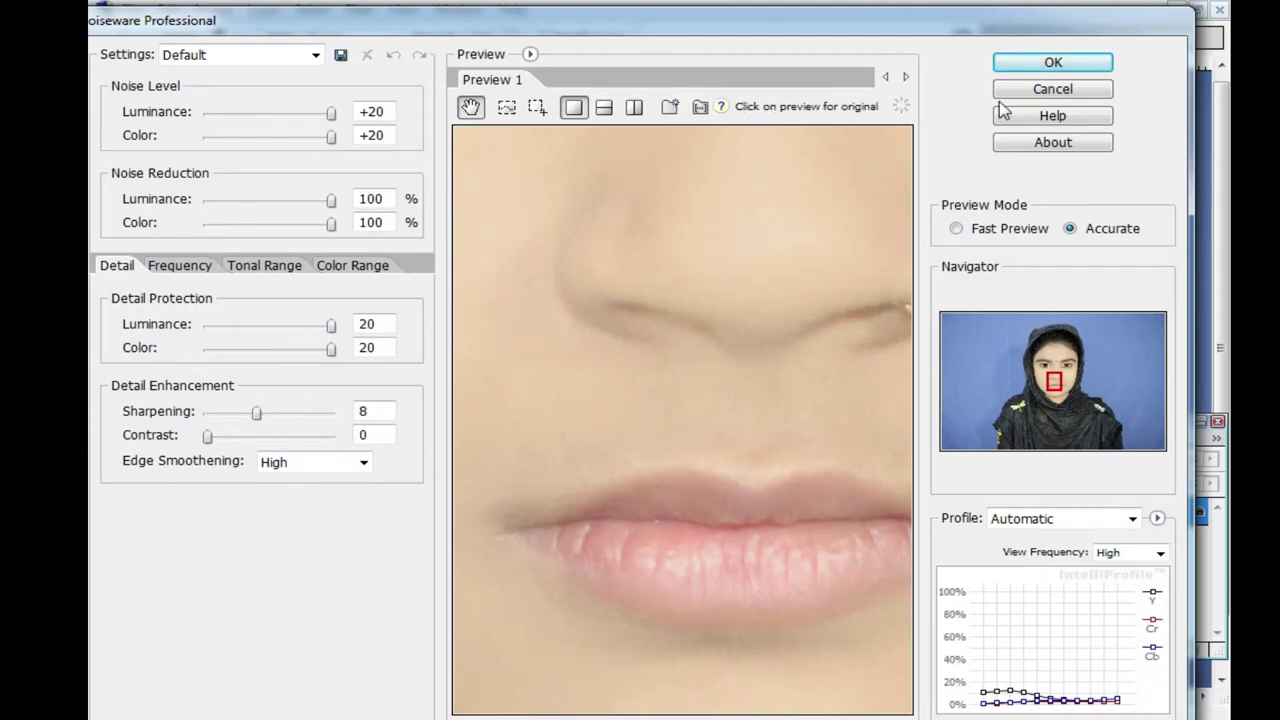
{"action": "left_click", "coordinate": [1097, 63]}
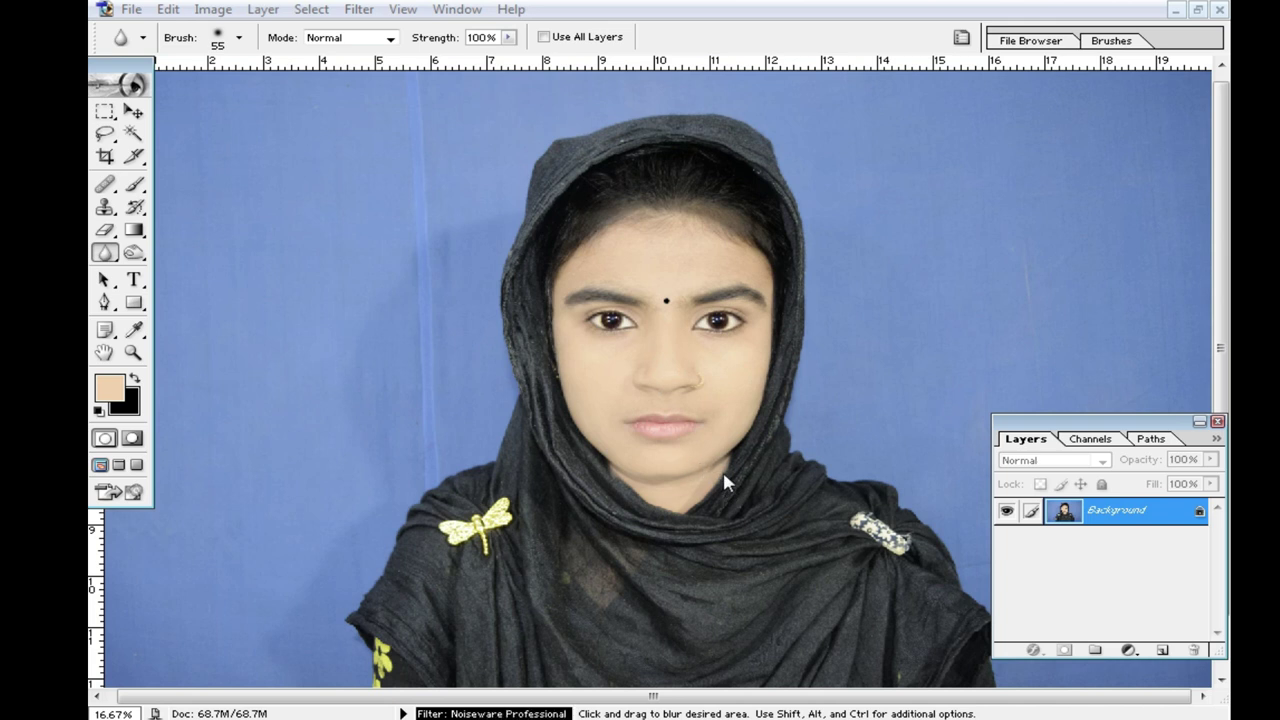
{"action": "left_click", "coordinate": [695, 375], "text": "ctrl"}
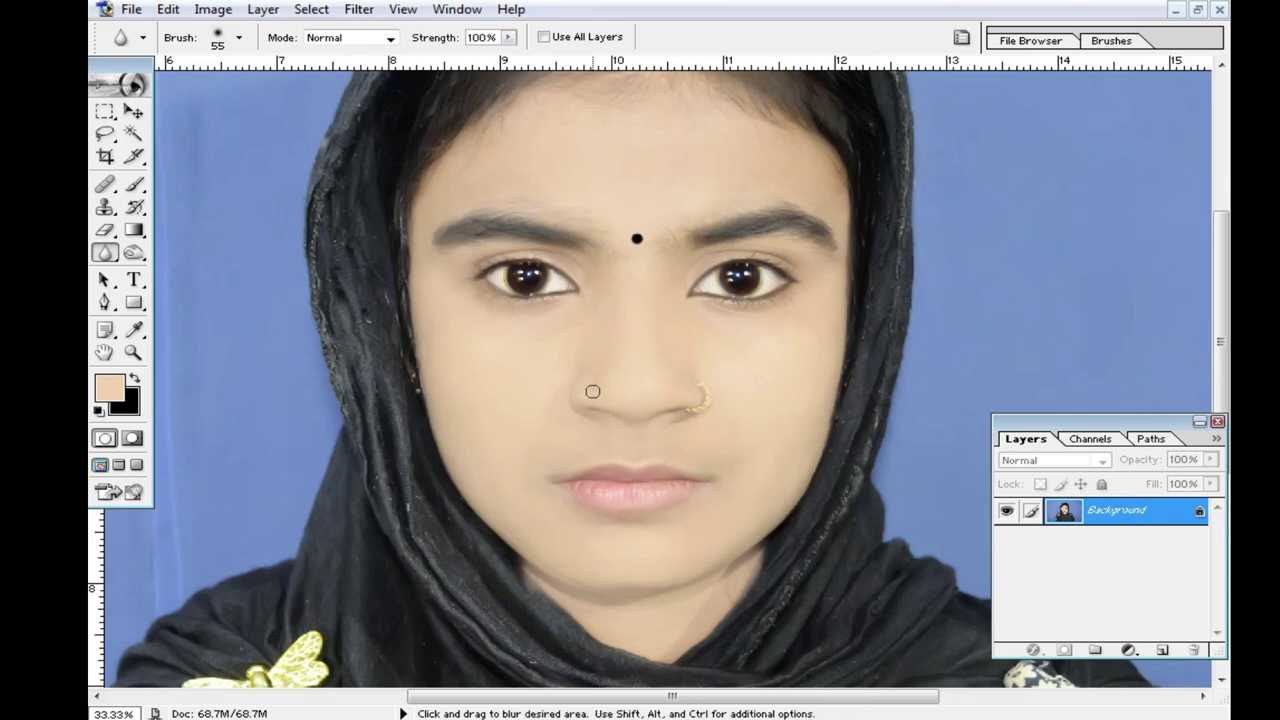
{"action": "left_click", "coordinate": [680, 428], "text": "ctrl+alt"}
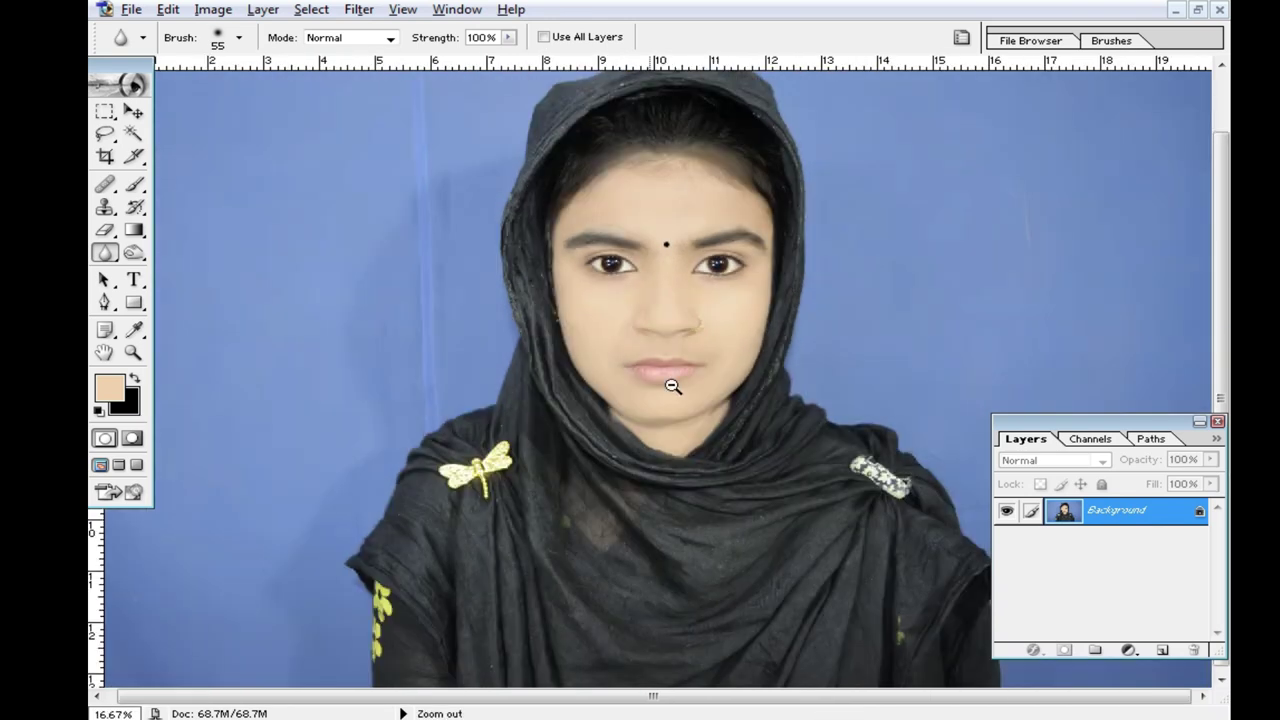
{"action": "left_click", "coordinate": [762, 367], "text": "ctrl+alt"}
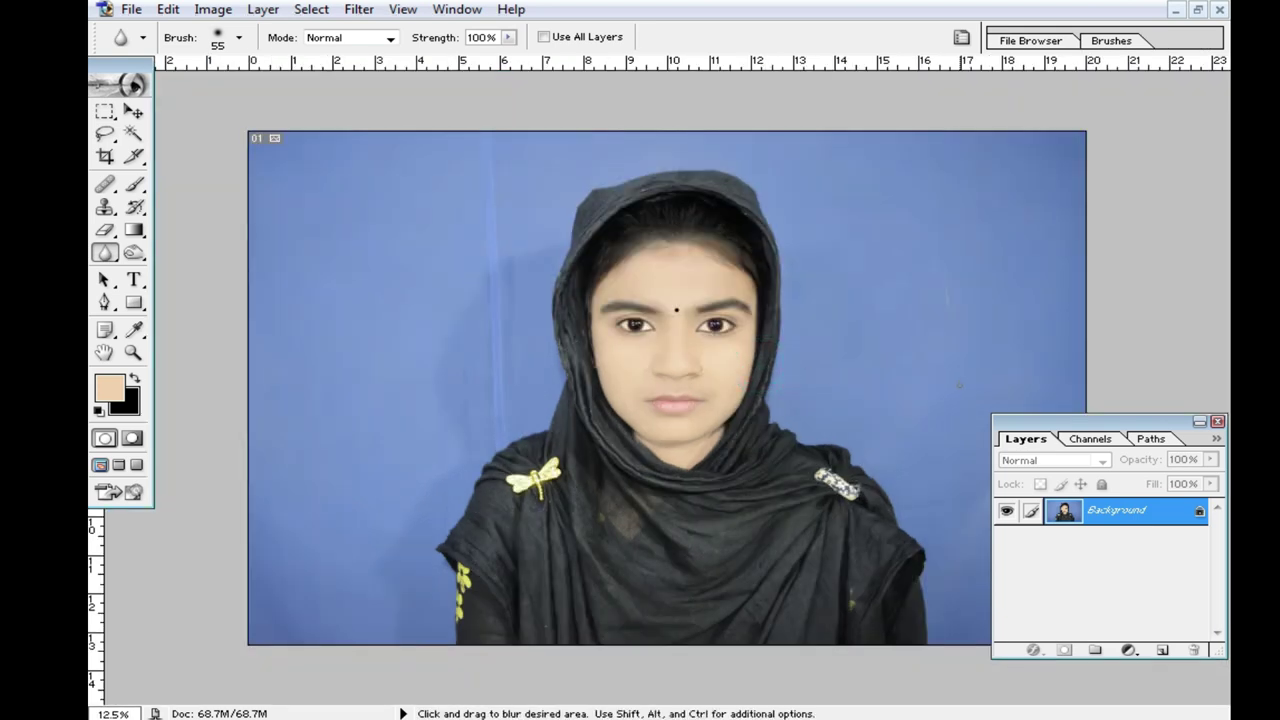
{"action": "key", "text": "ctrl+0"}
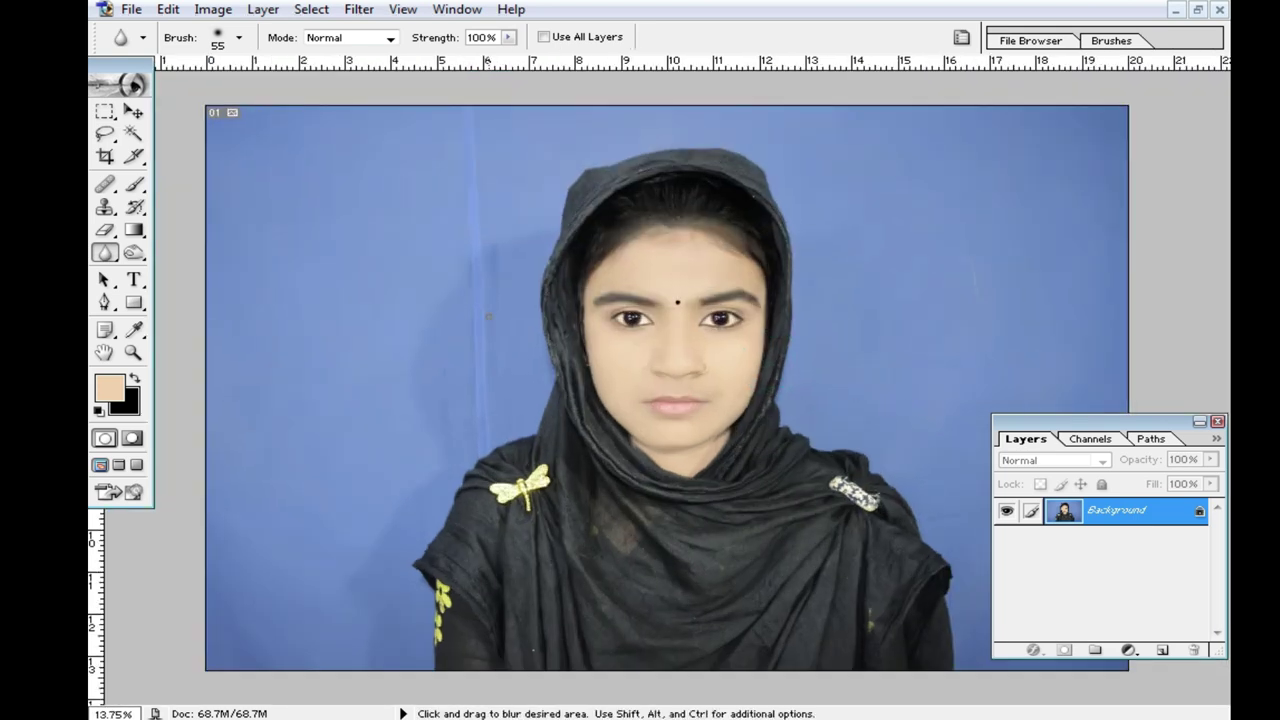
Step: Select the blue background with the Magic Wand at Tolerance 44, adding the remaining patches
{"action": "left_click", "coordinate": [138, 134]}
{"action": "left_click", "coordinate": [500, 269]}
{"action": "left_click", "coordinate": [983, 355]}
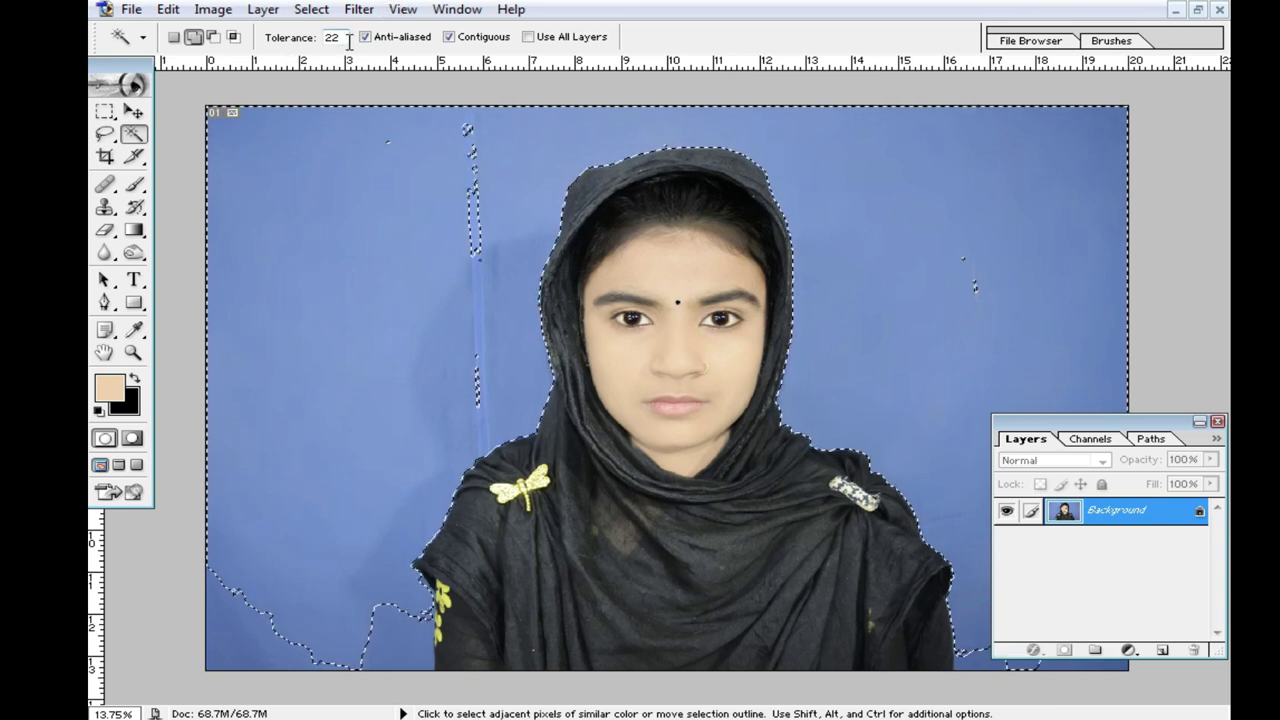
{"action": "double_click", "coordinate": [345, 40]}
{"action": "type", "text": "44"}
{"action": "left_click", "coordinate": [256, 610]}
{"action": "left_click", "coordinate": [297, 585]}
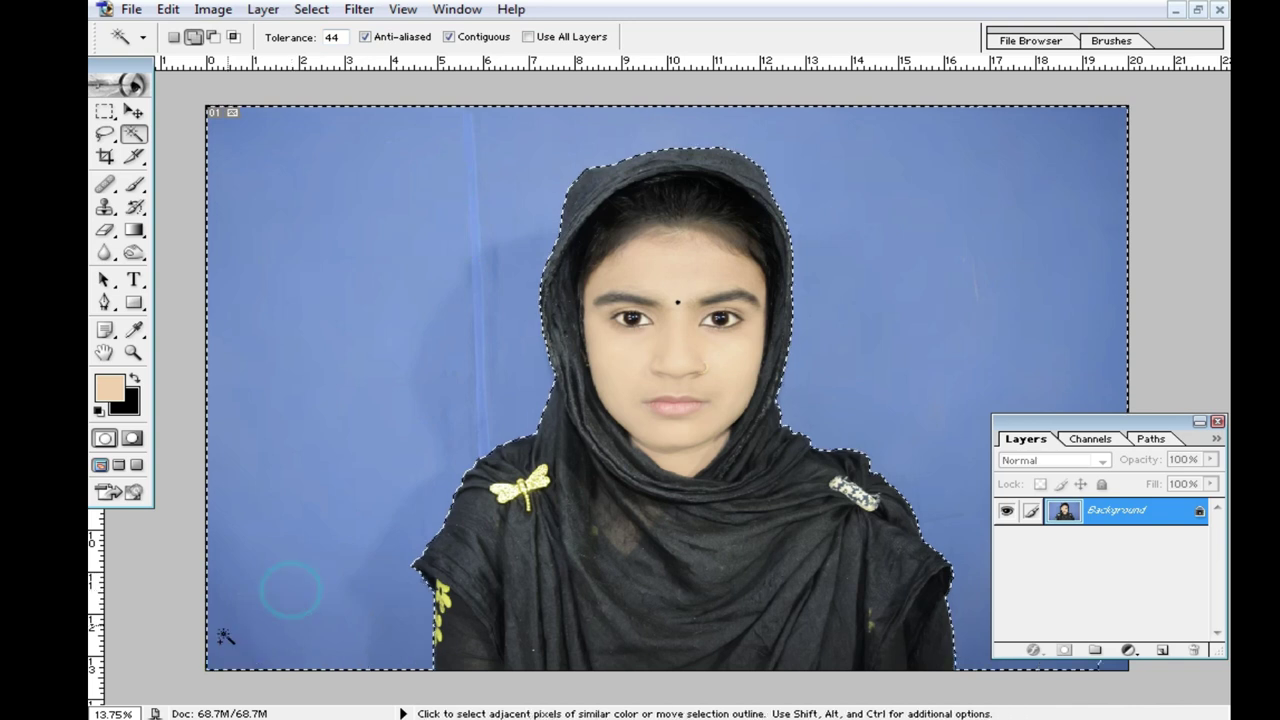
{"action": "left_click", "coordinate": [1010, 194]}
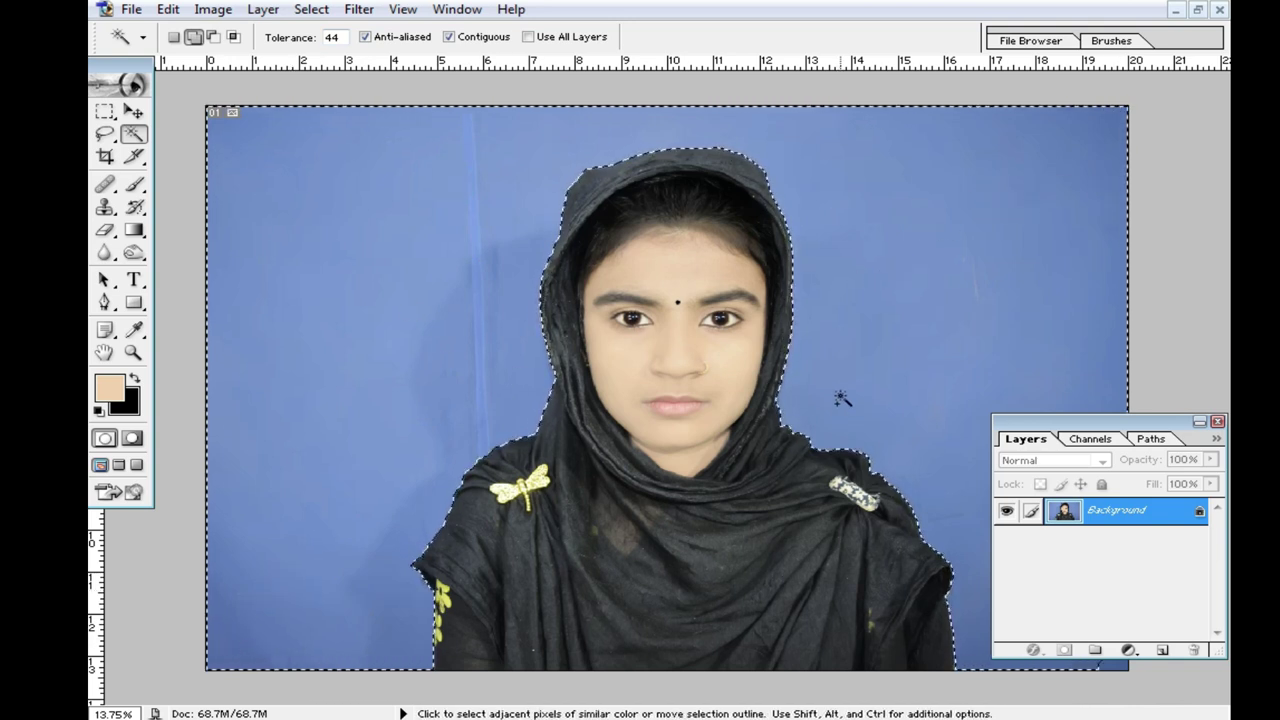
Step: Feather the selection by 5 px and sample the backdrop blue as the paint colour
{"action": "right_click", "coordinate": [807, 272]}
{"action": "left_click", "coordinate": [896, 460]}
{"action": "type", "text": "5"}
{"action": "key", "text": "Return"}
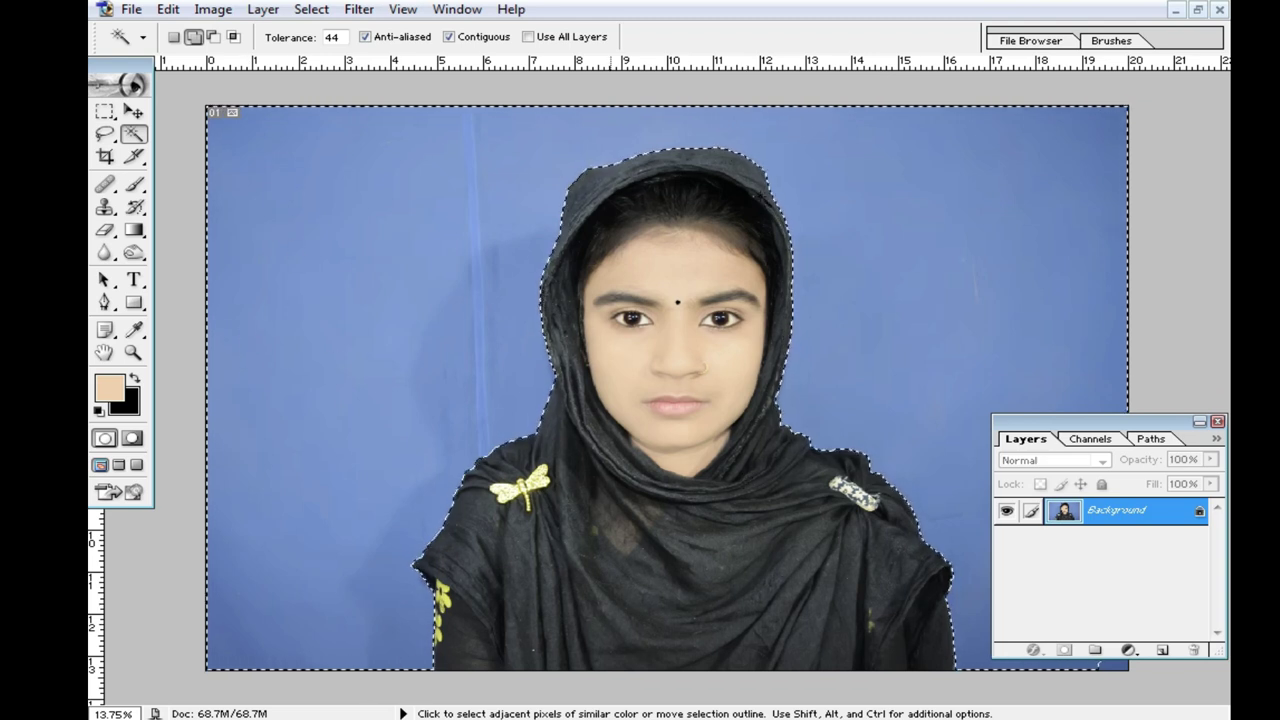
{"action": "key", "text": "i"}
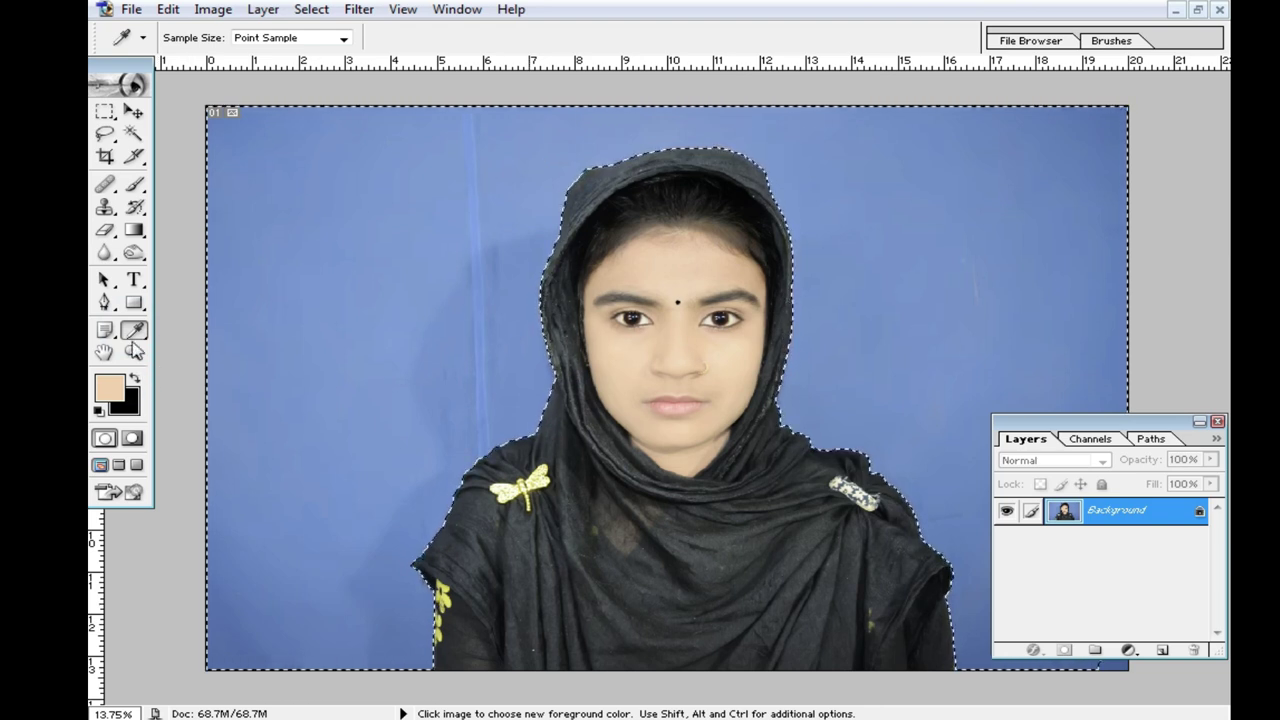
{"action": "key", "text": "x"}
{"action": "left_click", "coordinate": [520, 161]}
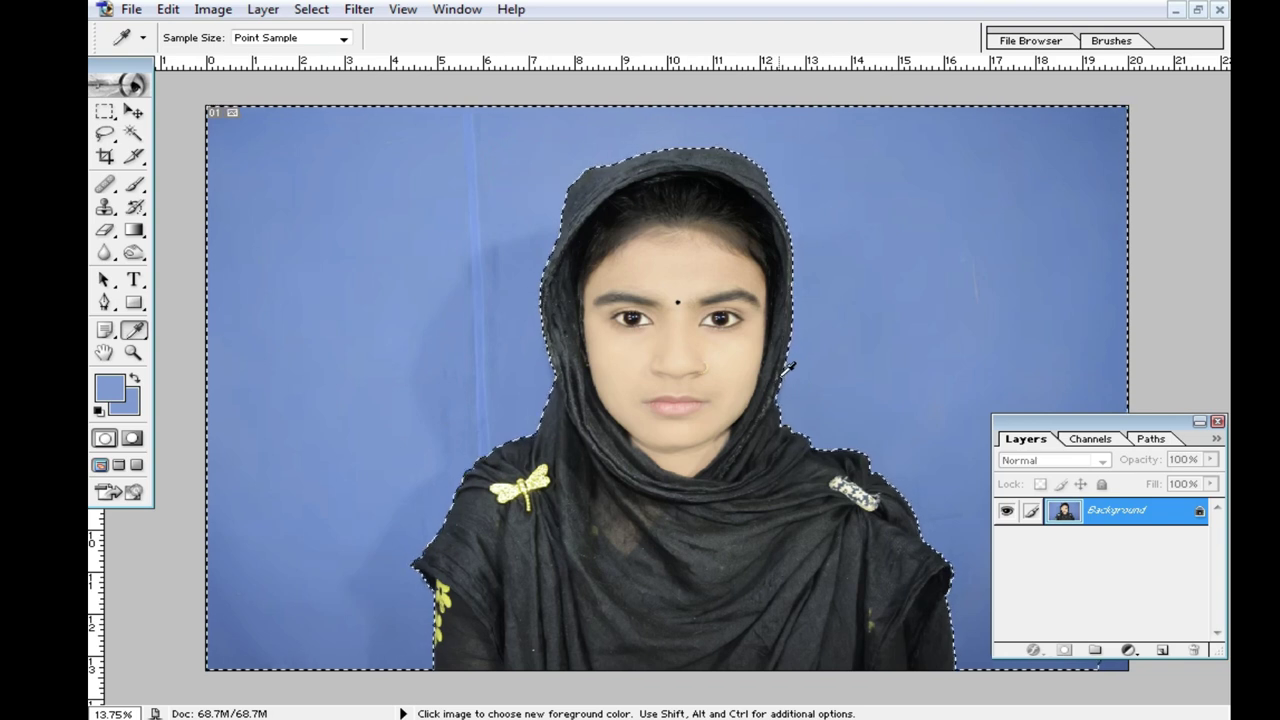
Step: Fill the selected backdrop with flat light blue and bring up the Layers palette beside the image
{"action": "key", "text": "alt+BackSpace"}
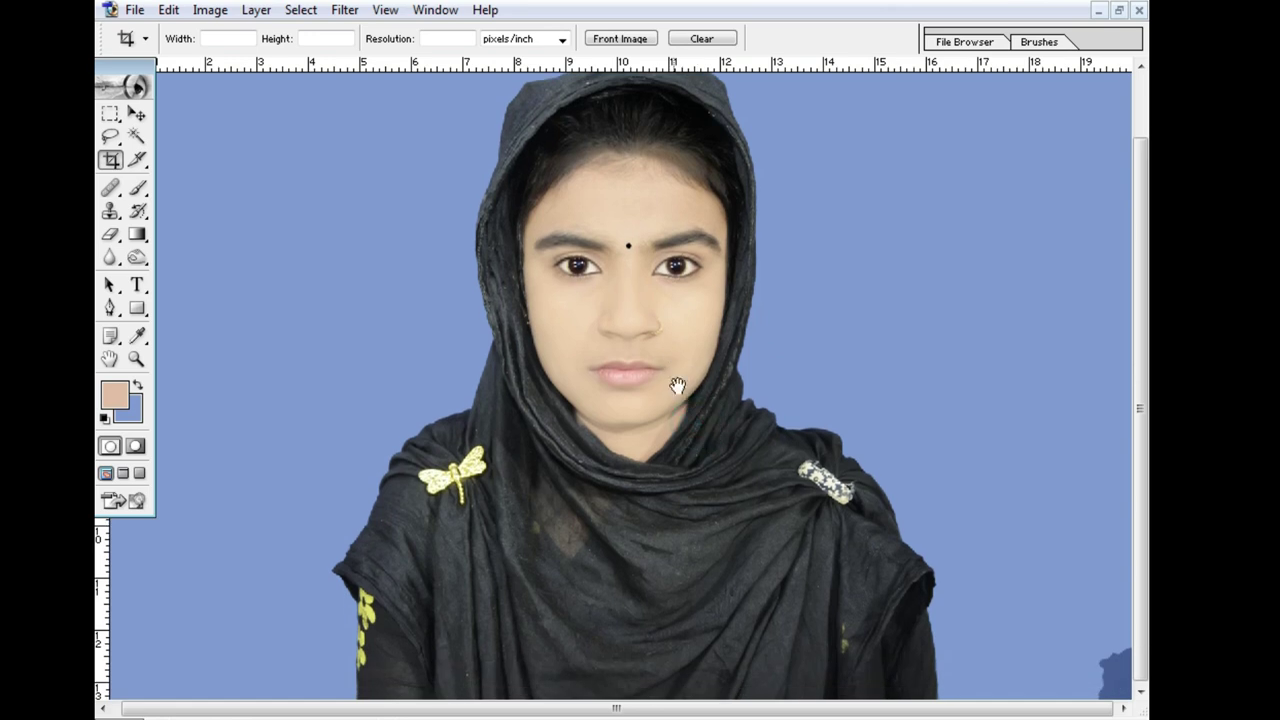
{"action": "key", "text": "F7"}
{"action": "scroll", "coordinate": [619, 346], "scroll_direction": "up", "scroll_amount": 2}
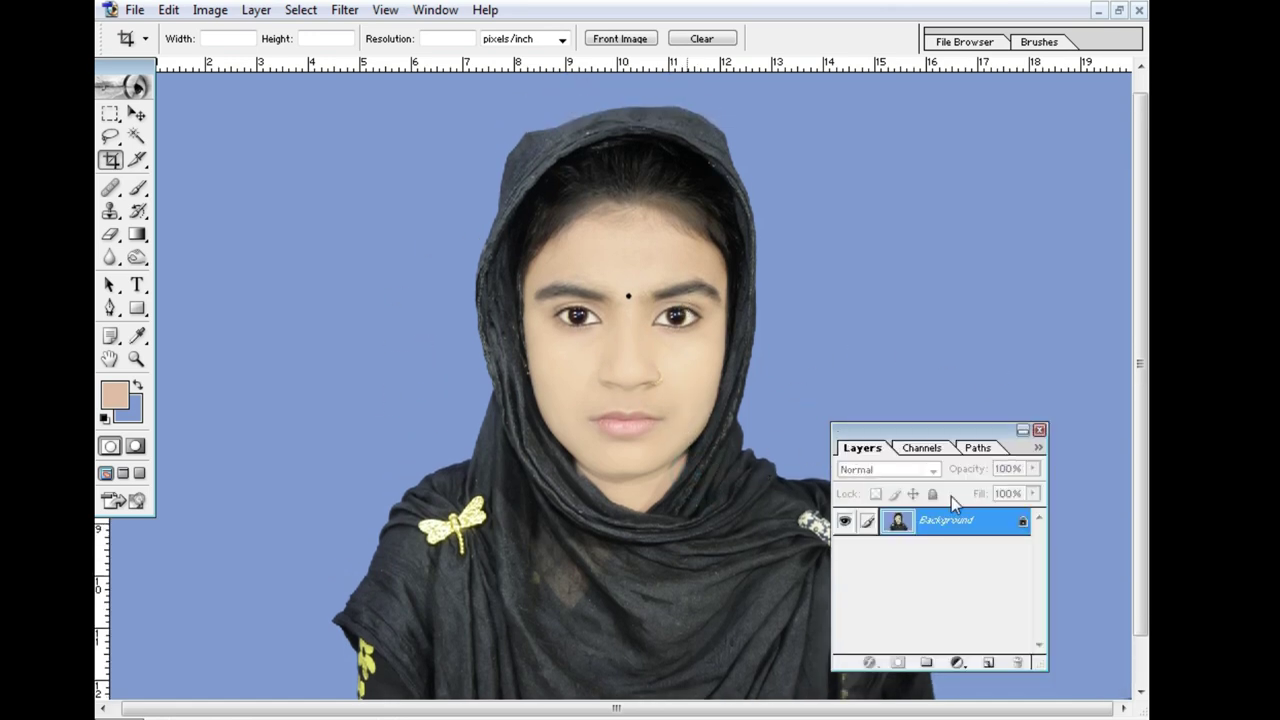
{"action": "left_click_drag", "start_coordinate": [962, 433], "coordinate": [1060, 425]}
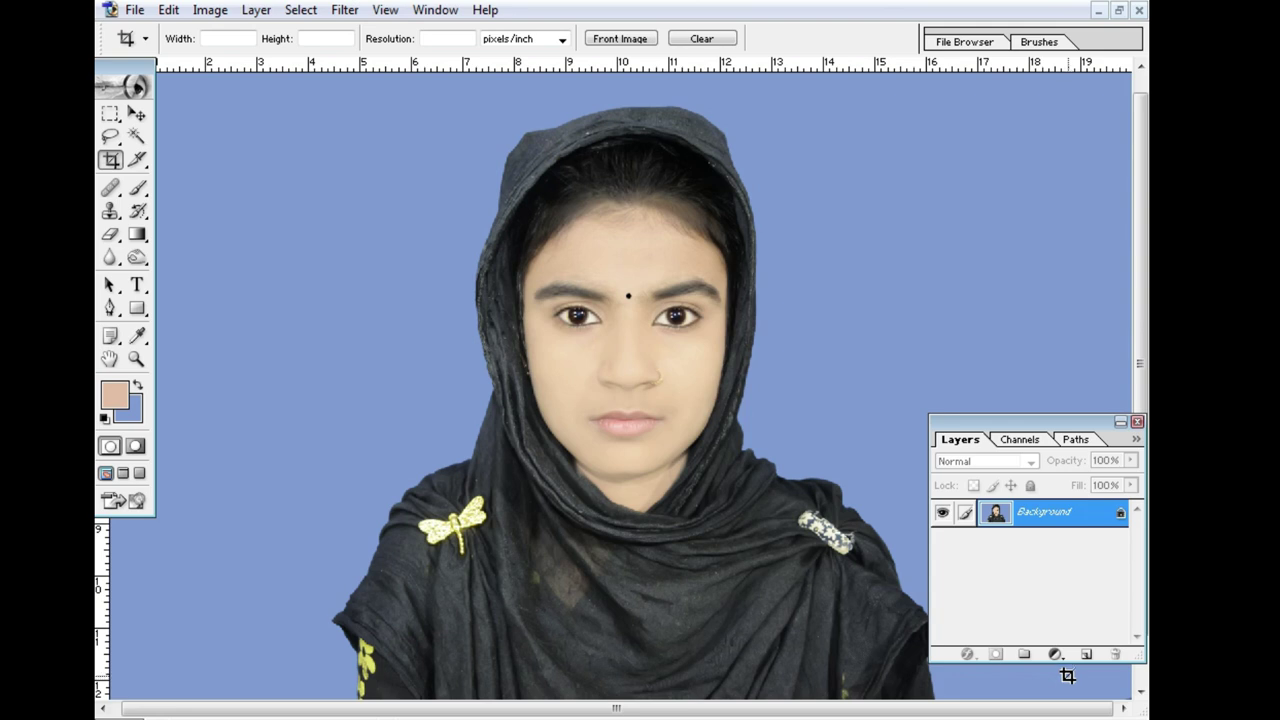
Step: Add a dark olive 666600 Solid Color fill layer and invert its mask to black
{"action": "left_click", "coordinate": [1055, 654]}
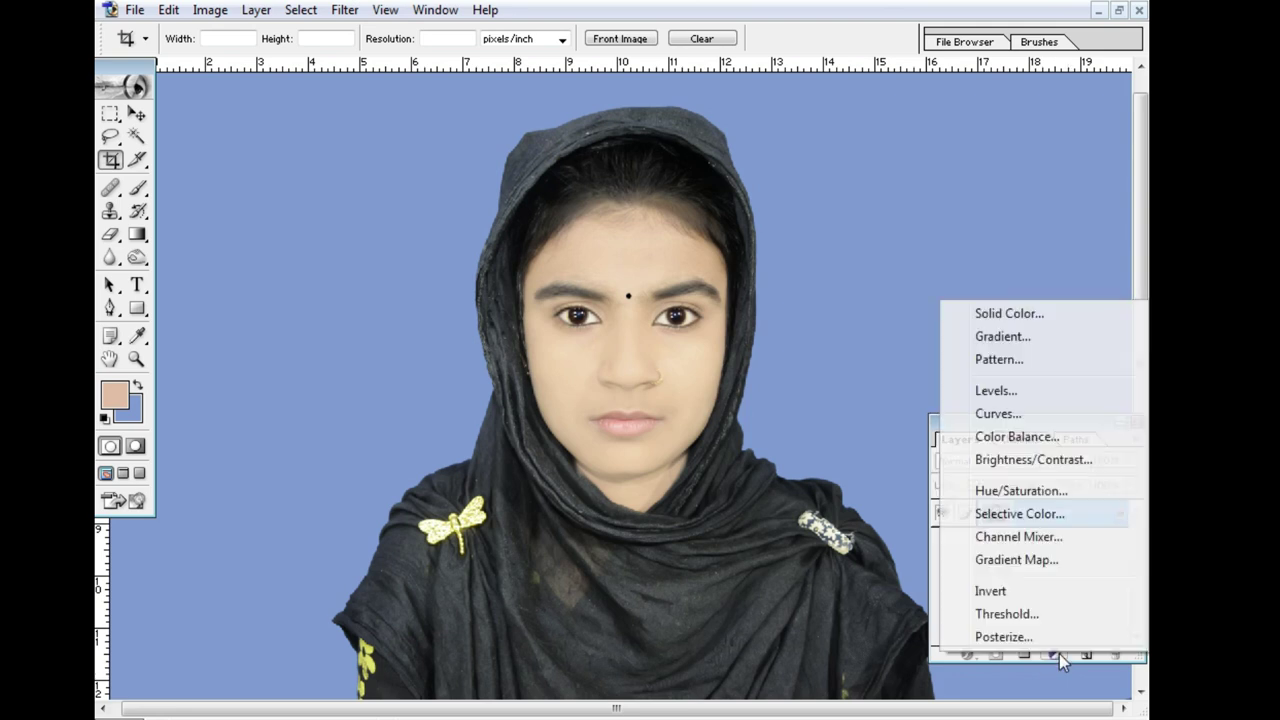
{"action": "left_click", "coordinate": [1010, 314]}
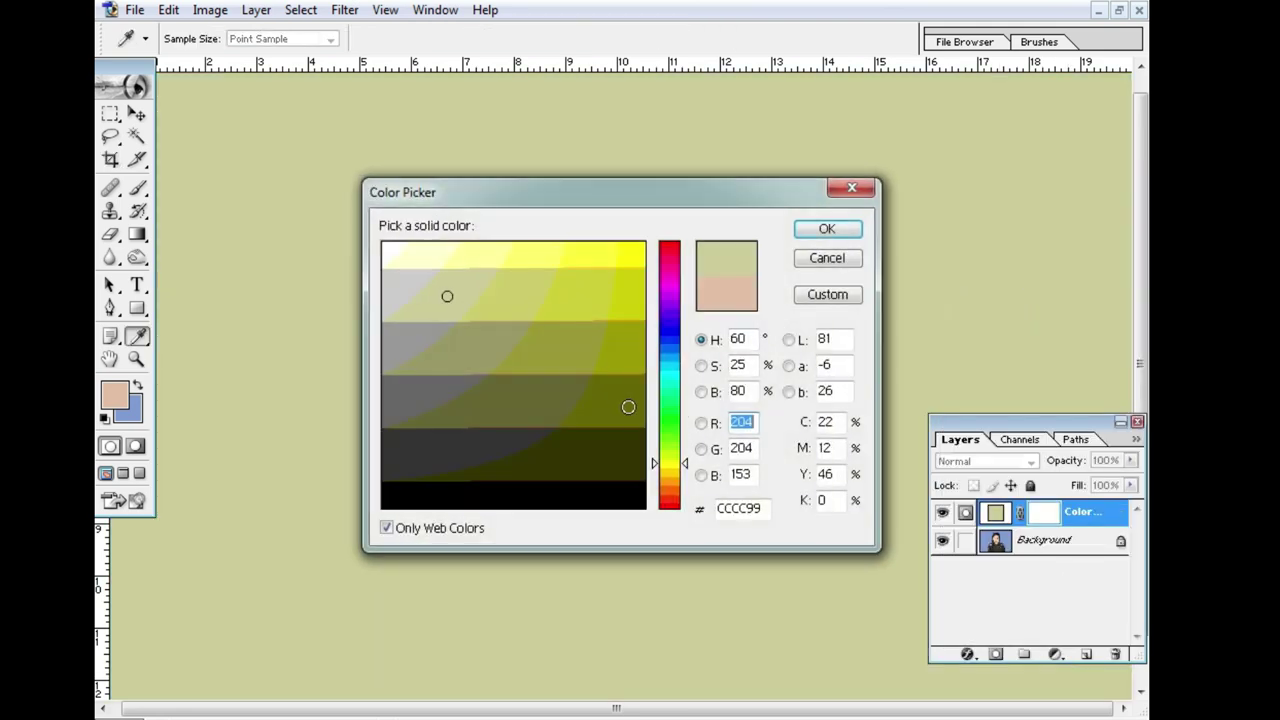
{"action": "left_click", "coordinate": [628, 408]}
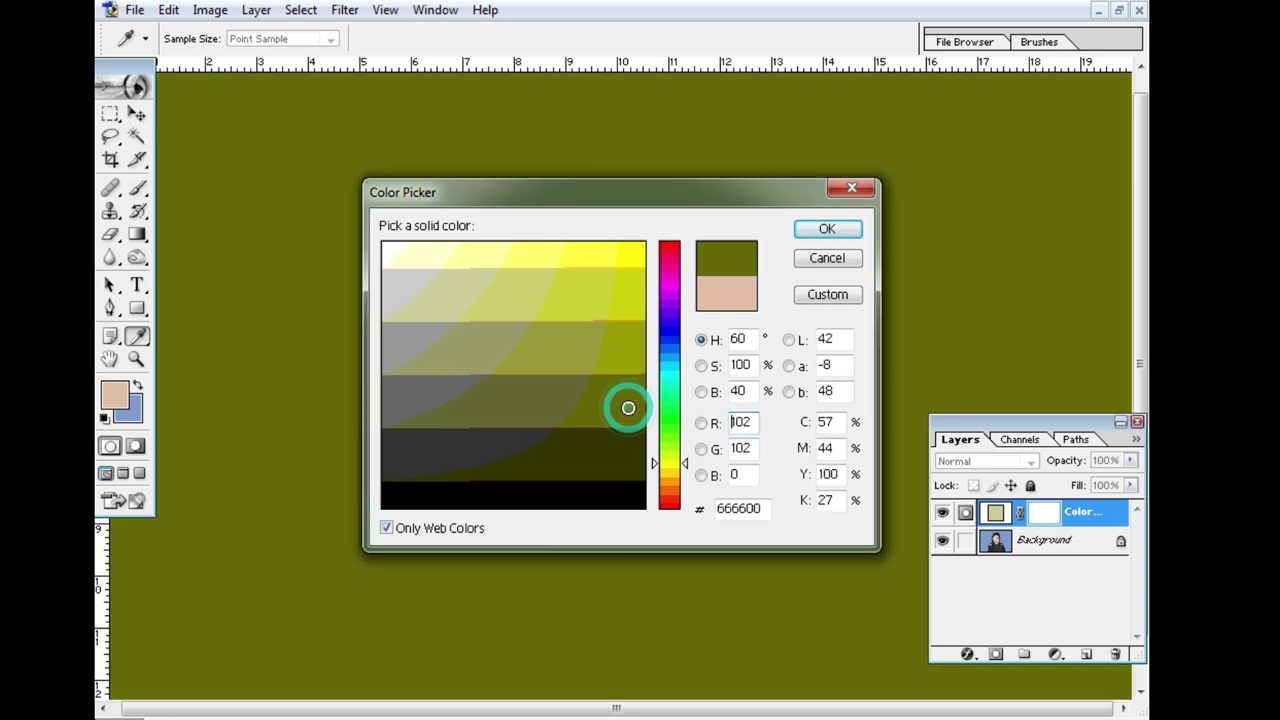
{"action": "left_click", "coordinate": [827, 229]}
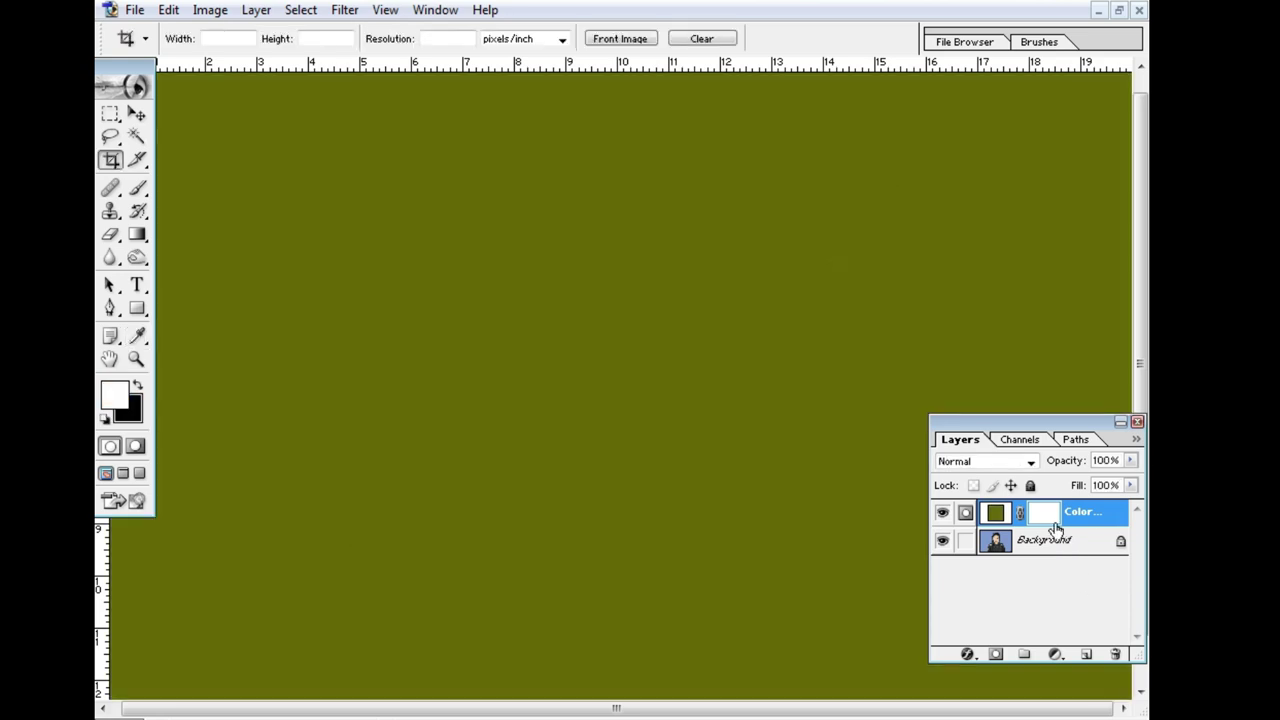
{"action": "key", "text": "ctrl+i"}
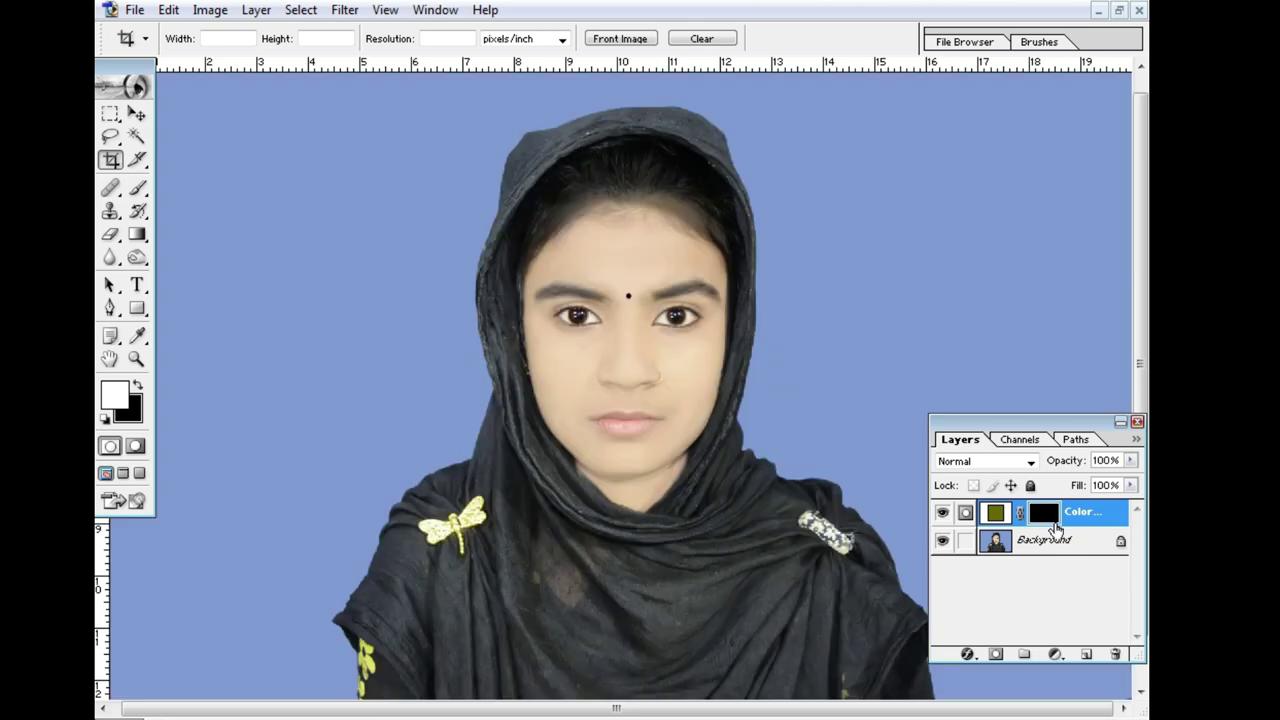
Step: Zoom in on the lips and paint olive across the lower lip with a 37 px brush
{"action": "left_click", "coordinate": [137, 187]}
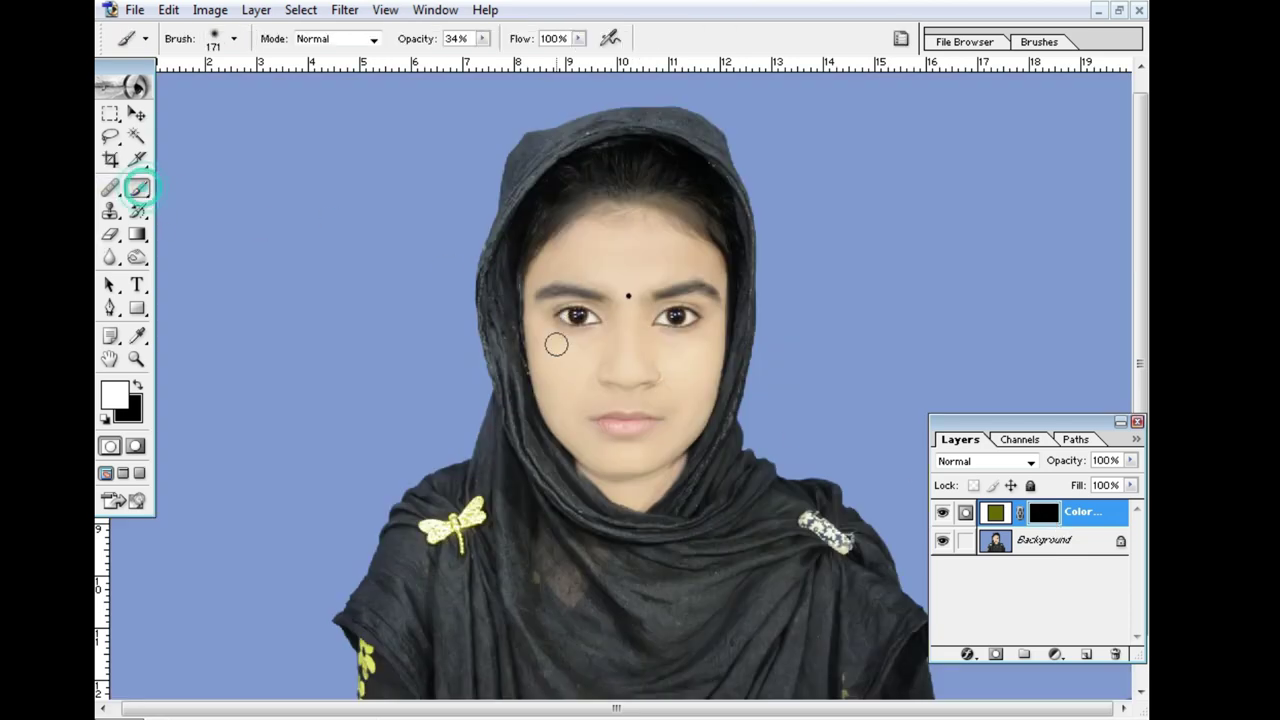
{"action": "left_click", "coordinate": [604, 428], "text": "ctrl"}
{"action": "left_click", "coordinate": [597, 394], "text": "ctrl"}
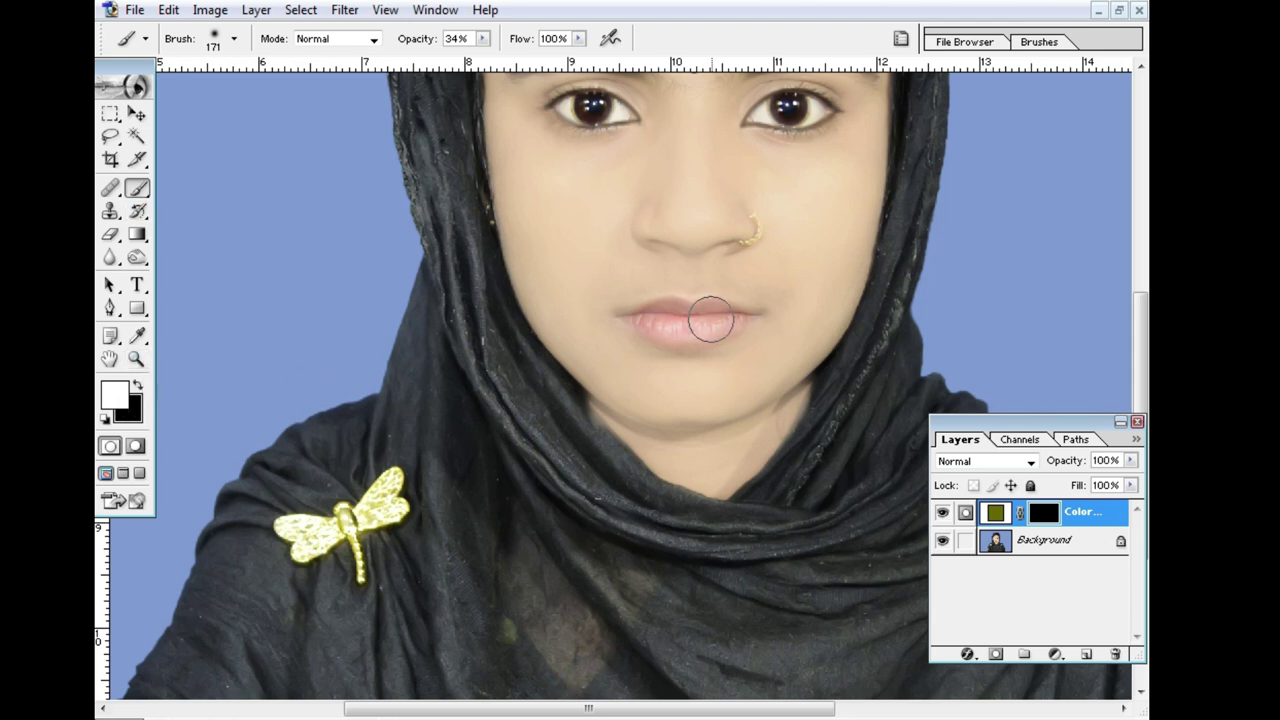
{"action": "left_click", "coordinate": [691, 354], "text": "ctrl"}
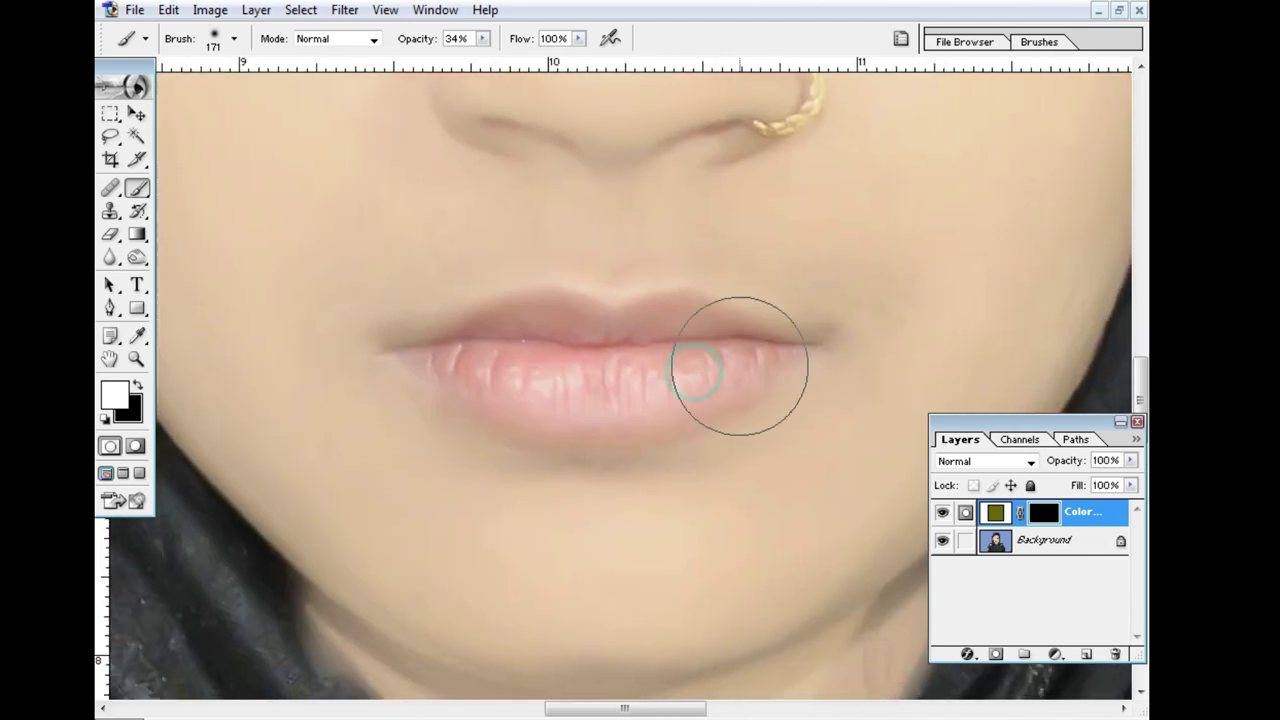
{"action": "right_click", "coordinate": [745, 365]}
{"action": "left_click", "coordinate": [801, 403]}
{"action": "left_click_drag", "start_coordinate": [603, 384], "coordinate": [806, 346]}
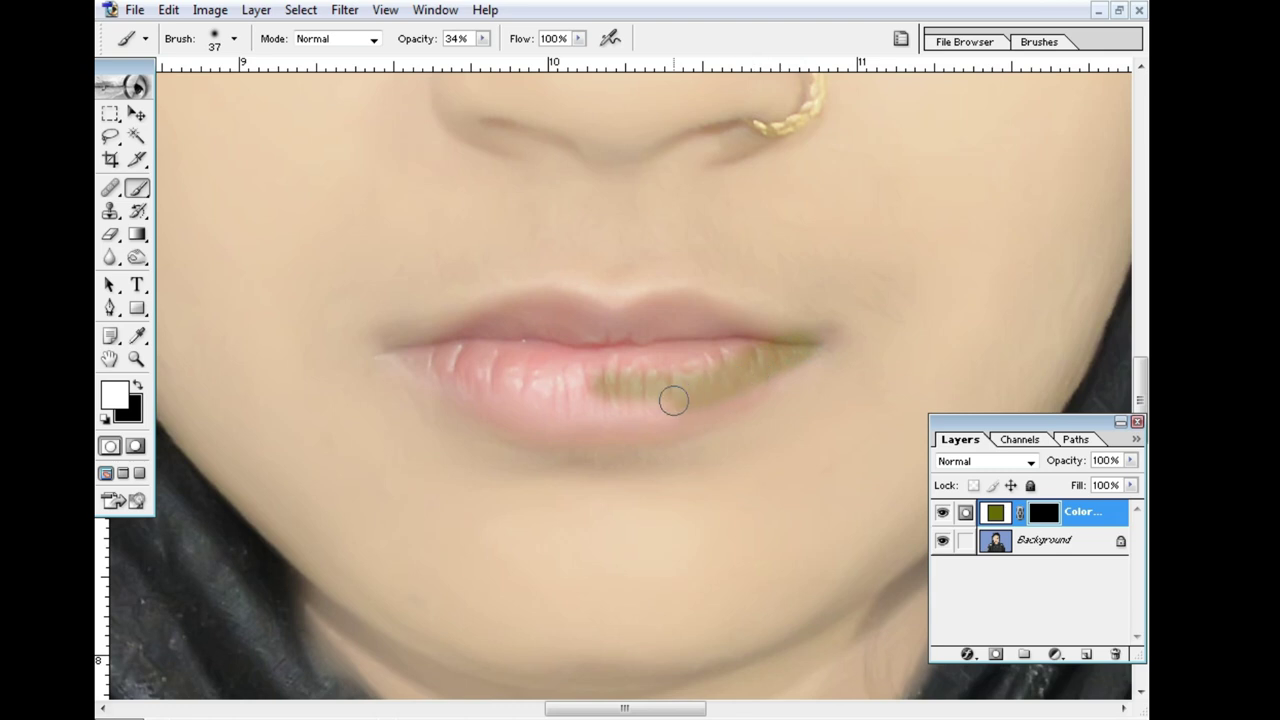
{"action": "left_click_drag", "start_coordinate": [754, 371], "coordinate": [472, 386]}
Step: Try a thin 12 px lip stroke, undo it, and raise brush opacity to 100%
{"action": "right_click", "coordinate": [515, 380]}
{"action": "mouse_move", "coordinate": [575, 428]}
{"action": "left_mouse_down"}
{"action": "mouse_move", "coordinate": [553, 428]}
{"action": "mouse_move", "coordinate": [571, 412]}
{"action": "left_mouse_up"}
{"action": "left_click", "coordinate": [503, 410]}
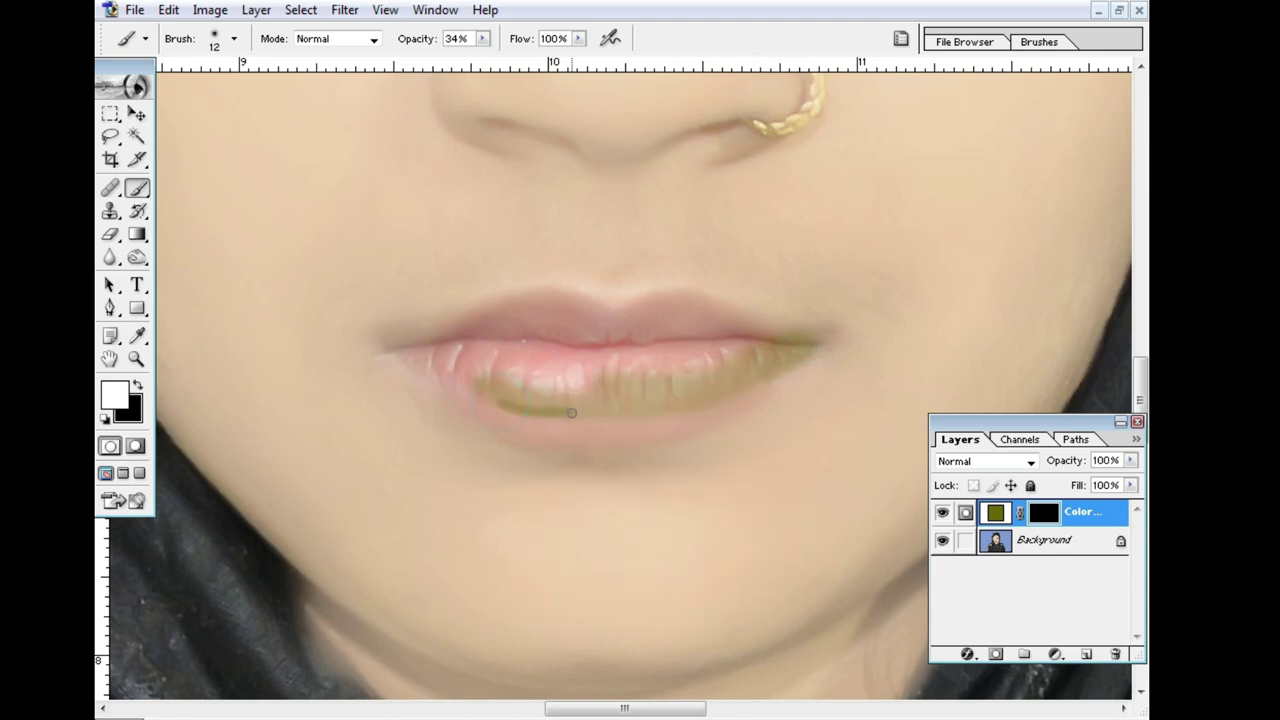
{"action": "key", "text": "ctrl+z"}
{"action": "left_click", "coordinate": [483, 38]}
{"action": "left_click_drag", "start_coordinate": [470, 65], "coordinate": [508, 65]}
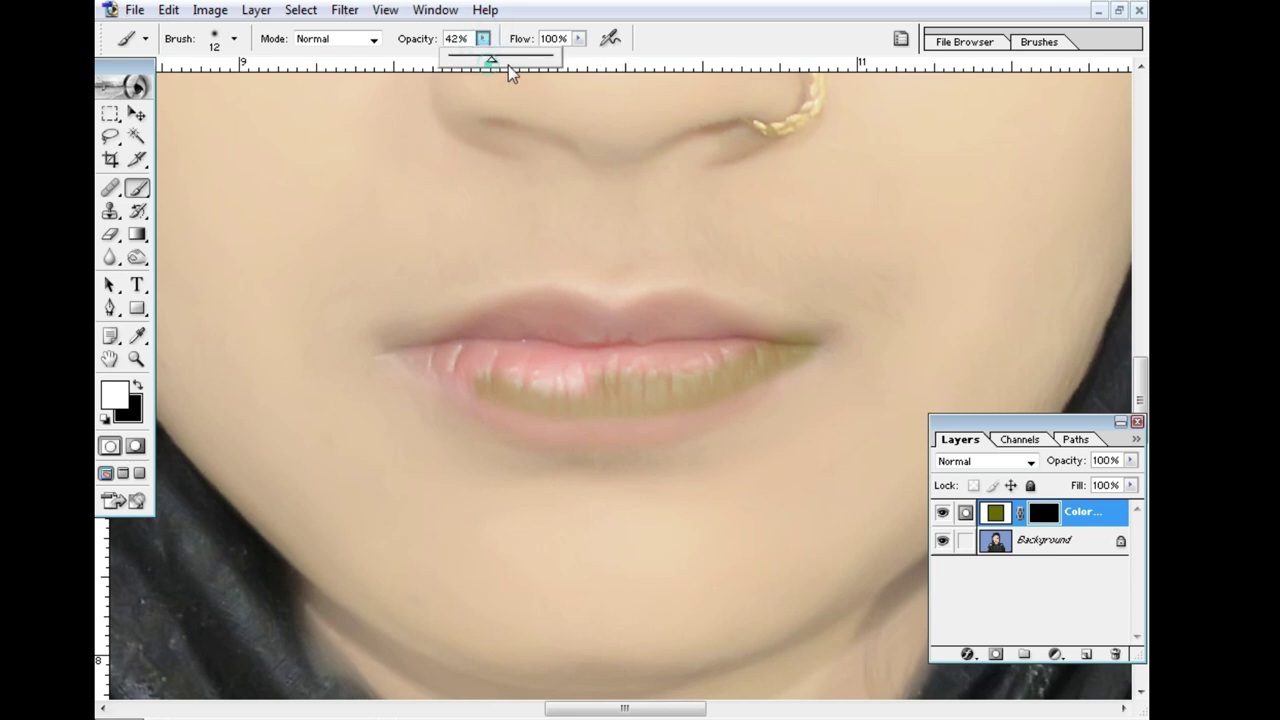
{"action": "key", "text": "ctrl+alt+z"}
{"action": "right_click", "coordinate": [717, 370]}
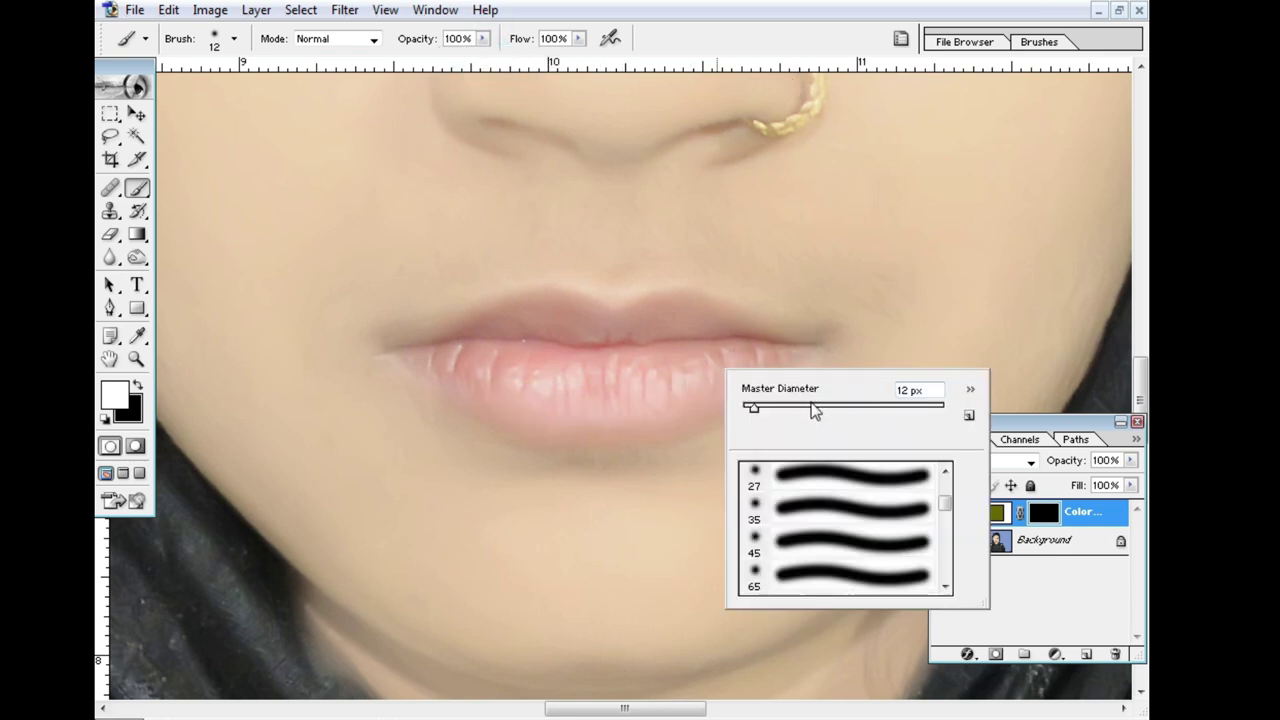
Step: Paint olive over the lower lip and both lip centres with 22–40 px brushes
{"action": "mouse_move", "coordinate": [753, 408]}
{"action": "left_mouse_down"}
{"action": "mouse_move", "coordinate": [764, 408]}
{"action": "mouse_move", "coordinate": [537, 421]}
{"action": "mouse_move", "coordinate": [391, 351]}
{"action": "mouse_move", "coordinate": [528, 292]}
{"action": "mouse_move", "coordinate": [622, 317]}
{"action": "mouse_move", "coordinate": [668, 297]}
{"action": "mouse_move", "coordinate": [805, 340]}
{"action": "mouse_move", "coordinate": [754, 380]}
{"action": "mouse_move", "coordinate": [645, 418]}
{"action": "left_mouse_up"}
{"action": "mouse_move", "coordinate": [814, 342]}
{"action": "left_mouse_down"}
{"action": "mouse_move", "coordinate": [760, 385]}
{"action": "mouse_move", "coordinate": [615, 420]}
{"action": "mouse_move", "coordinate": [546, 422]}
{"action": "mouse_move", "coordinate": [445, 380]}
{"action": "left_mouse_up"}
{"action": "right_click", "coordinate": [575, 380]}
{"action": "left_click_drag", "start_coordinate": [614, 420], "coordinate": [631, 420]}
{"action": "left_click", "coordinate": [606, 366]}
{"action": "mouse_move", "coordinate": [606, 366]}
{"action": "left_mouse_down"}
{"action": "mouse_move", "coordinate": [686, 375]}
{"action": "mouse_move", "coordinate": [769, 350]}
{"action": "mouse_move", "coordinate": [677, 320]}
{"action": "mouse_move", "coordinate": [694, 337]}
{"action": "mouse_move", "coordinate": [634, 354]}
{"action": "left_mouse_up"}
{"action": "mouse_move", "coordinate": [666, 394]}
{"action": "left_mouse_down"}
{"action": "mouse_move", "coordinate": [560, 380]}
{"action": "mouse_move", "coordinate": [583, 324]}
{"action": "mouse_move", "coordinate": [486, 326]}
{"action": "mouse_move", "coordinate": [429, 349]}
{"action": "mouse_move", "coordinate": [631, 399]}
{"action": "mouse_move", "coordinate": [480, 380]}
{"action": "mouse_move", "coordinate": [509, 357]}
{"action": "mouse_move", "coordinate": [477, 357]}
{"action": "left_mouse_up"}
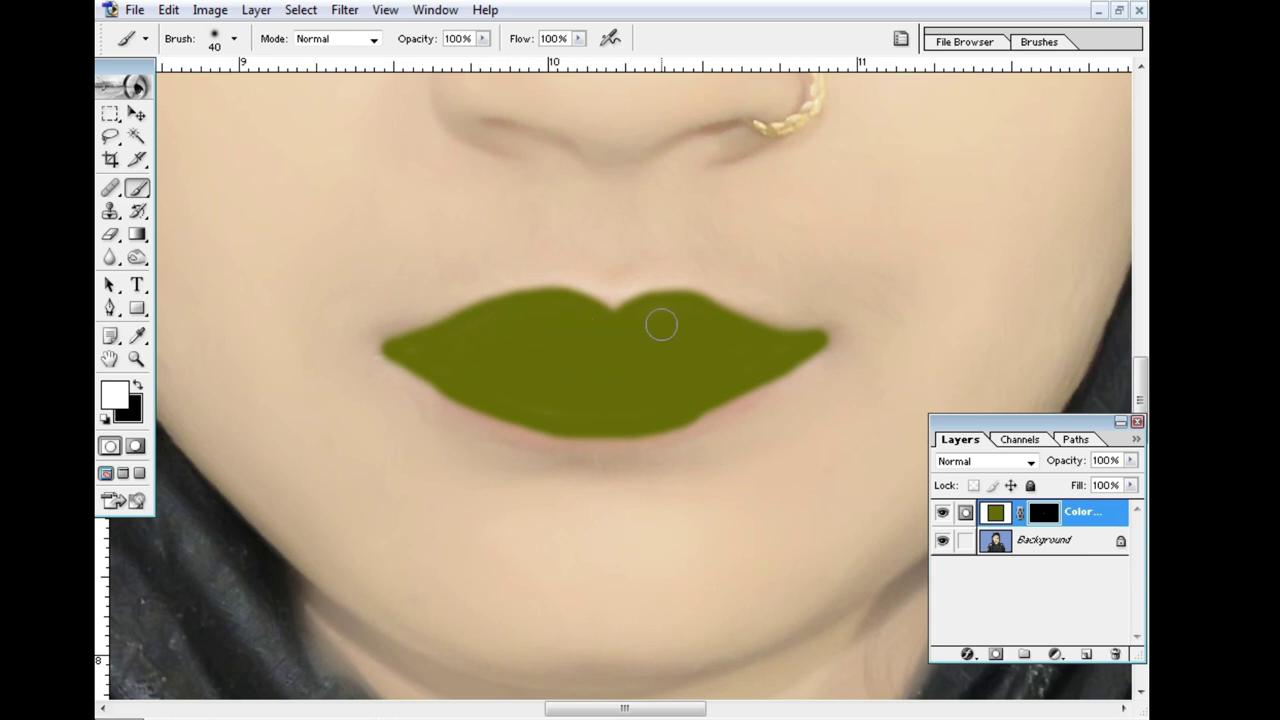
Step: Touch up the lips' right edge with a 20 px brush and lower layer opacity to about 57%
{"action": "right_click", "coordinate": [770, 340]}
{"action": "left_click_drag", "start_coordinate": [800, 381], "coordinate": [780, 381]}
{"action": "key", "text": "Return"}
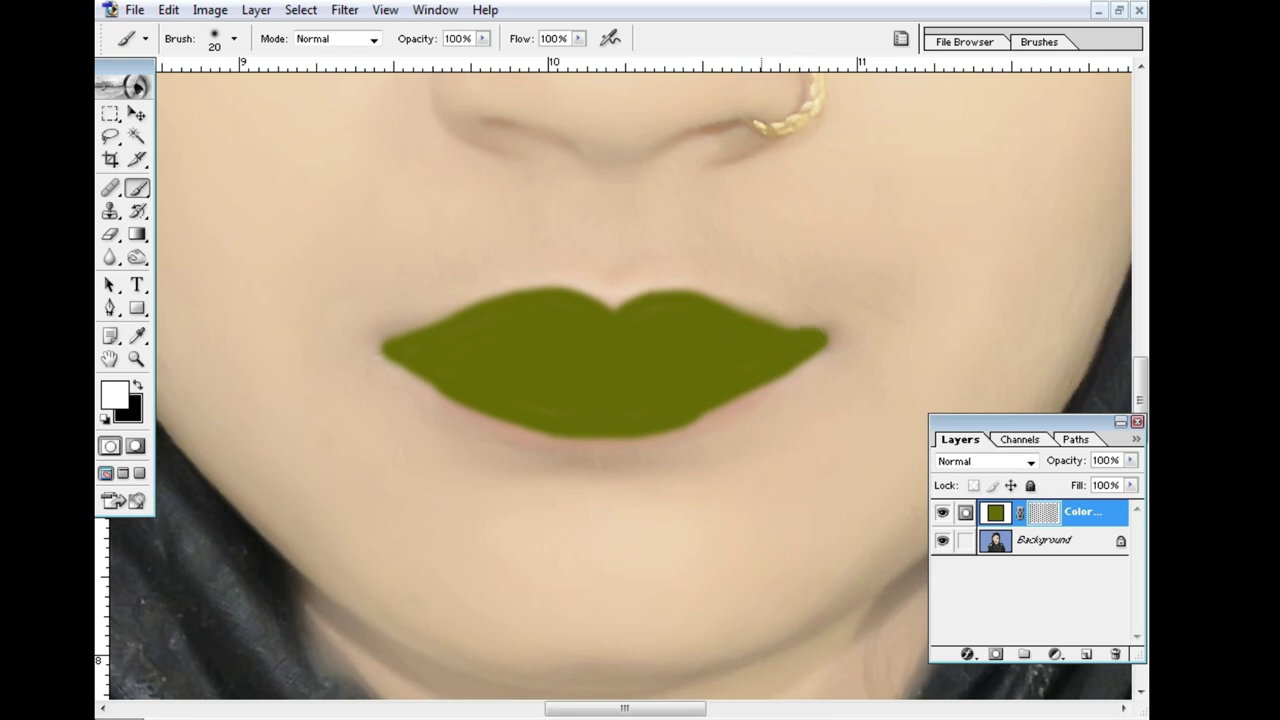
{"action": "left_click_drag", "start_coordinate": [677, 415], "coordinate": [768, 373]}
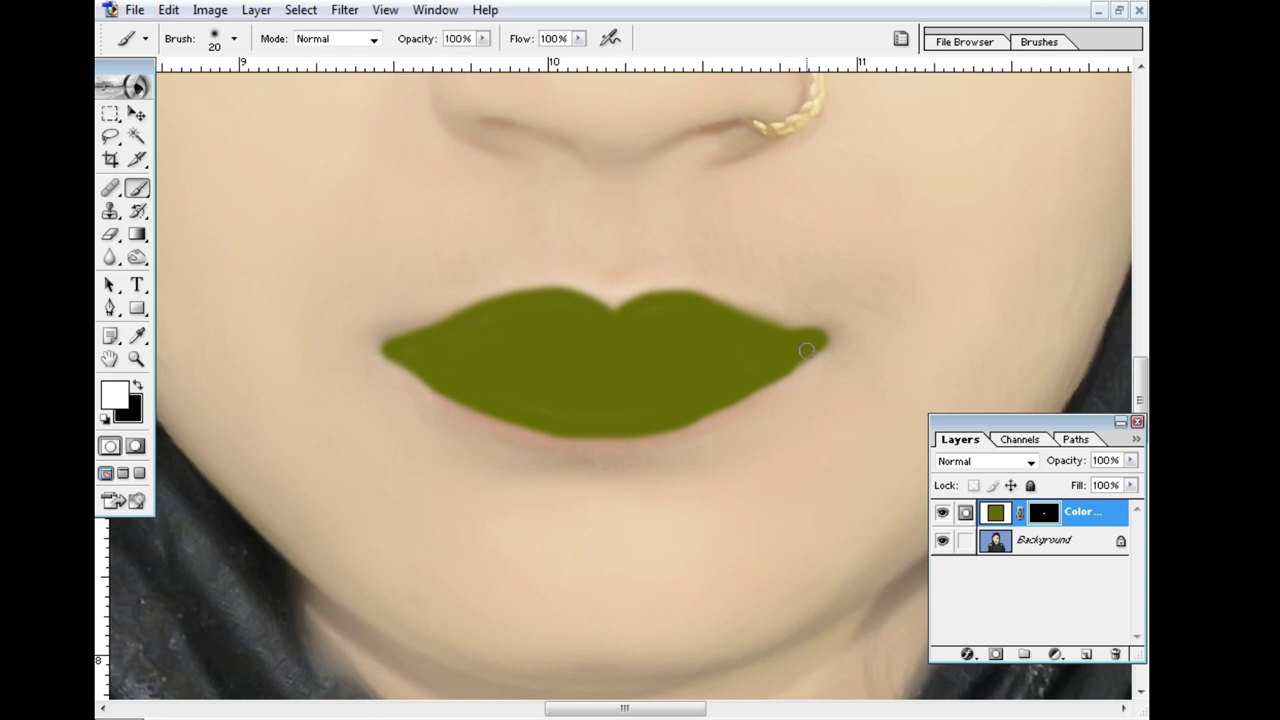
{"action": "left_click", "coordinate": [1131, 460]}
{"action": "mouse_move", "coordinate": [1128, 485]}
{"action": "left_mouse_down"}
{"action": "mouse_move", "coordinate": [1070, 486]}
{"action": "mouse_move", "coordinate": [1089, 479]}
{"action": "left_mouse_up"}
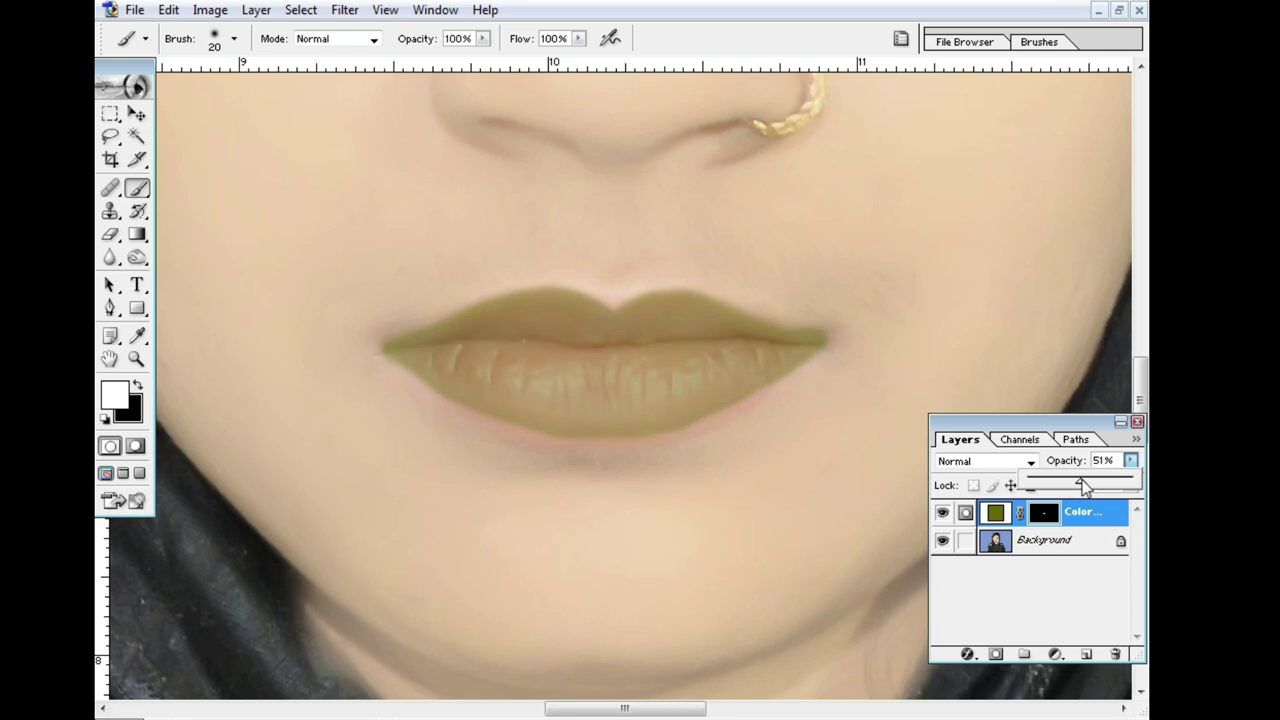
Step: Set the lip tint layer to Soft Light blending at about 90% opacity
{"action": "left_click", "coordinate": [1030, 462]}
{"action": "left_click", "coordinate": [976, 296]}
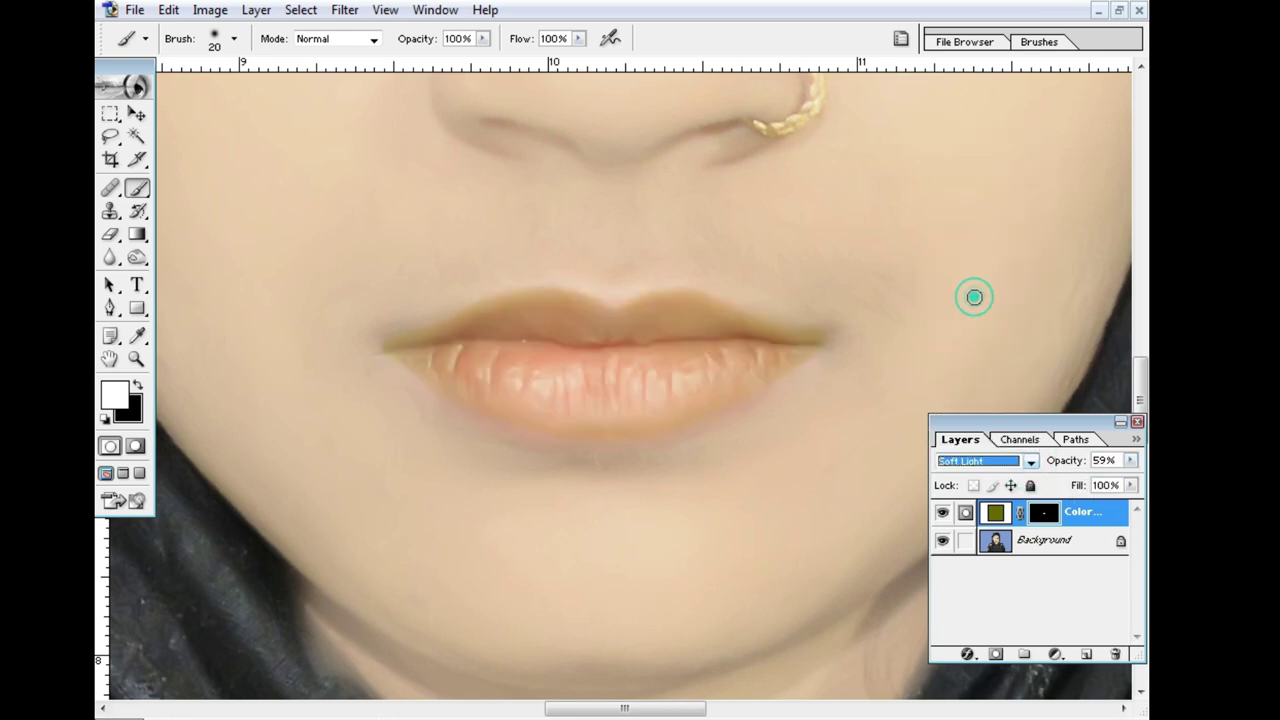
{"action": "left_click_drag", "start_coordinate": [1136, 462], "coordinate": [1124, 486]}
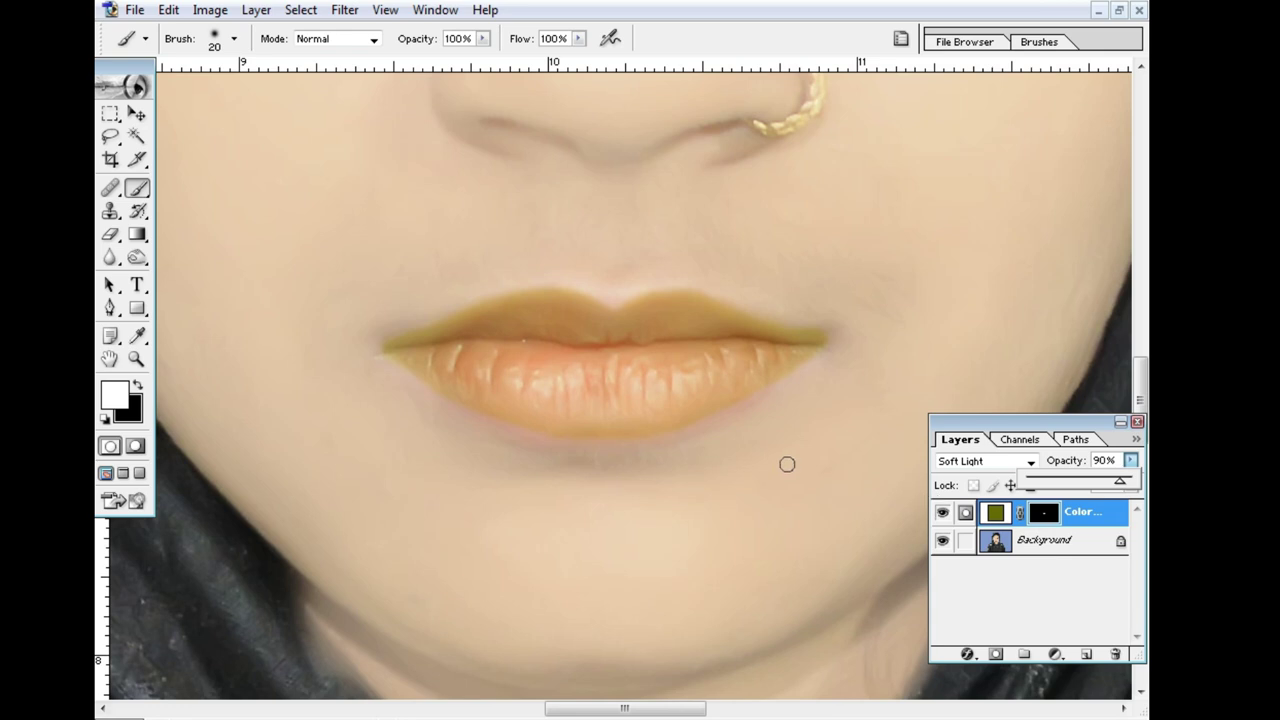
{"action": "key", "text": "ctrl+minus"}
{"action": "left_click_drag", "start_coordinate": [629, 429], "coordinate": [666, 566]}
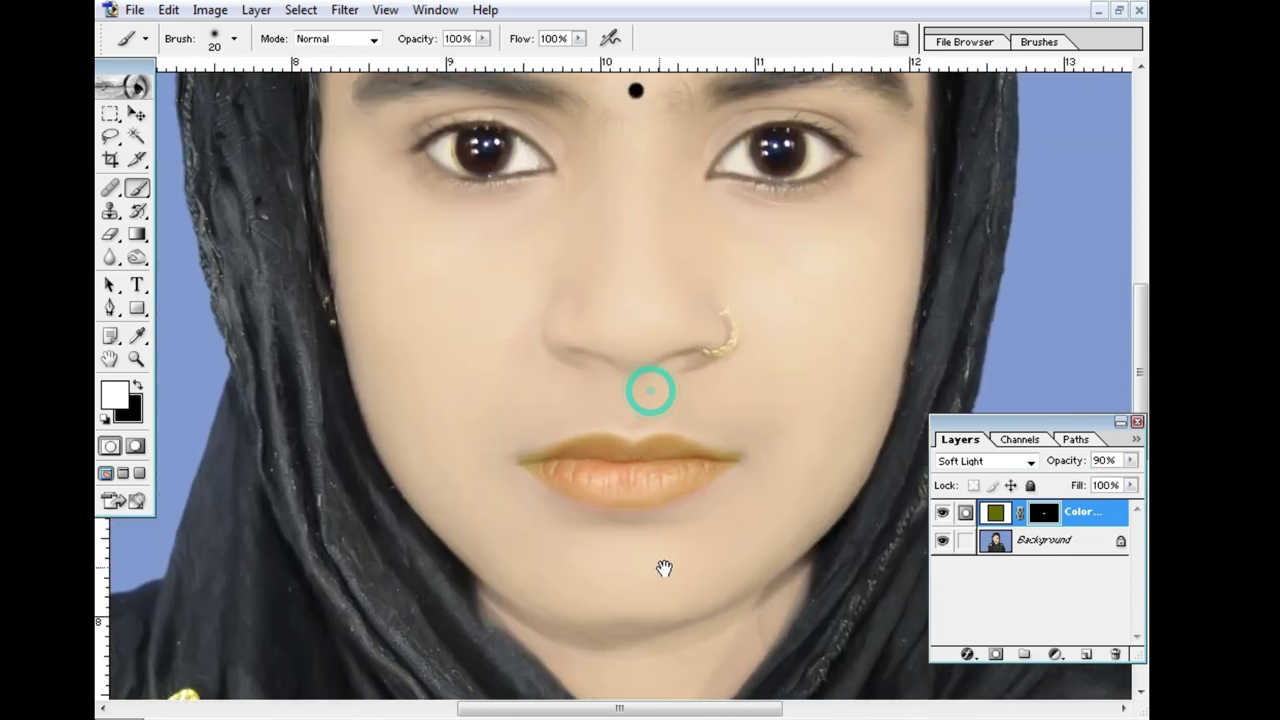
Step: Change the Color Fill layer's colour to the darker olive 333300
{"action": "double_click", "coordinate": [995, 512]}
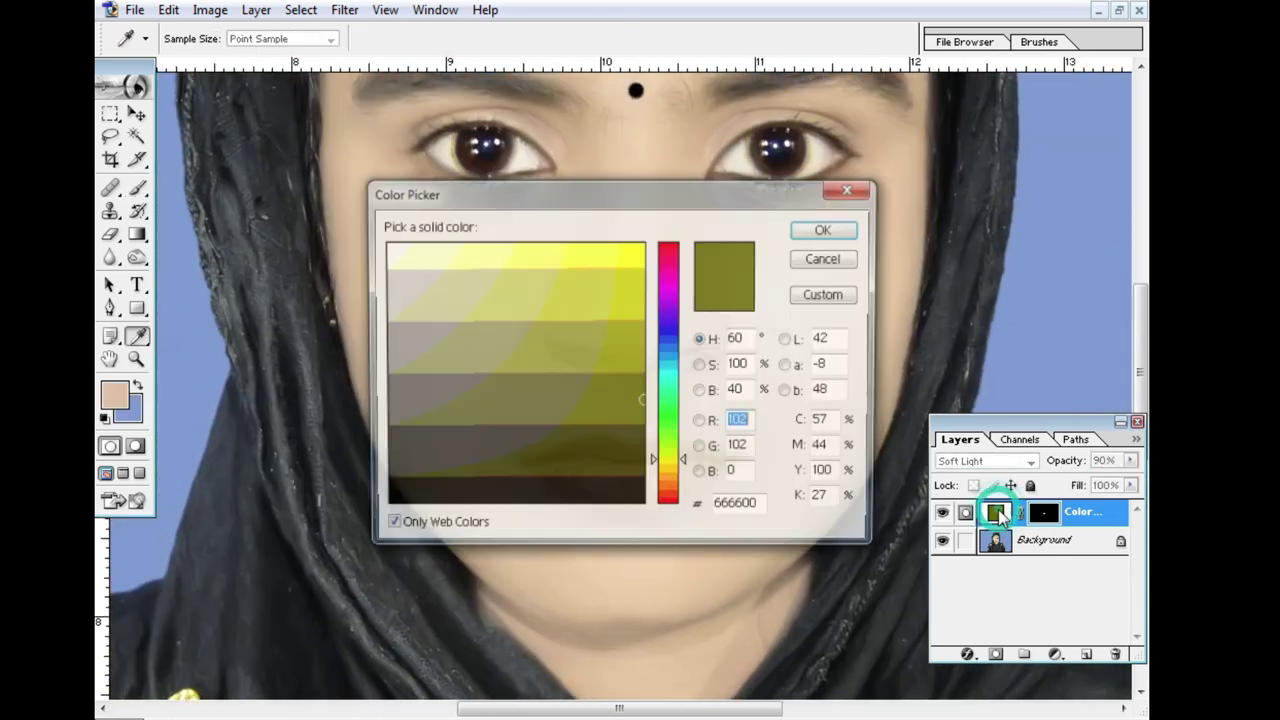
{"action": "left_click", "coordinate": [621, 450]}
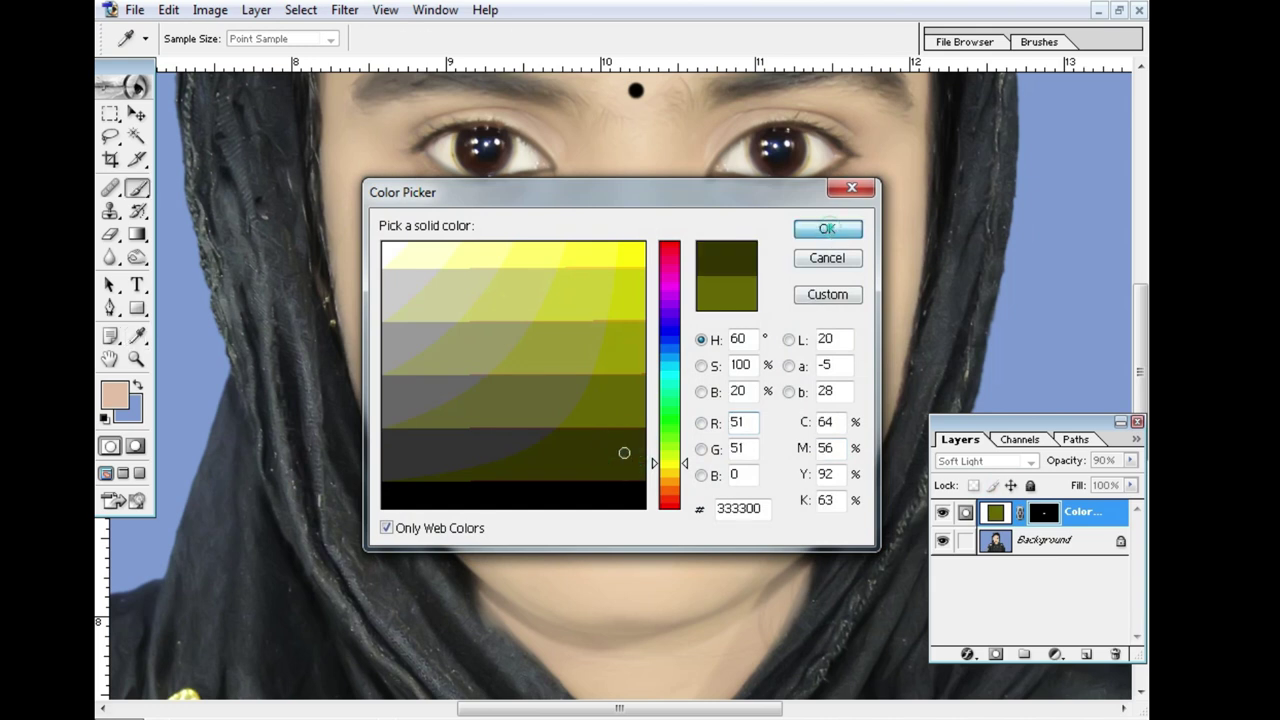
{"action": "left_click", "coordinate": [827, 228]}
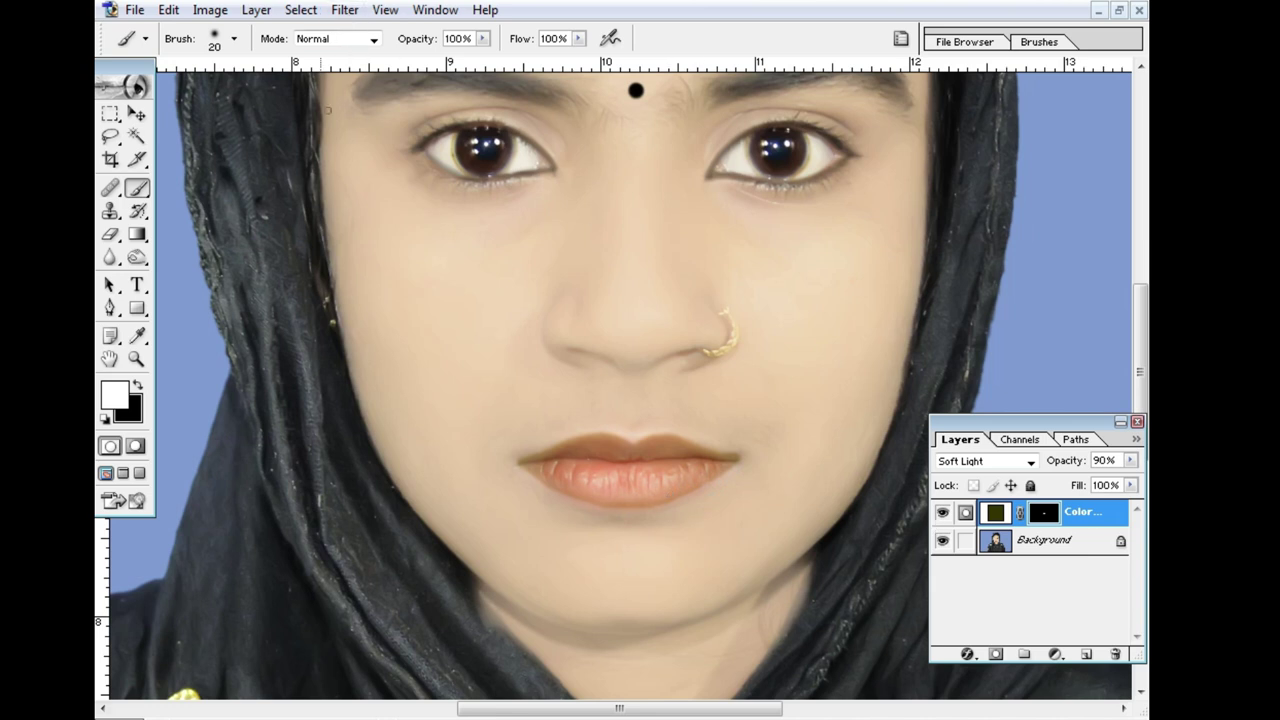
Step: Apply a Gaussian Blur with a 3.6-pixel radius to the lip tint's mask
{"action": "left_click", "coordinate": [138, 115]}
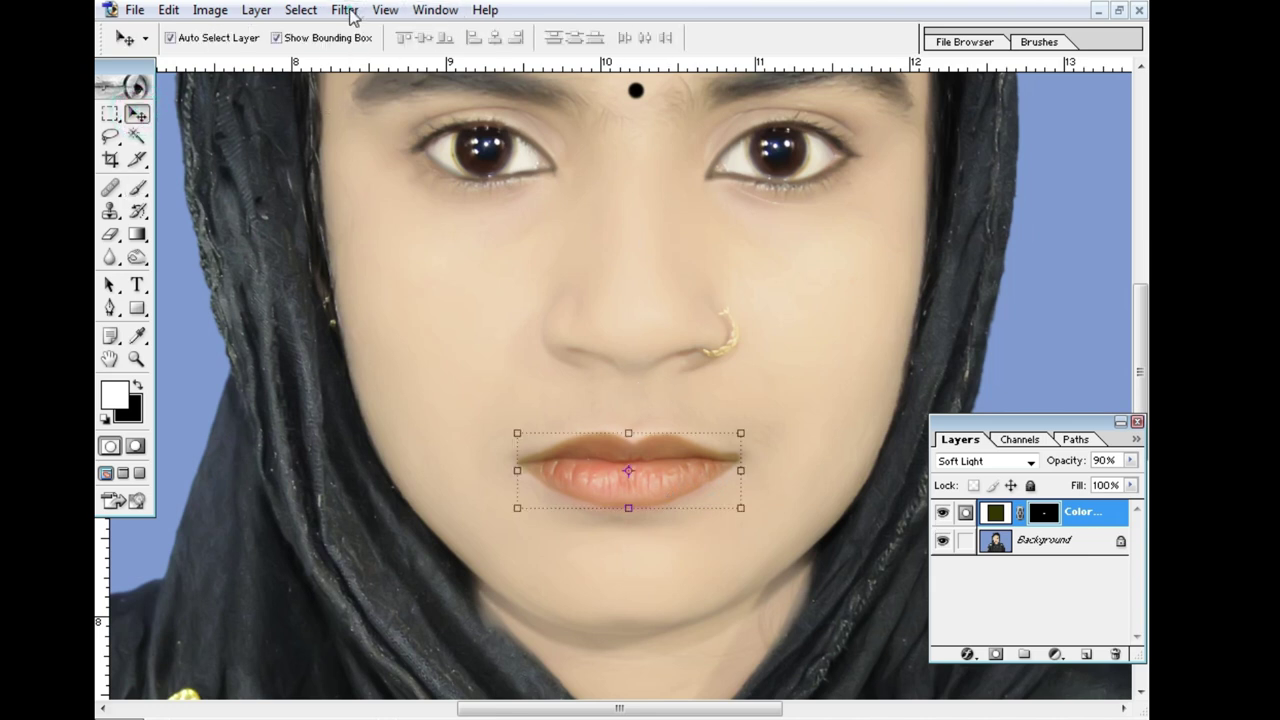
{"action": "left_click", "coordinate": [345, 10]}
{"action": "left_click", "coordinate": [425, 165]}
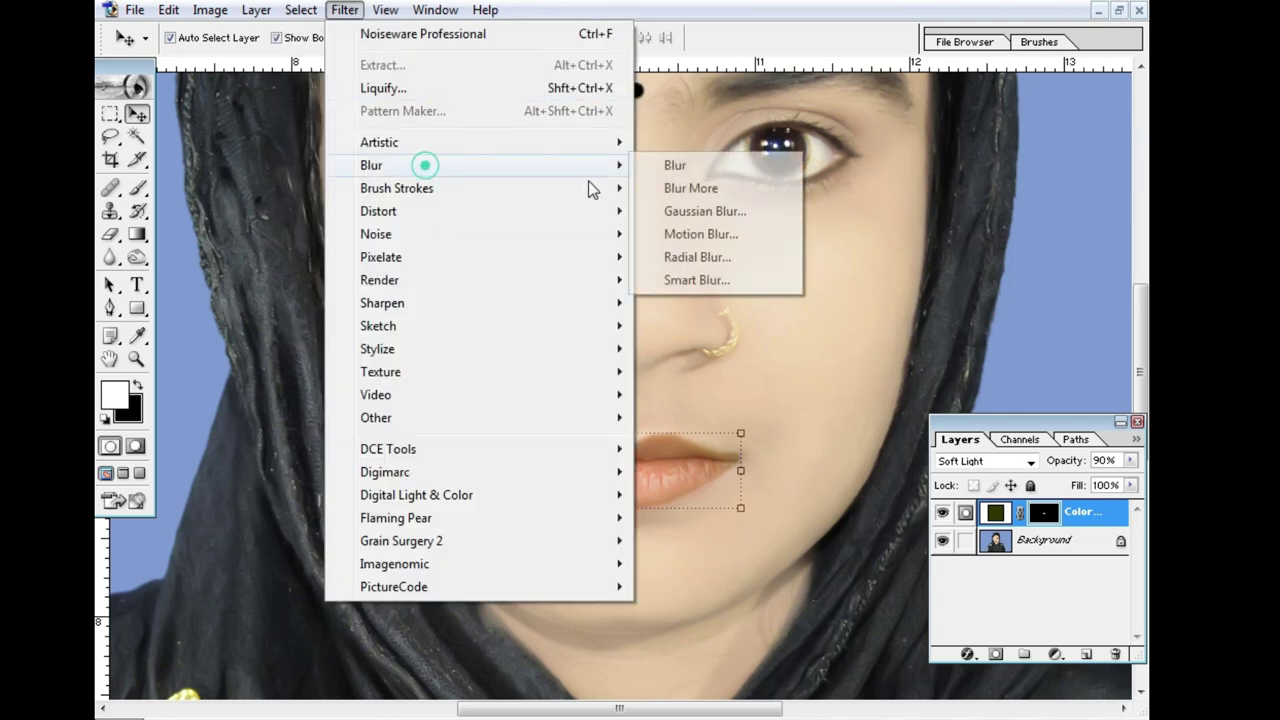
{"action": "left_click", "coordinate": [745, 211]}
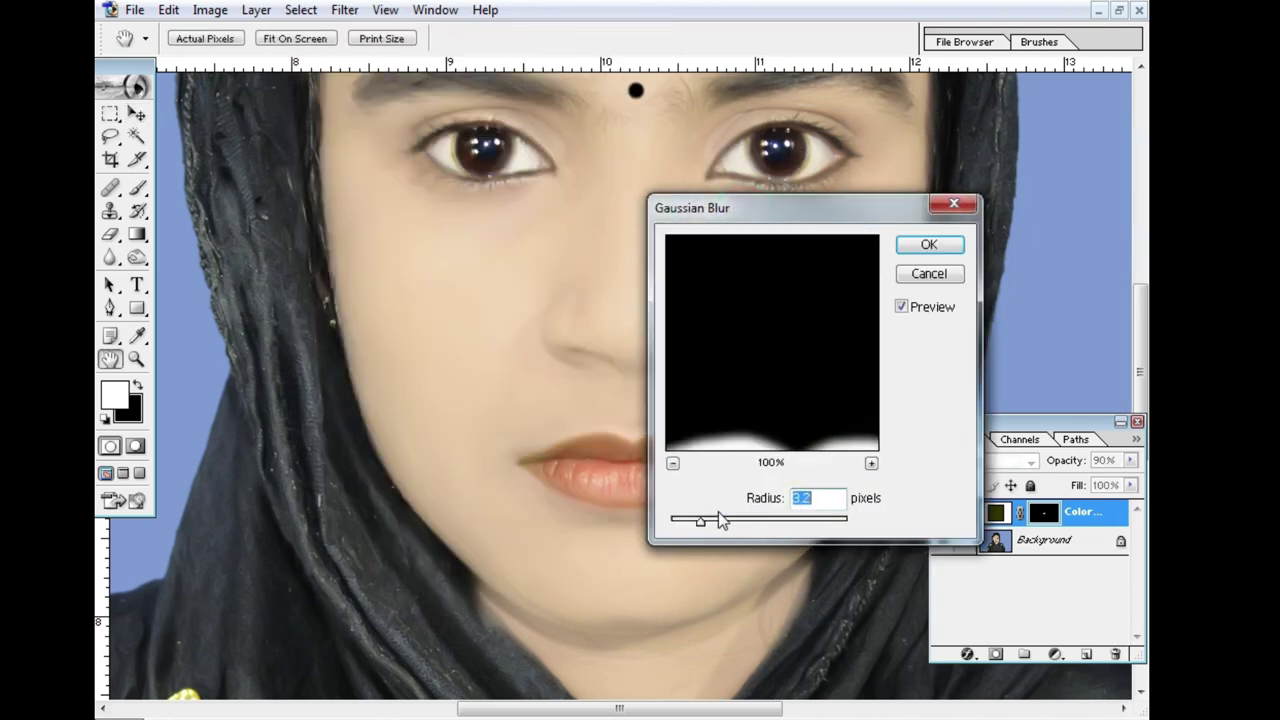
{"action": "left_click_drag", "start_coordinate": [722, 520], "coordinate": [714, 521]}
{"action": "left_click", "coordinate": [837, 392]}
{"action": "left_click", "coordinate": [672, 463]}
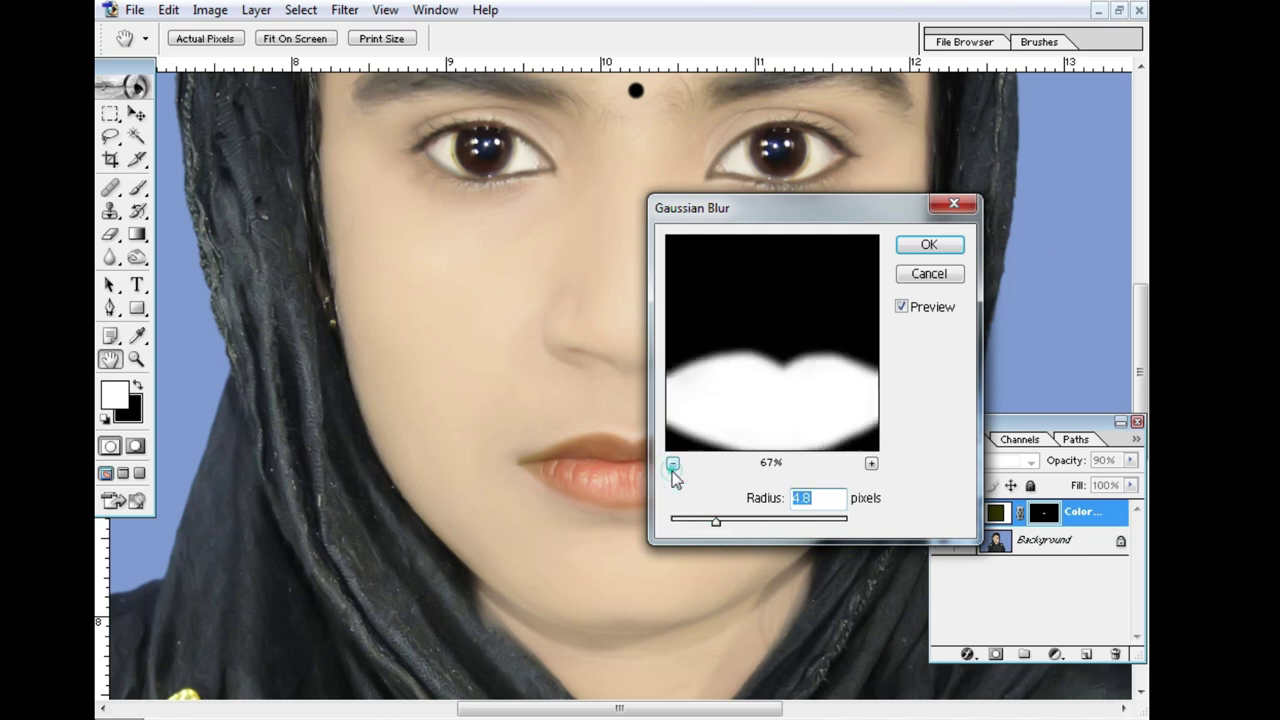
{"action": "left_click", "coordinate": [672, 463]}
{"action": "left_click_drag", "start_coordinate": [722, 522], "coordinate": [736, 522]}
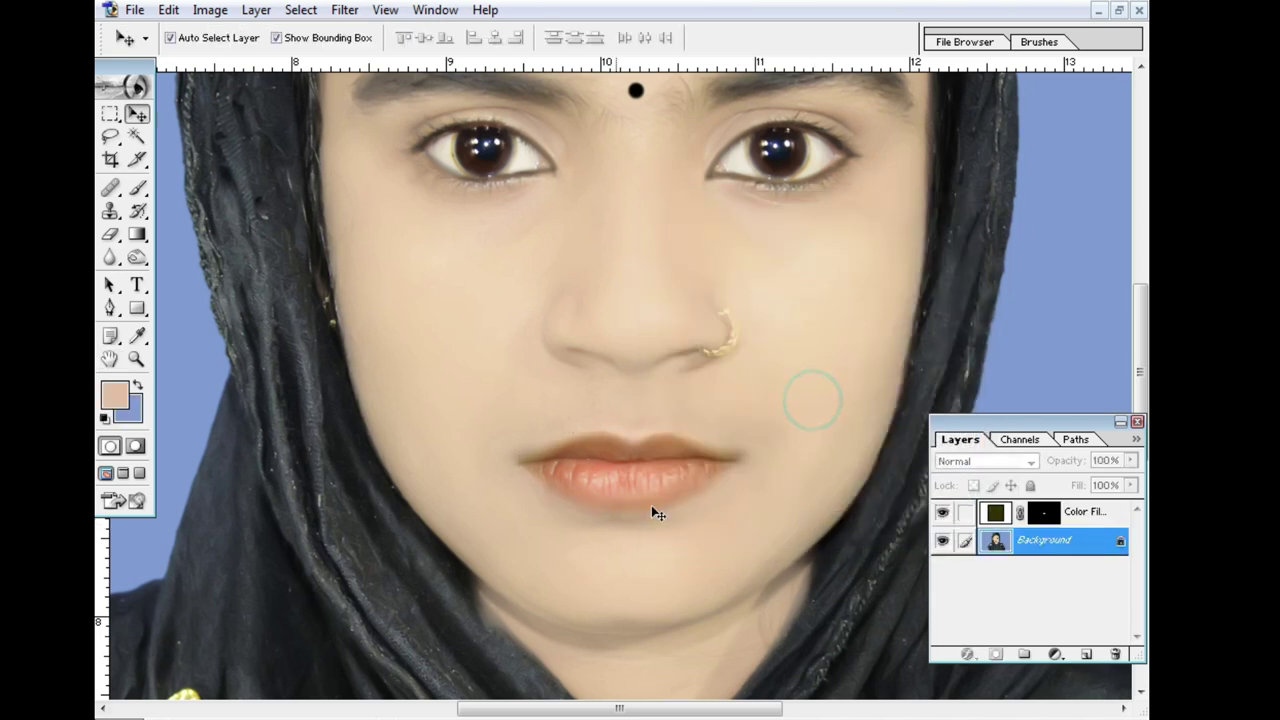
Step: Zoom out and merge the Color Fill lip layer down into the Background
{"action": "left_click", "coordinate": [695, 469], "text": "alt"}
{"action": "left_click", "coordinate": [674, 423], "text": "alt"}
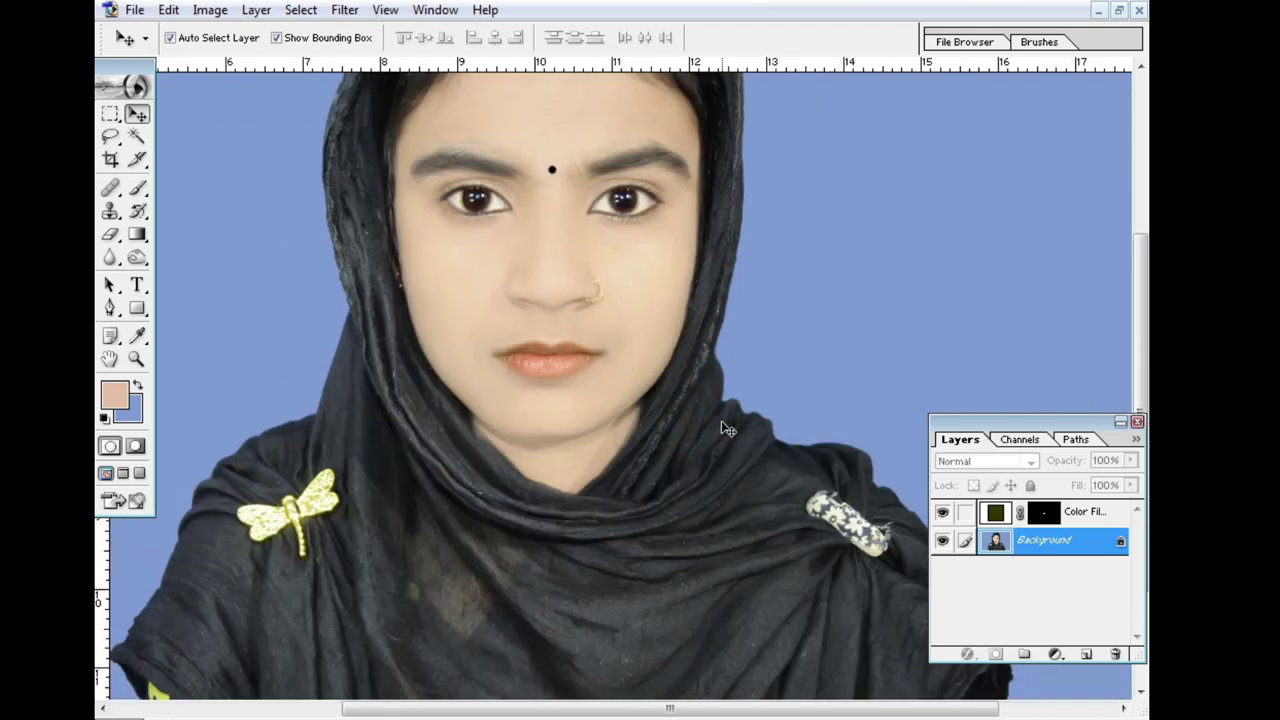
{"action": "left_click", "coordinate": [646, 423], "text": "alt"}
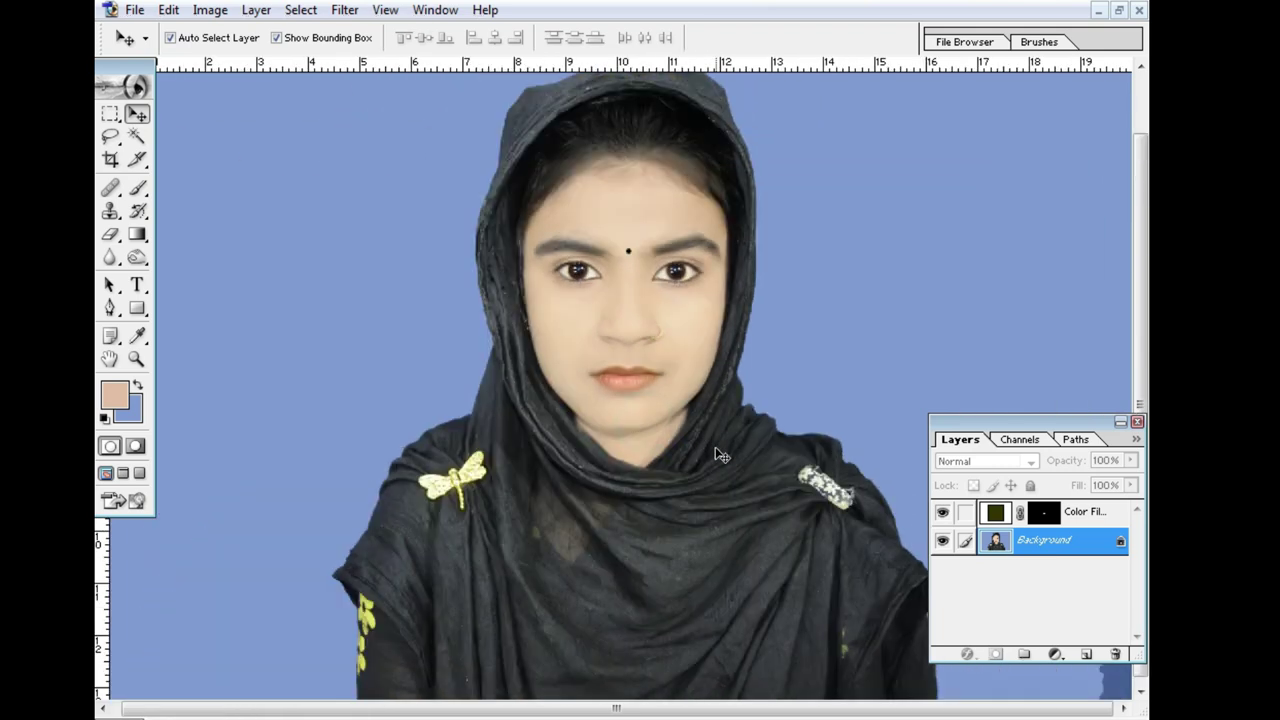
{"action": "scroll", "coordinate": [703, 495], "scroll_direction": "up", "scroll_amount": 1}
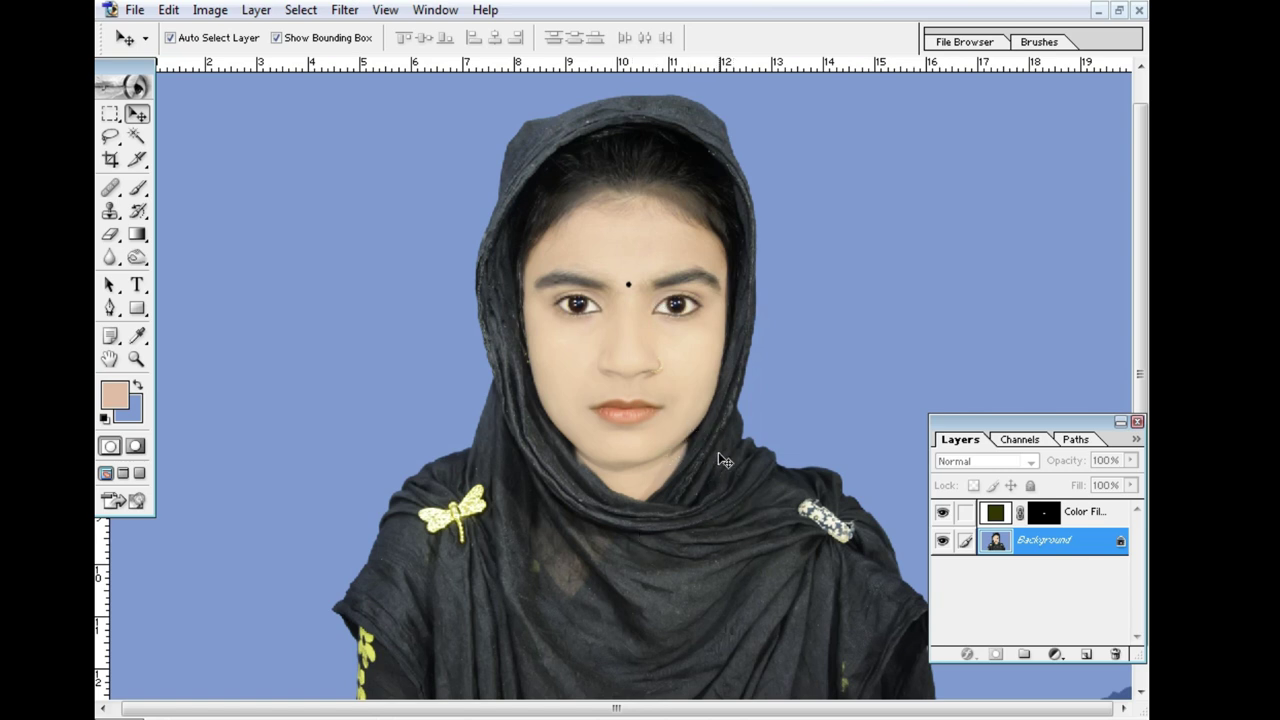
{"action": "key", "text": "ctrl+z"}
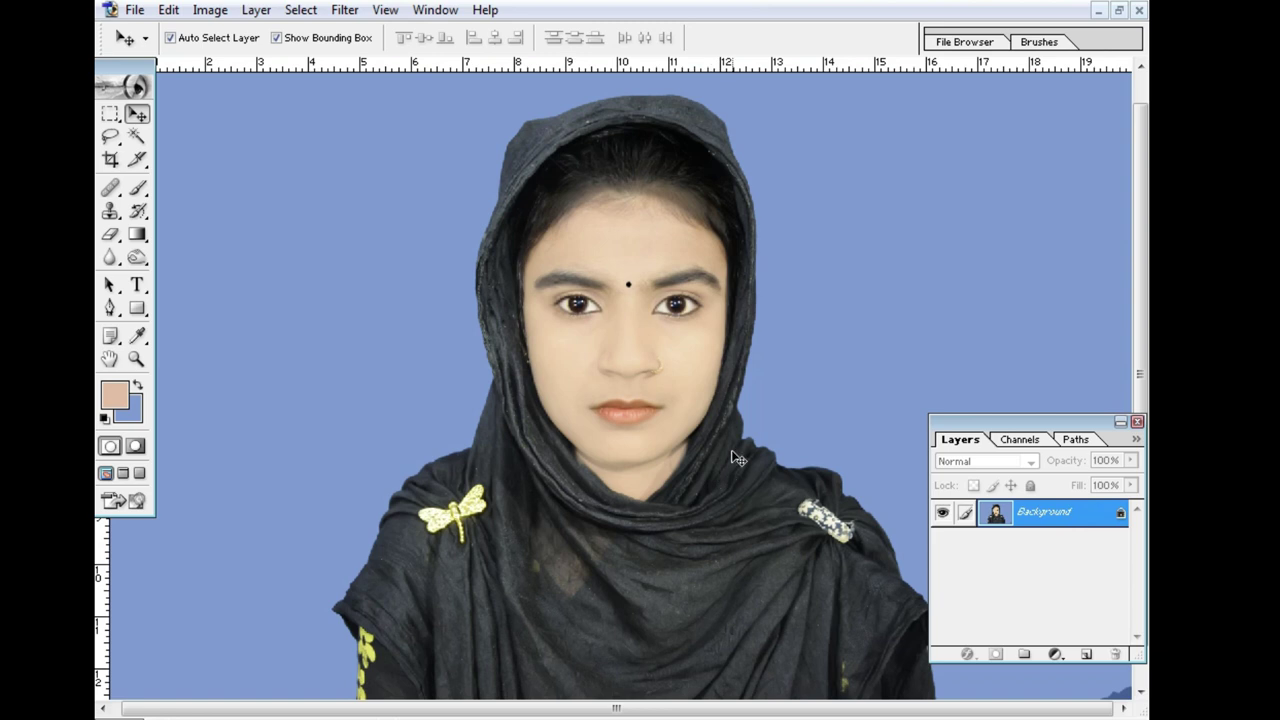
{"action": "key", "text": "ctrl+minus"}
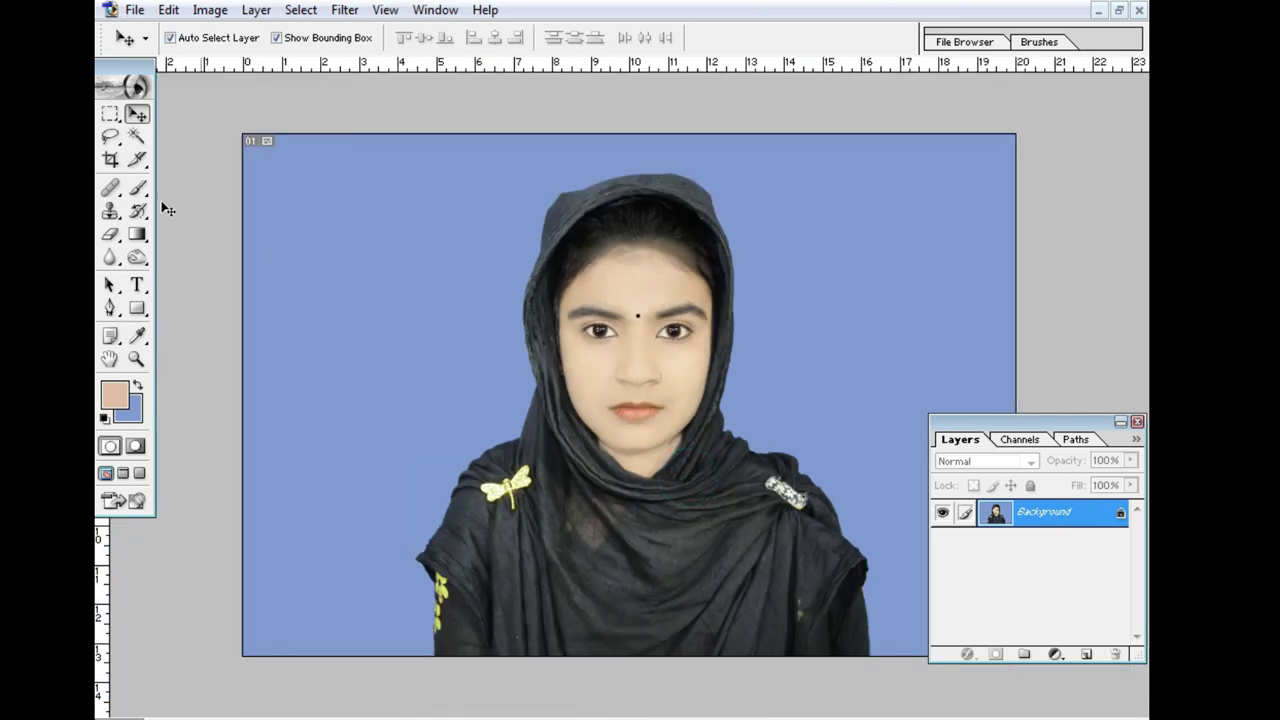
Step: Load the pp passport crop preset and discard a trial crop box
{"action": "left_click", "coordinate": [110, 160]}
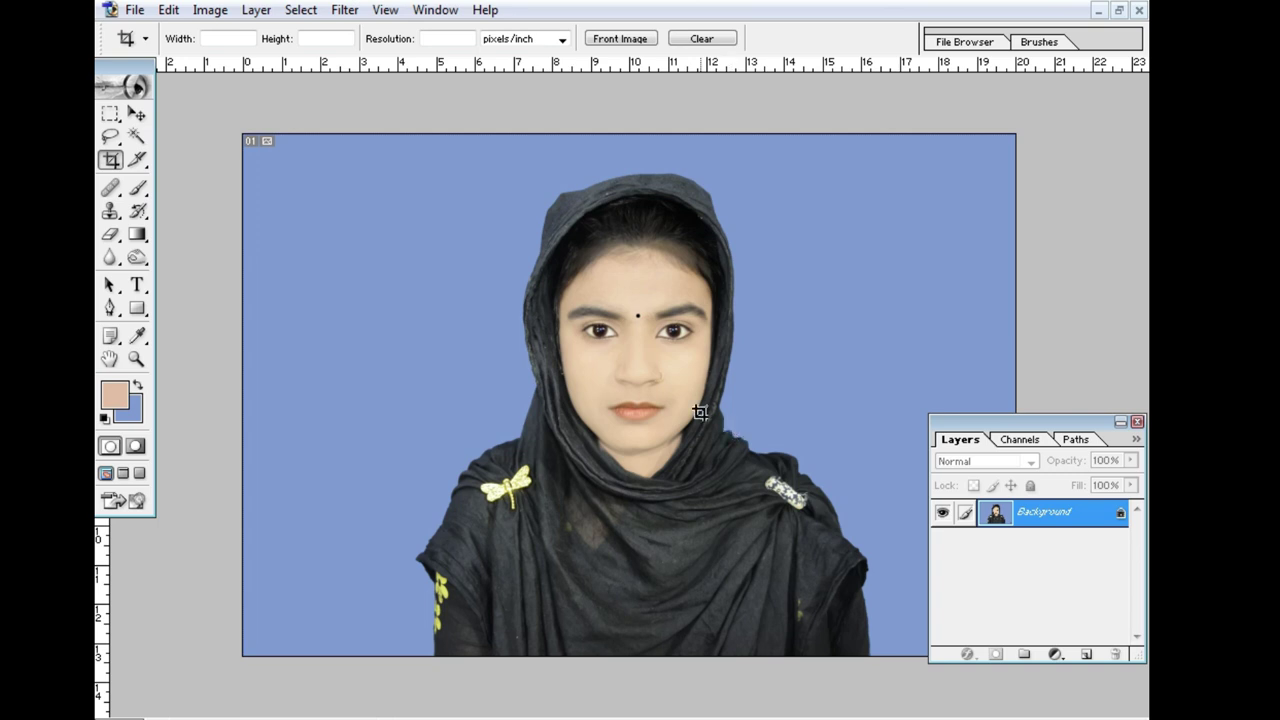
{"action": "left_click", "coordinate": [145, 38]}
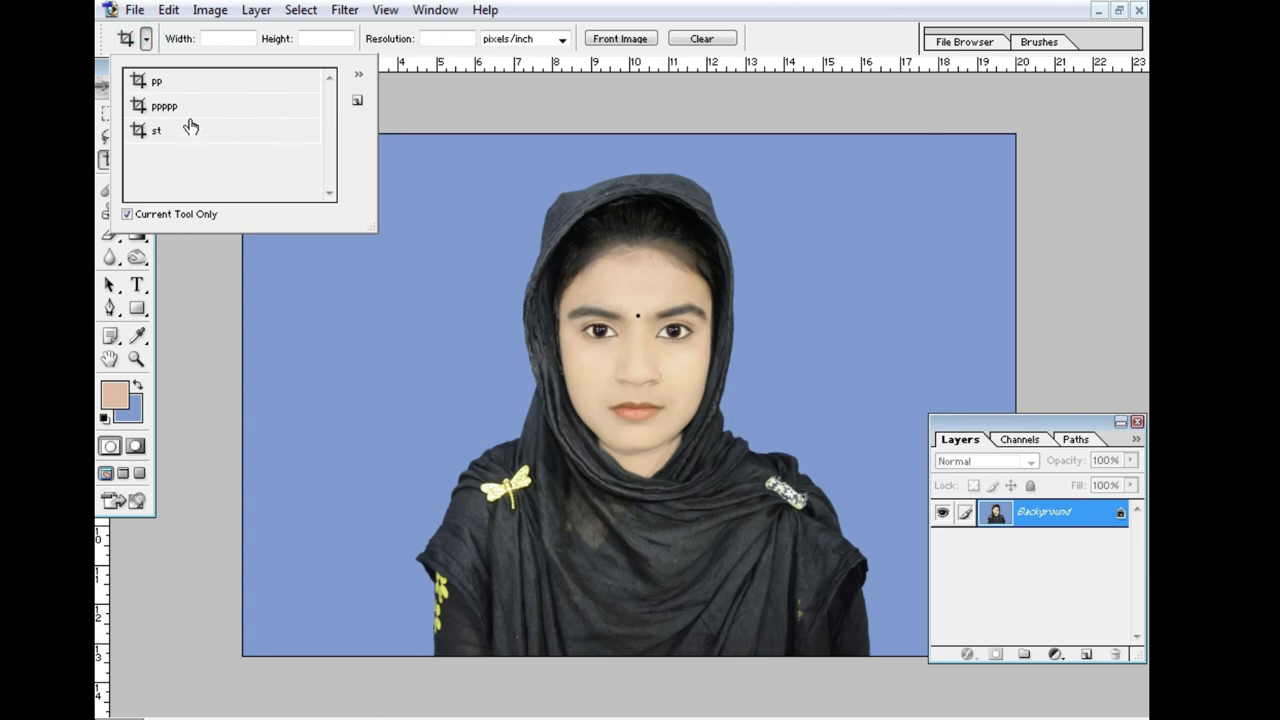
{"action": "left_click", "coordinate": [170, 85]}
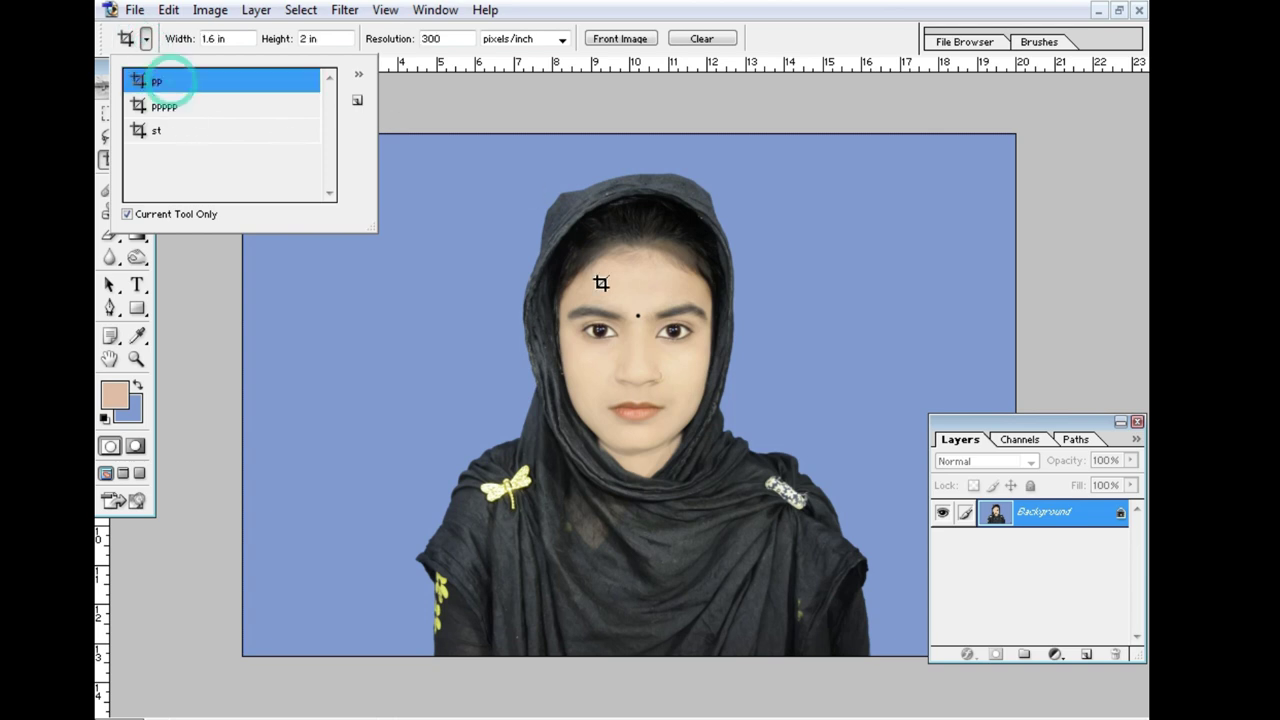
{"action": "left_click", "coordinate": [537, 205]}
{"action": "left_click_drag", "start_coordinate": [473, 169], "coordinate": [757, 528]}
{"action": "right_click", "coordinate": [700, 484]}
{"action": "left_click", "coordinate": [760, 515]}
Step: Crop head and shoulders to 1.55 × 1.88 in at 300 pixels/inch, centring the face
{"action": "left_click", "coordinate": [232, 39]}
{"action": "type", "text": "1.88"}
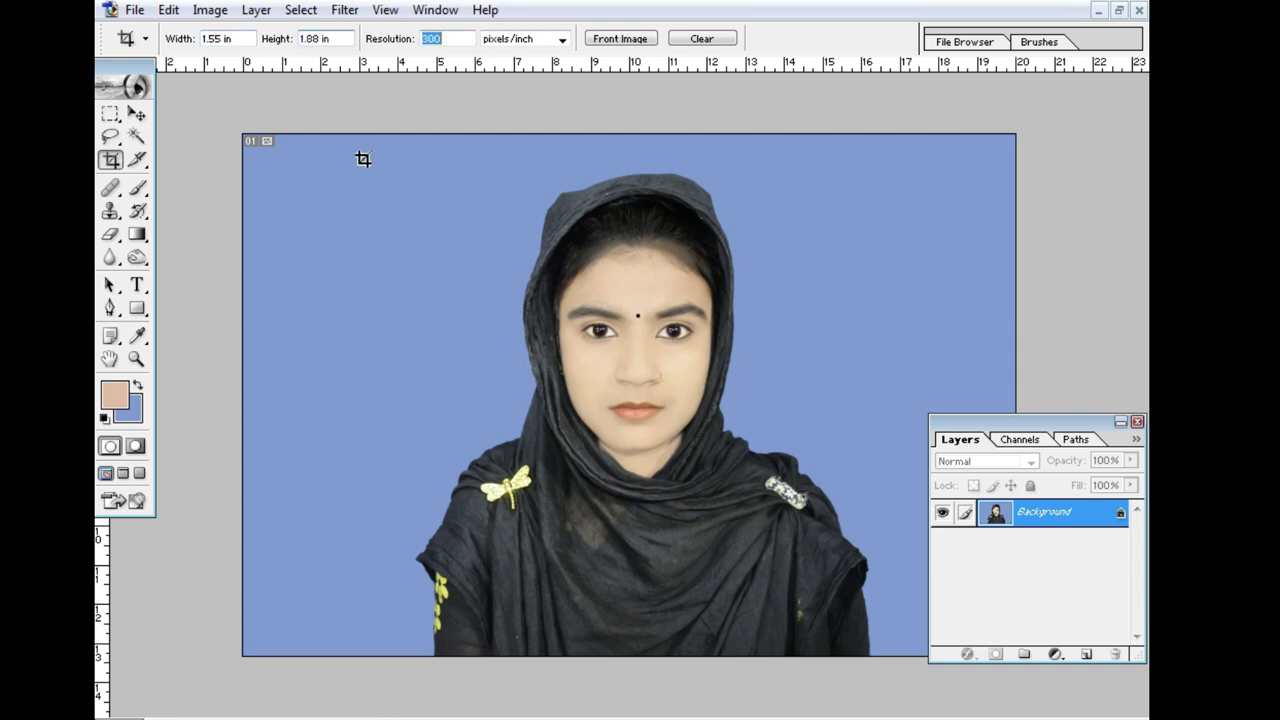
{"action": "type", "text": "300"}
{"action": "left_click_drag", "start_coordinate": [470, 173], "coordinate": [832, 620]}
{"action": "left_click_drag", "start_coordinate": [734, 546], "coordinate": [721, 542]}
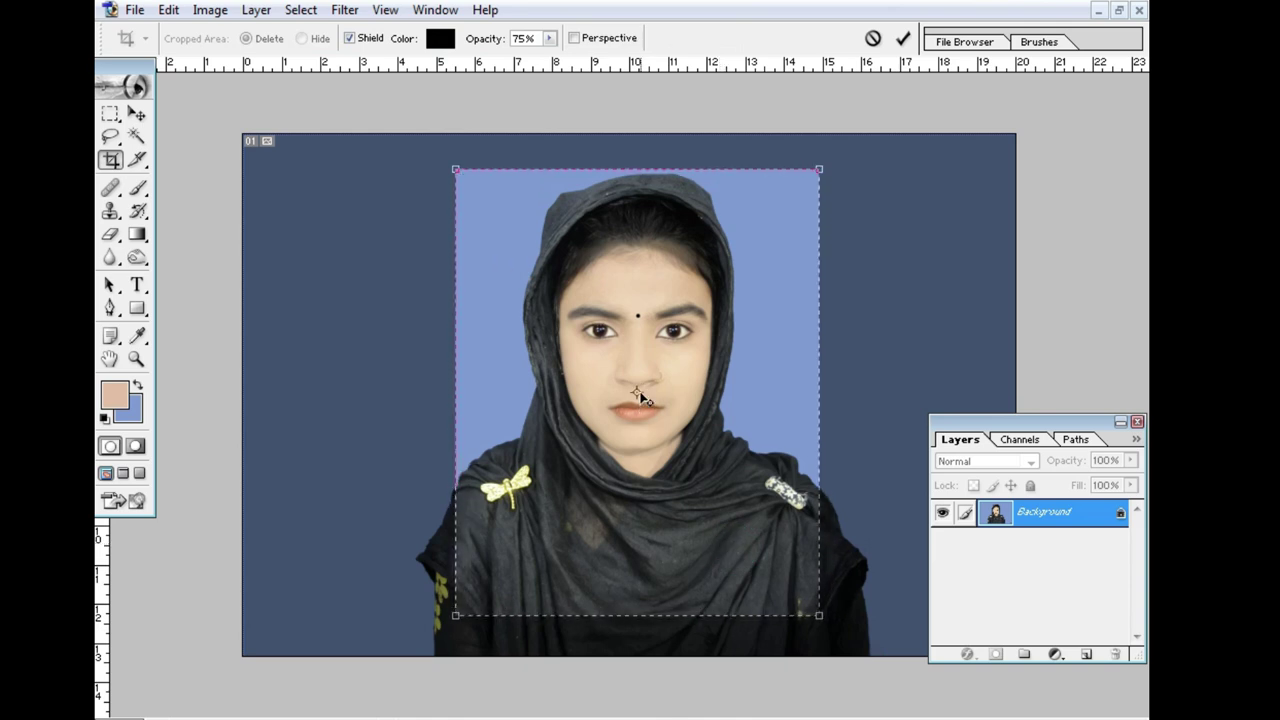
{"action": "key", "text": "Up"}
{"action": "key", "text": "Up"}
{"action": "key", "text": "Up"}
{"action": "key", "text": "Left"}
{"action": "key", "text": "Left"}
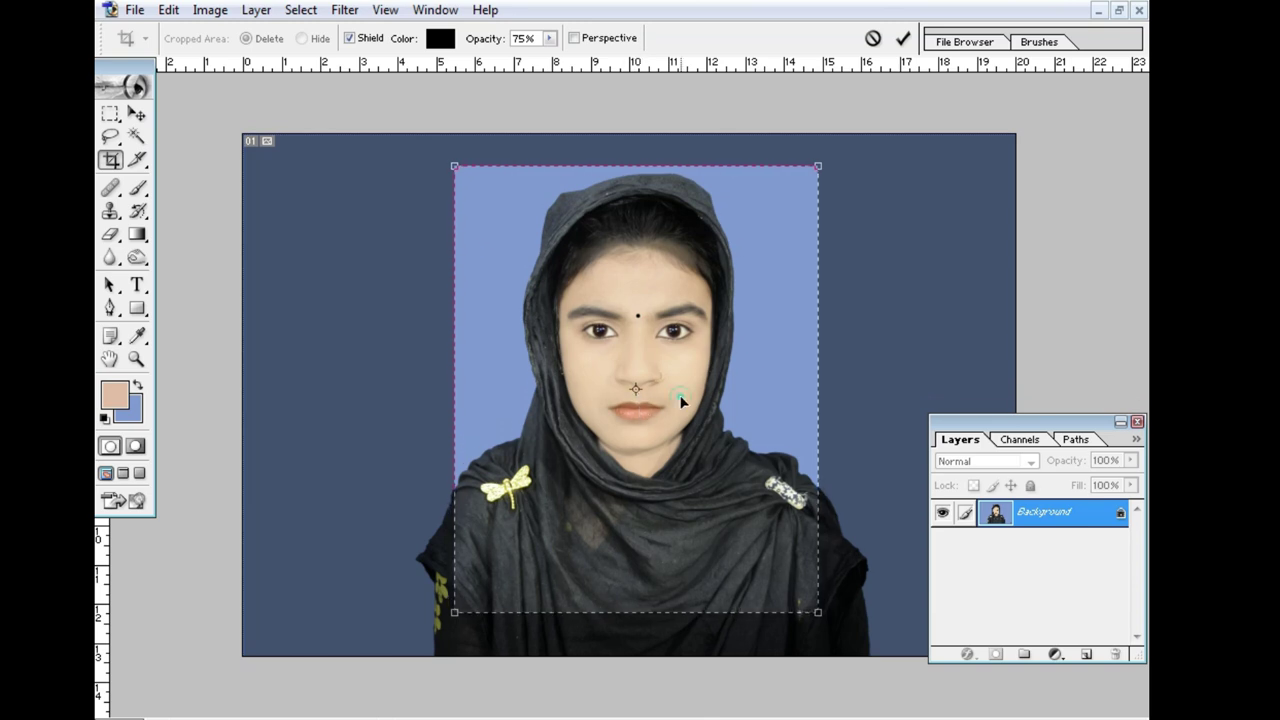
{"action": "key", "text": "Return"}
{"action": "key", "text": "ctrl+plus"}
{"action": "key", "text": "ctrl+plus"}
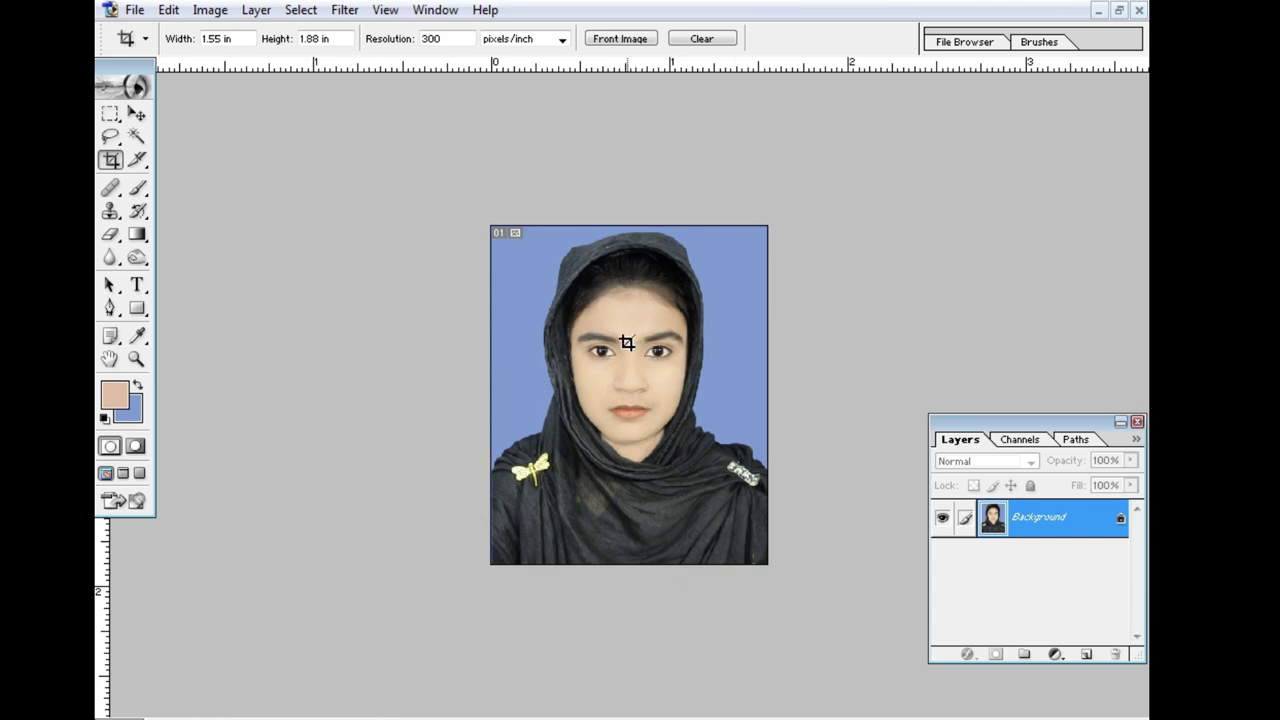
Step: Create a new white A4 document (210 × 297 mm) at 300 pixels/inch
{"action": "key", "text": "ctrl+n"}
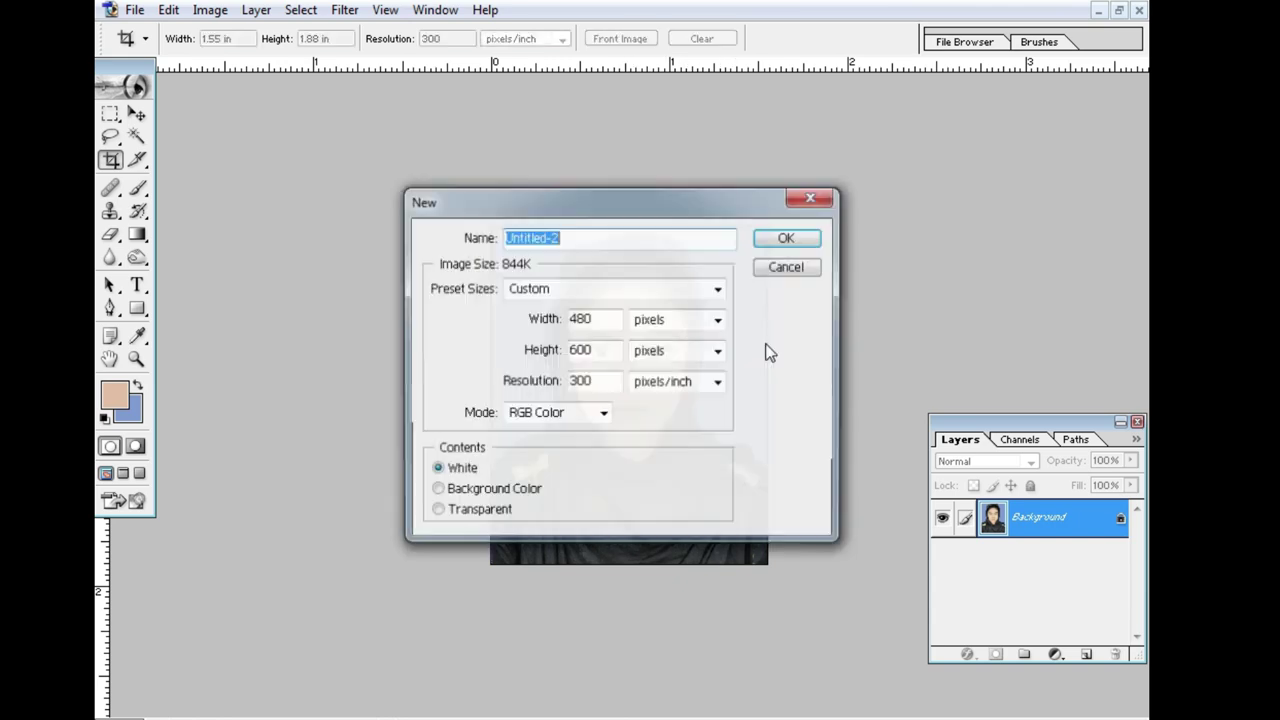
{"action": "left_click", "coordinate": [718, 289]}
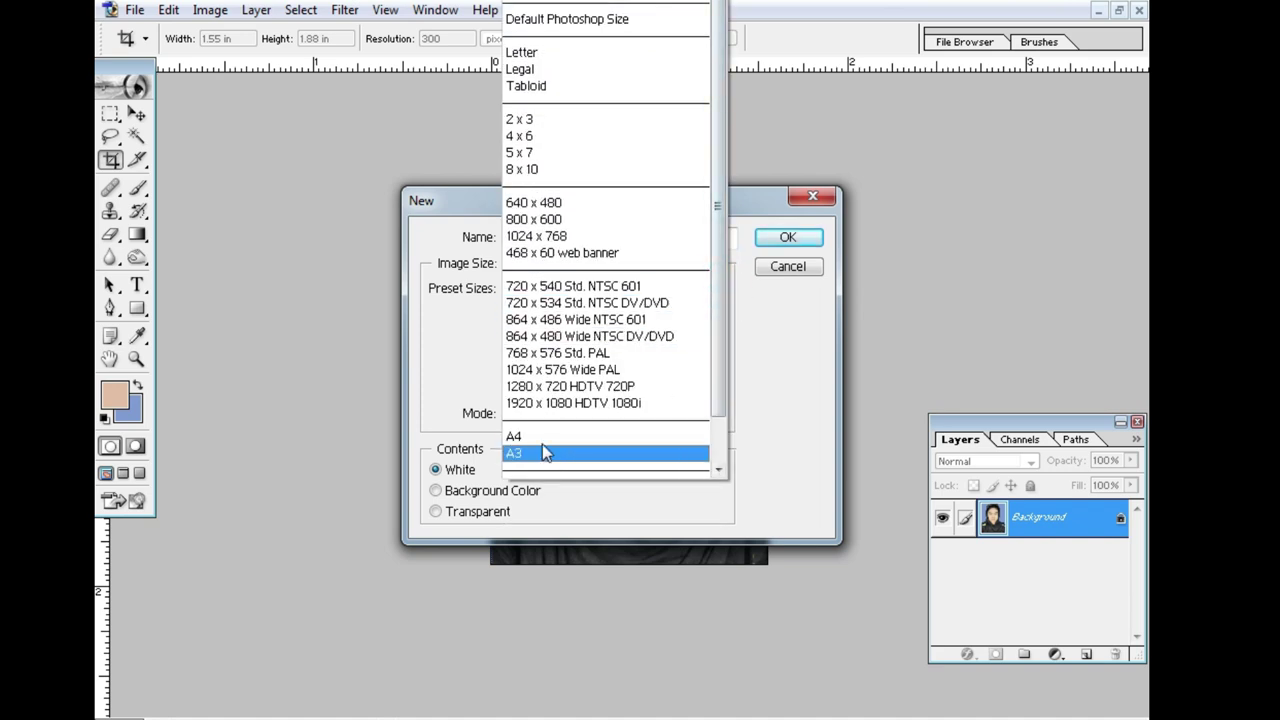
{"action": "left_click", "coordinate": [538, 436]}
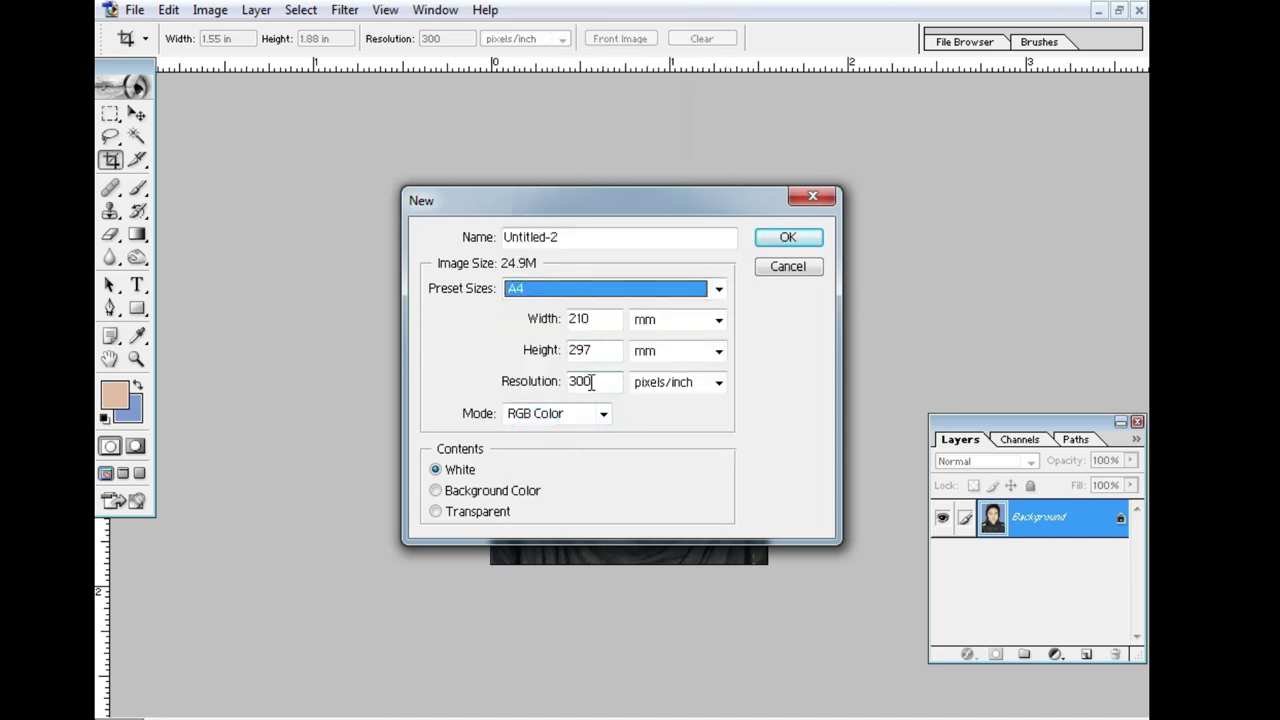
{"action": "left_click", "coordinate": [792, 237]}
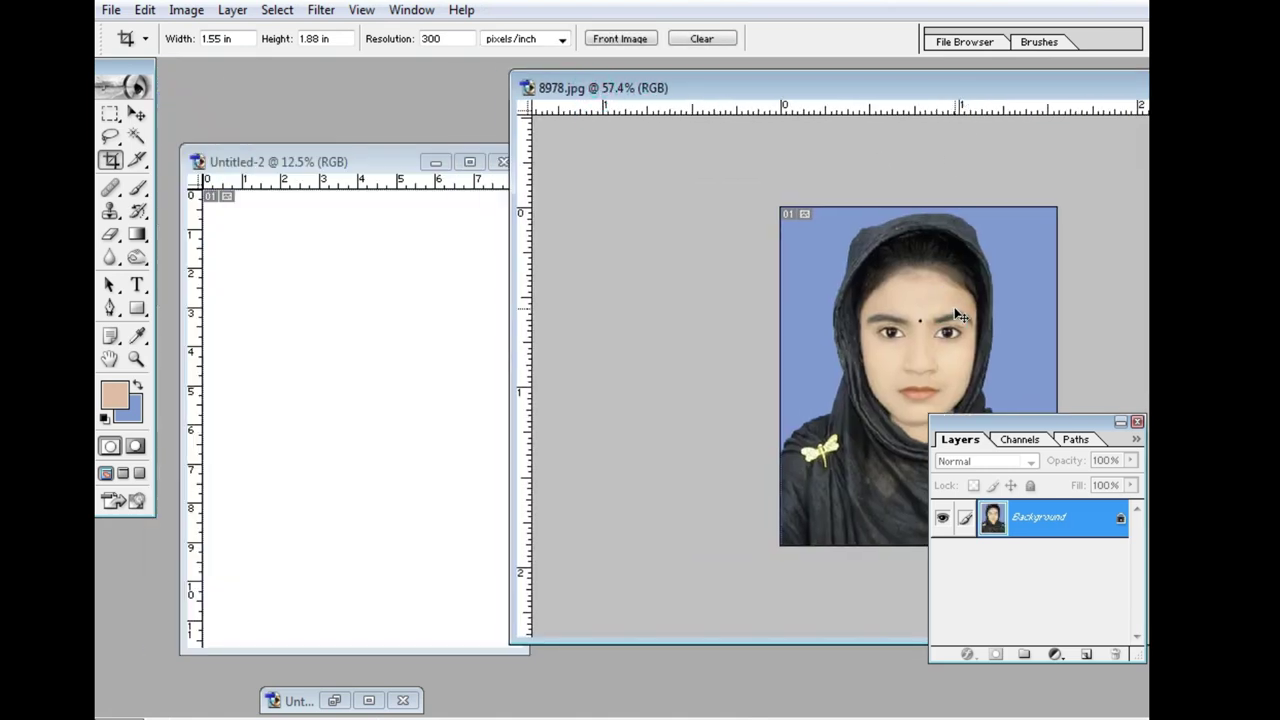
Step: Copy the cropped photo onto the A4 page and place it at the top-left corner
{"action": "left_click_drag", "start_coordinate": [940, 313], "coordinate": [390, 300]}
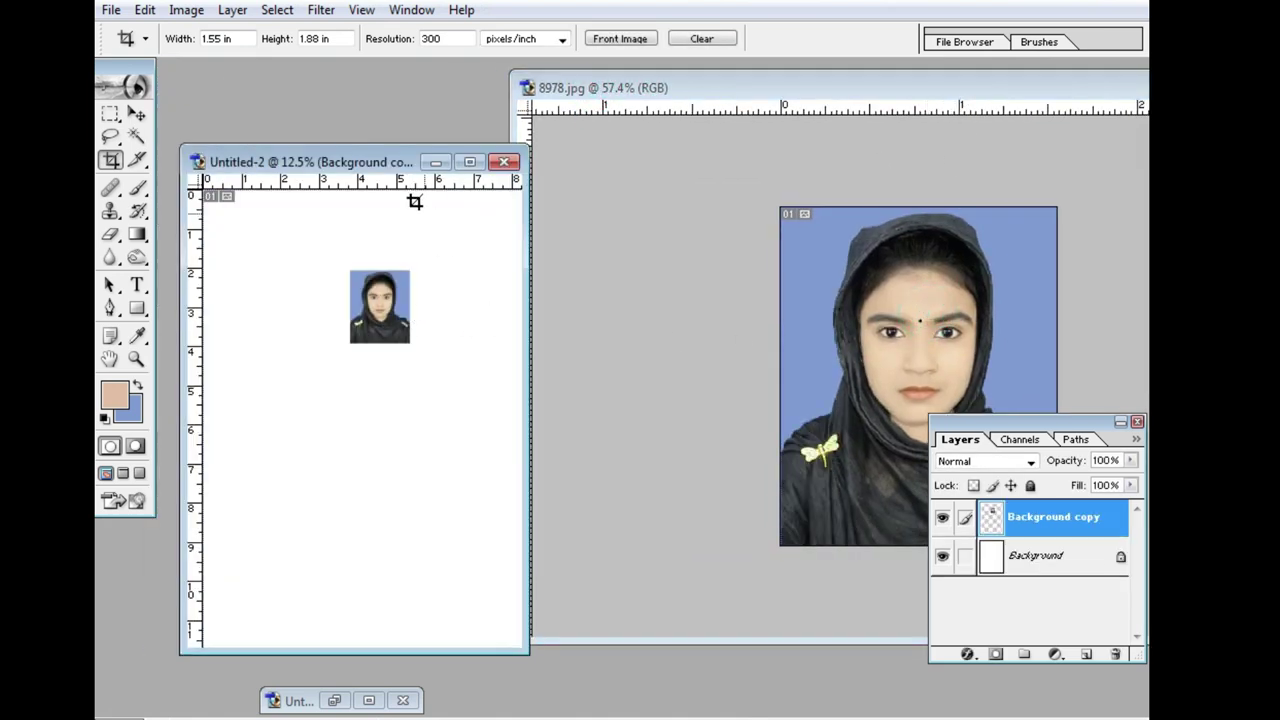
{"action": "double_click", "coordinate": [372, 163]}
{"action": "key", "text": "ctrl+plus"}
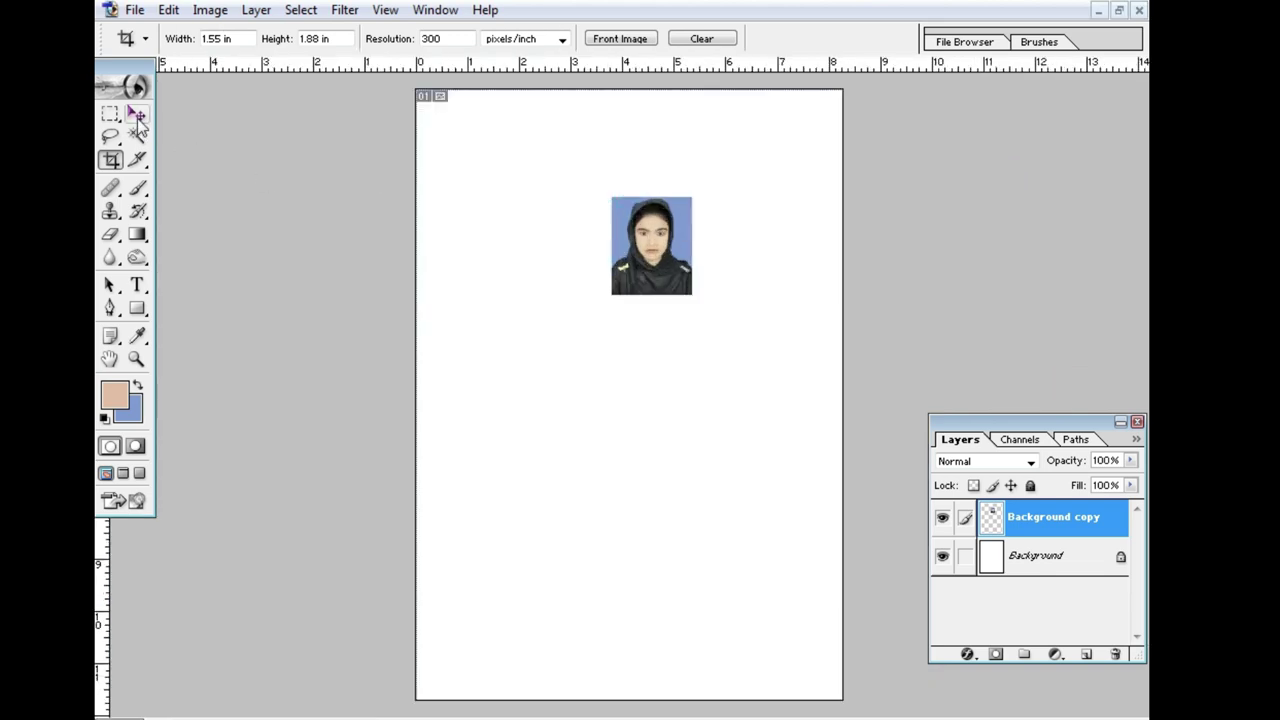
{"action": "left_click", "coordinate": [137, 116]}
{"action": "mouse_move", "coordinate": [666, 280]}
{"action": "left_mouse_down"}
{"action": "mouse_move", "coordinate": [471, 172]}
{"action": "mouse_move", "coordinate": [815, 160]}
{"action": "left_mouse_up"}
Step: Complete a row of five evenly spaced photo copies along the page top
{"action": "left_click", "coordinate": [731, 162]}
{"action": "left_click_drag", "start_coordinate": [731, 162], "coordinate": [726, 162]}
{"action": "left_click", "coordinate": [786, 160]}
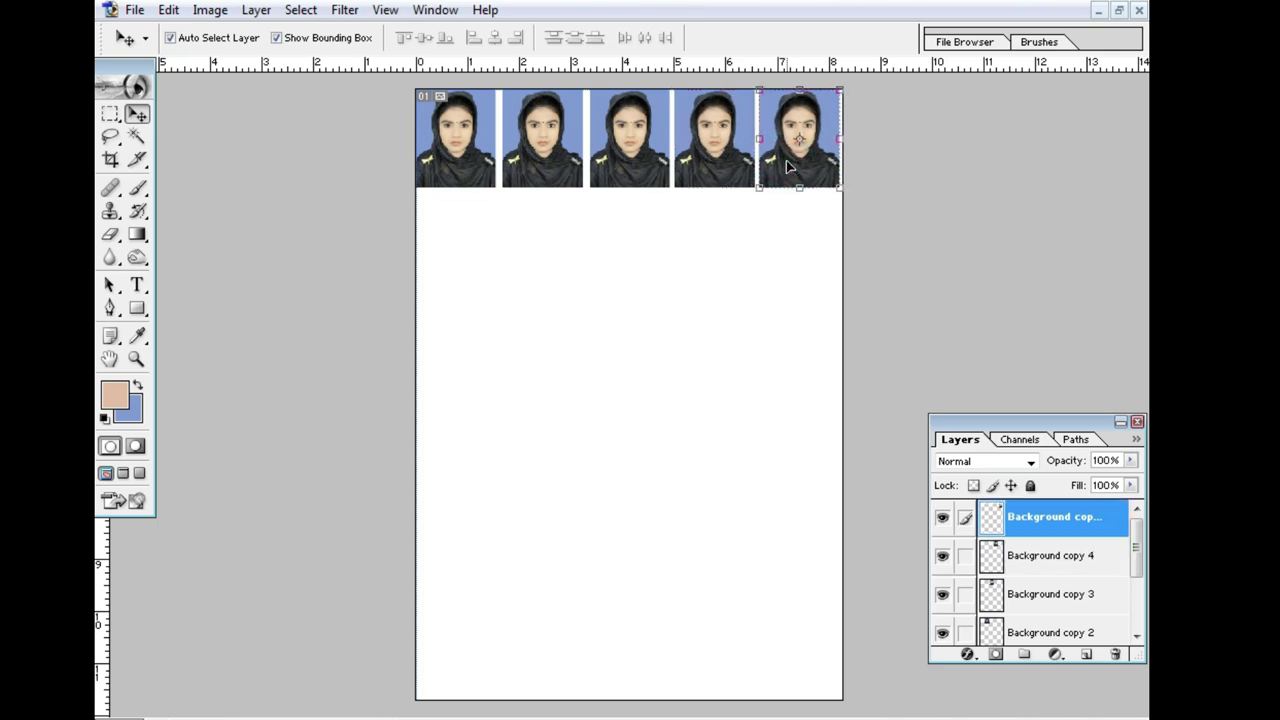
{"action": "left_click", "coordinate": [540, 156]}
{"action": "left_click", "coordinate": [620, 148]}
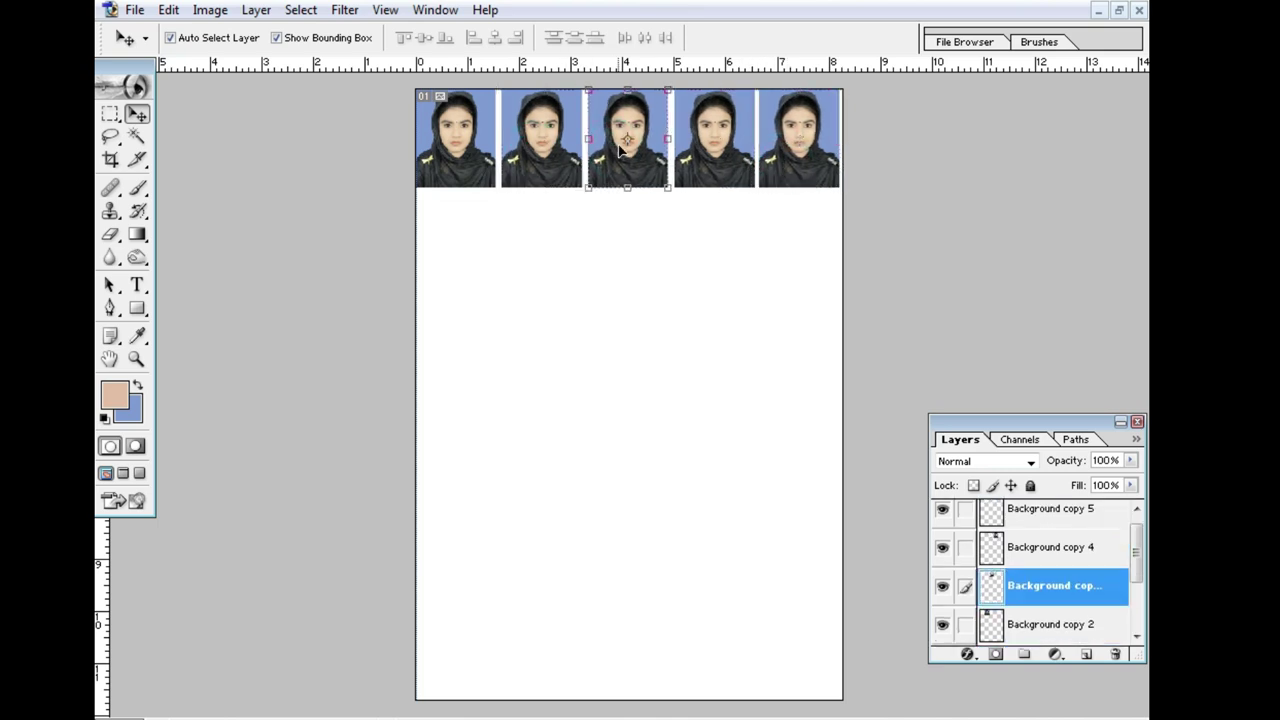
{"action": "left_click", "coordinate": [705, 150]}
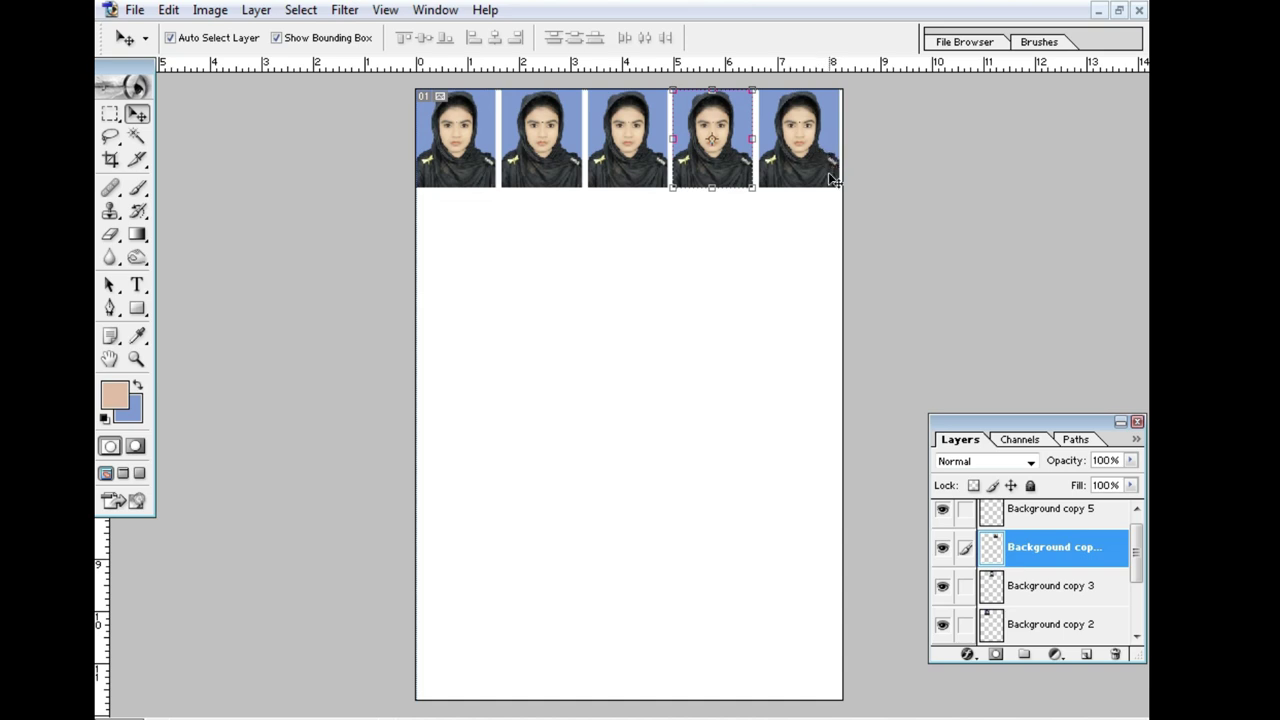